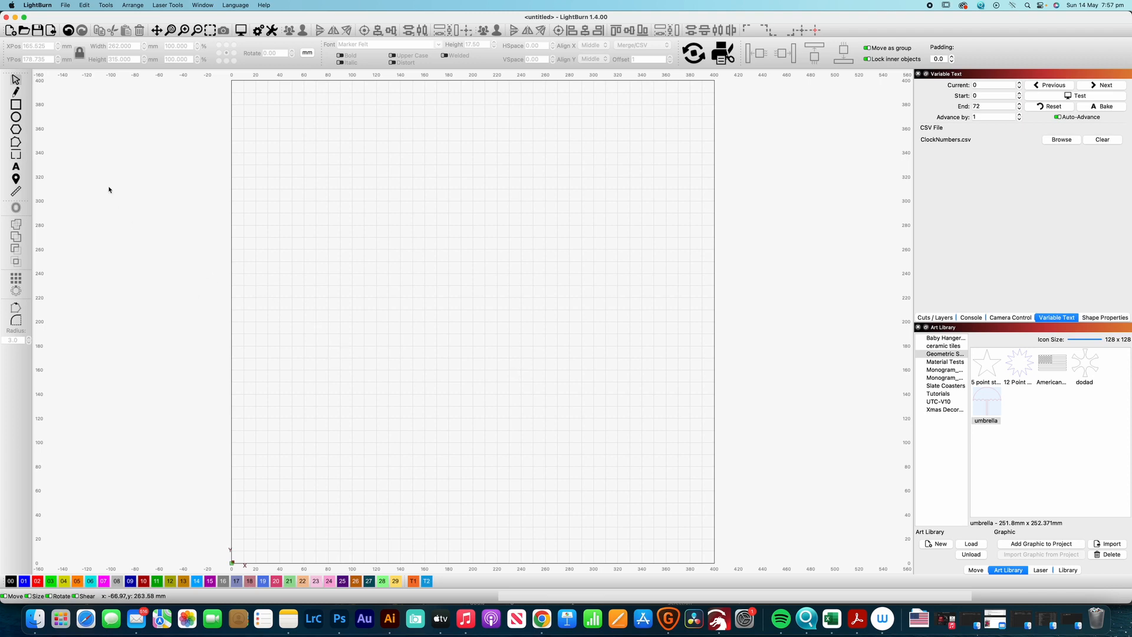
Draw a circle about 13 mm across centred on the page and a thin vertical rectangle about 2.6 by 12.8 mm above it.
click(16, 117)
drag(461, 299, 477, 313)
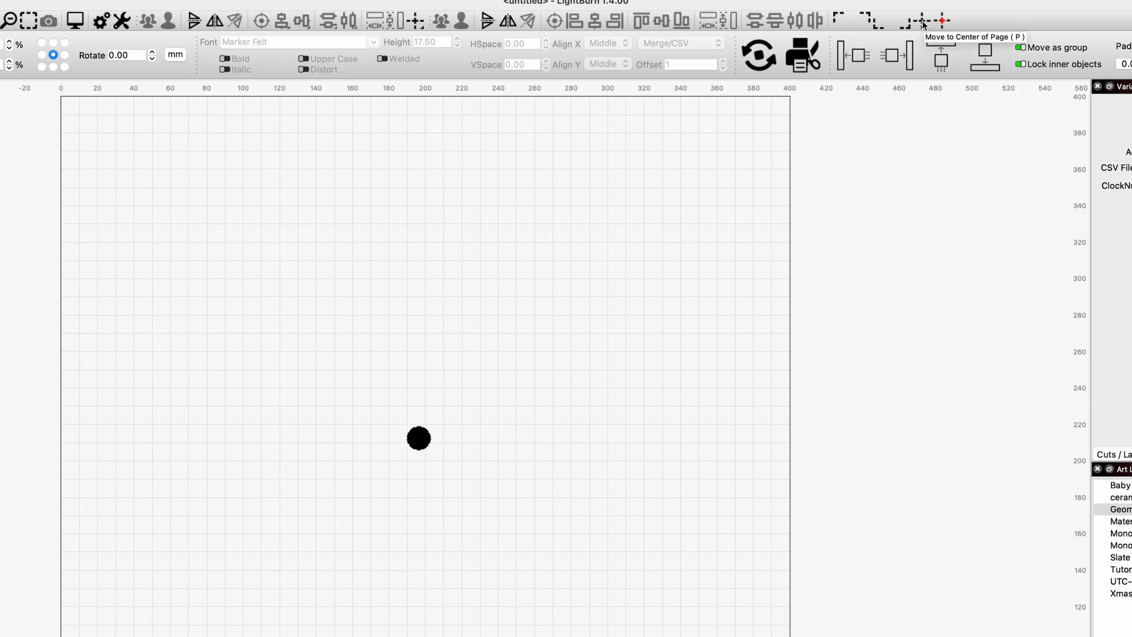
click(923, 23)
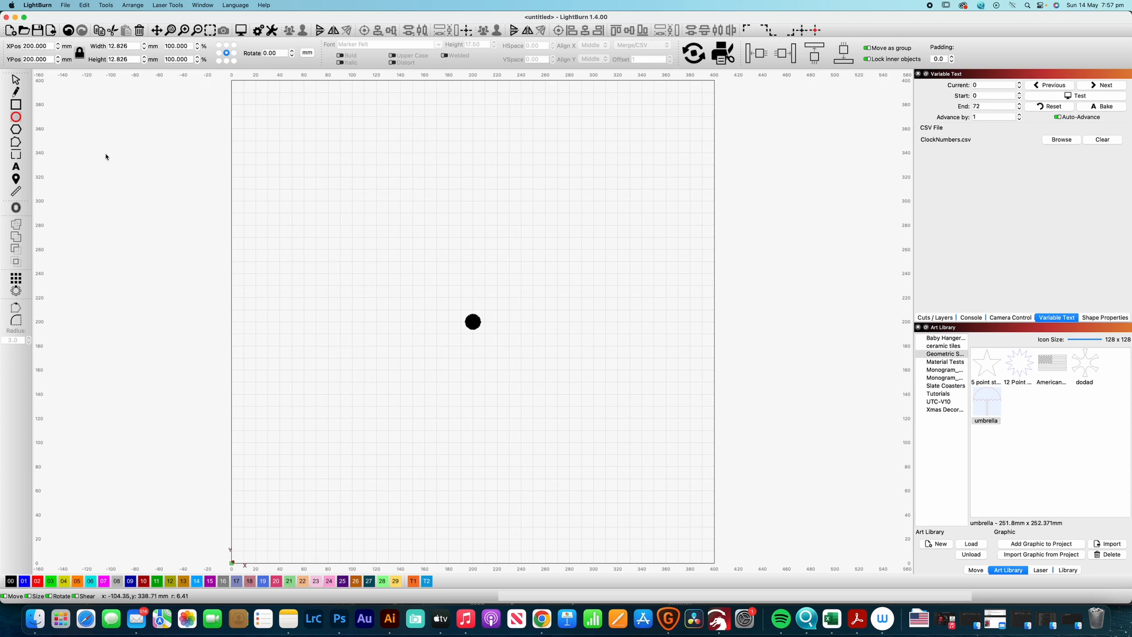
click(16, 104)
drag(470, 214, 473, 233)
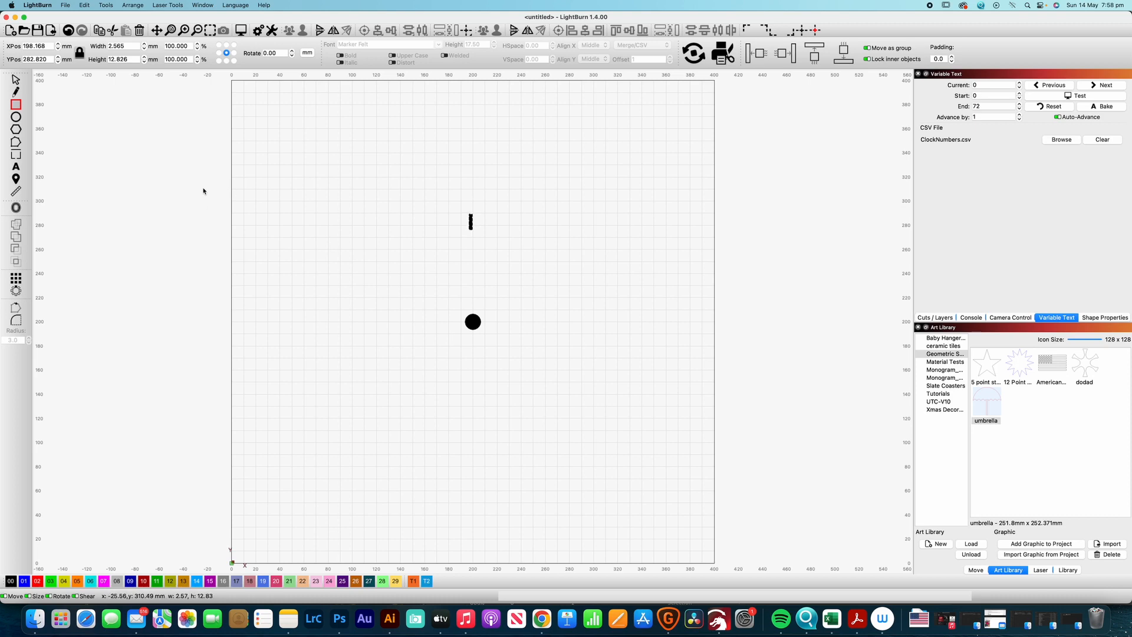
Add the text "12" above the thin rectangle.
click(16, 168)
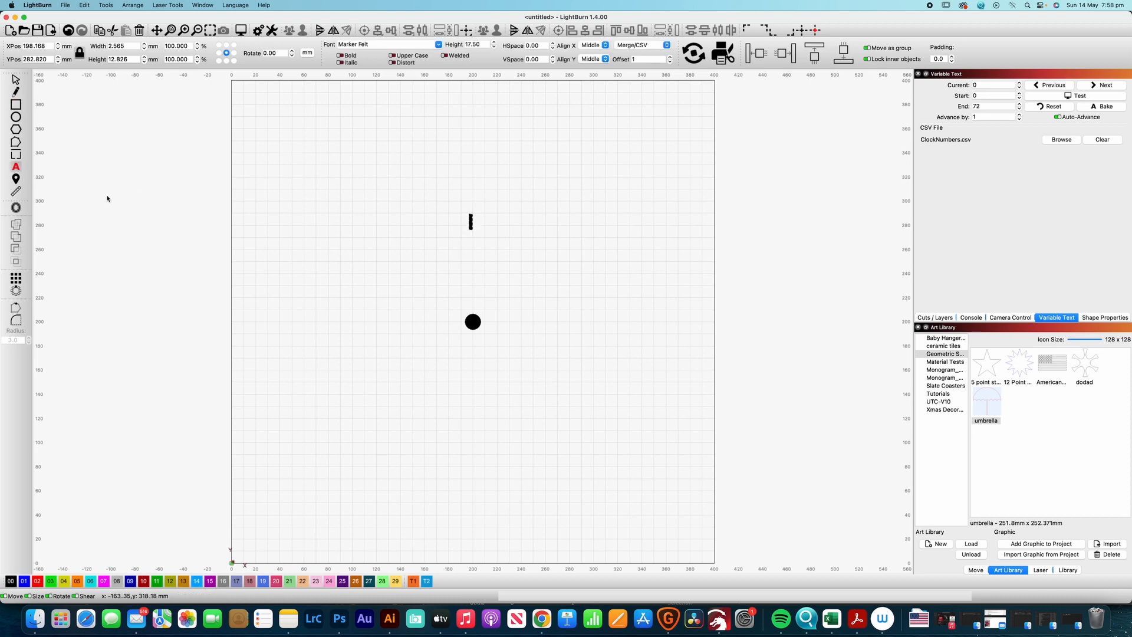
click(473, 189)
text(12)
click(498, 194)
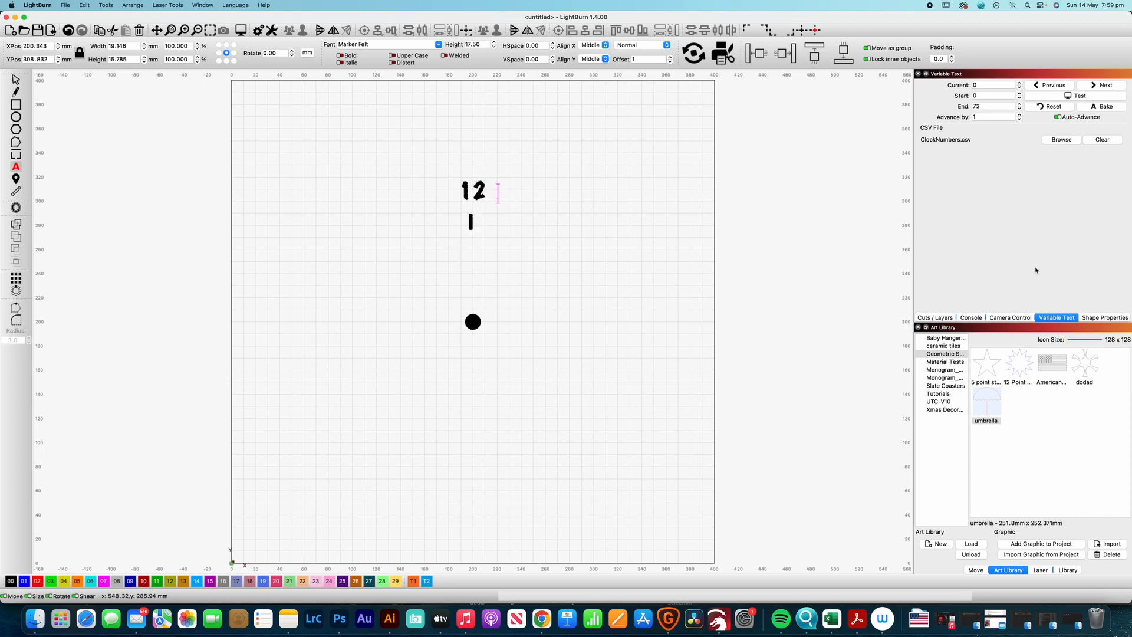
Replace the text above the rectangle with the variable code "%0".
click(486, 190)
key(BackSpace)
key(BackSpace)
text(%)
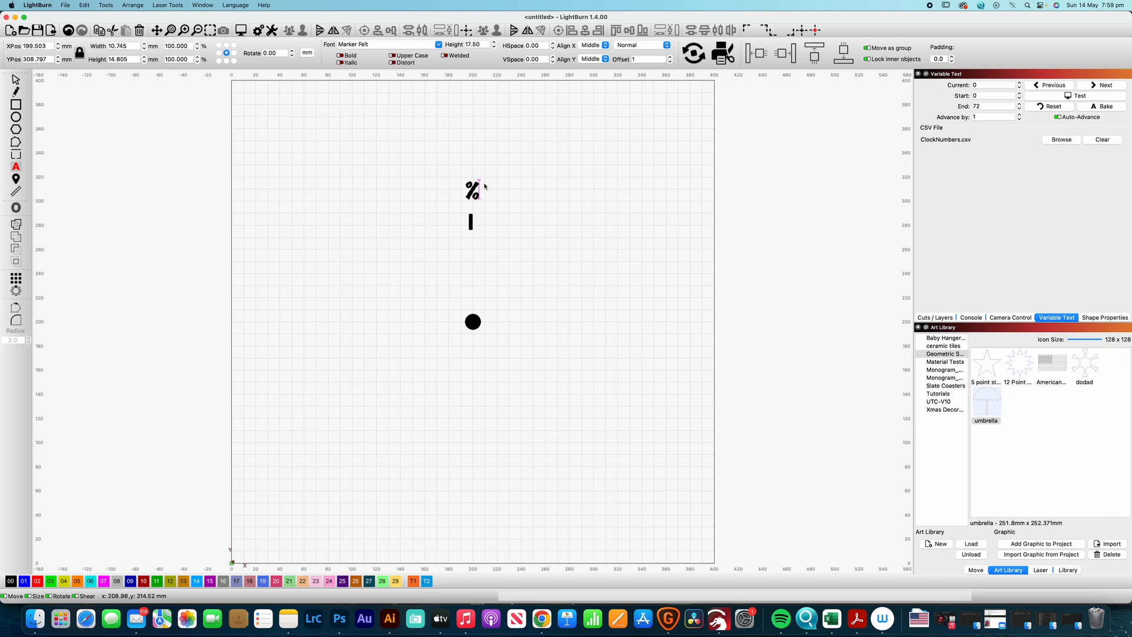
text(0)
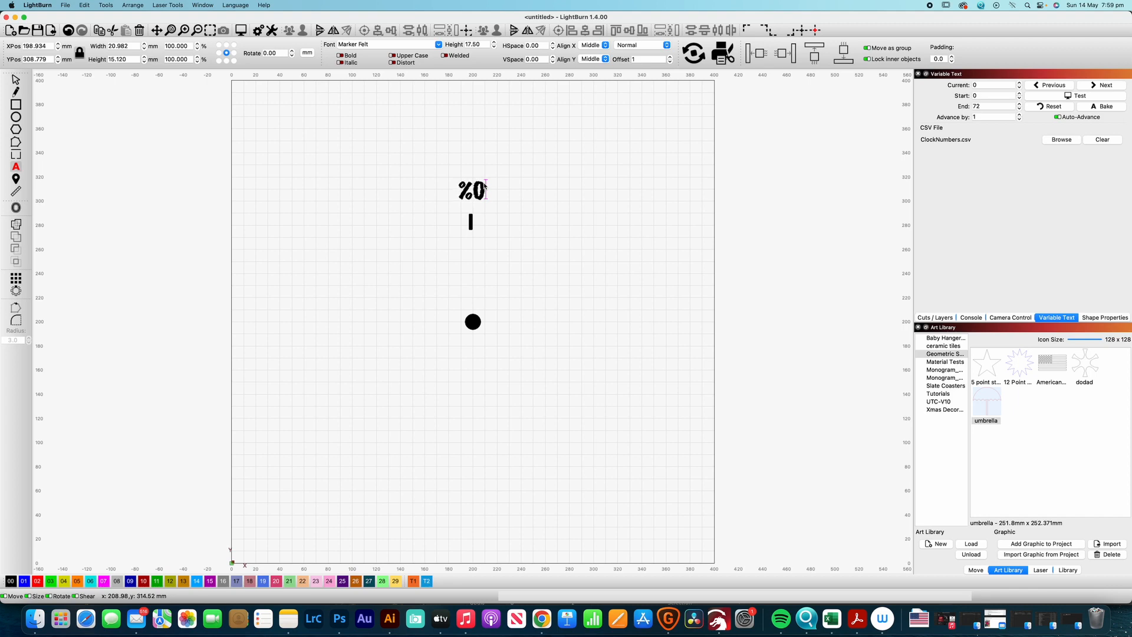
key(Escape)
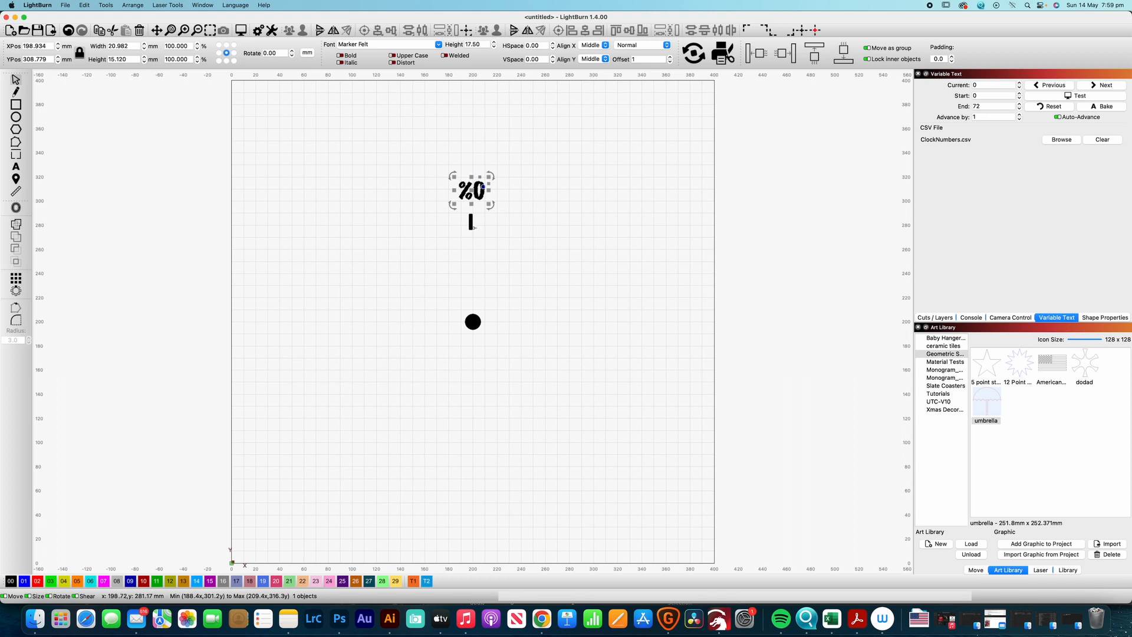
Align the %0 text, rectangle and circle on a common vertical centre line.
drag(505, 376, 438, 155)
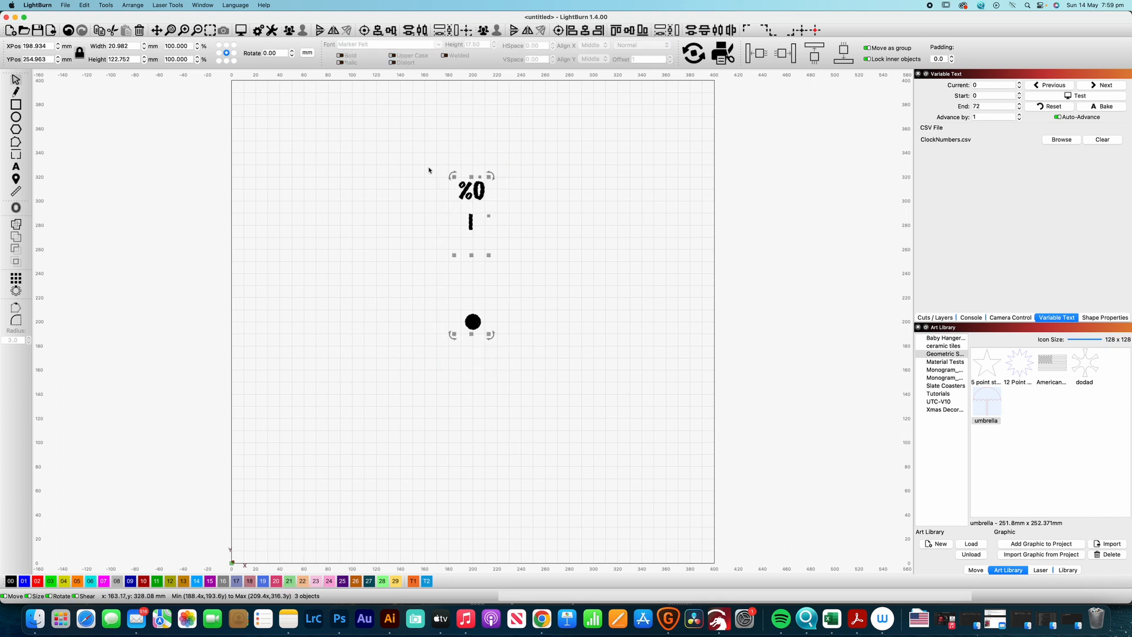
click(585, 32)
click(569, 184)
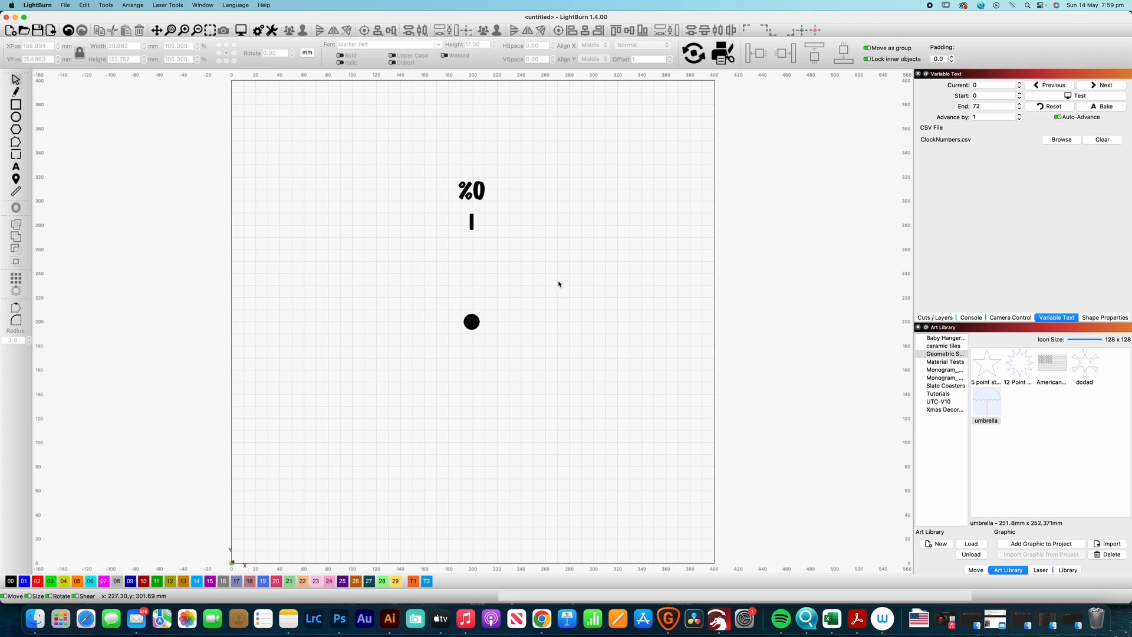
Nudge the thin rectangle upward, closer to the %0 text.
click(472, 222)
key(Up)
key(Up)
key(Up)
Set the %0 text's variable type to Merge/CSV.
click(467, 187)
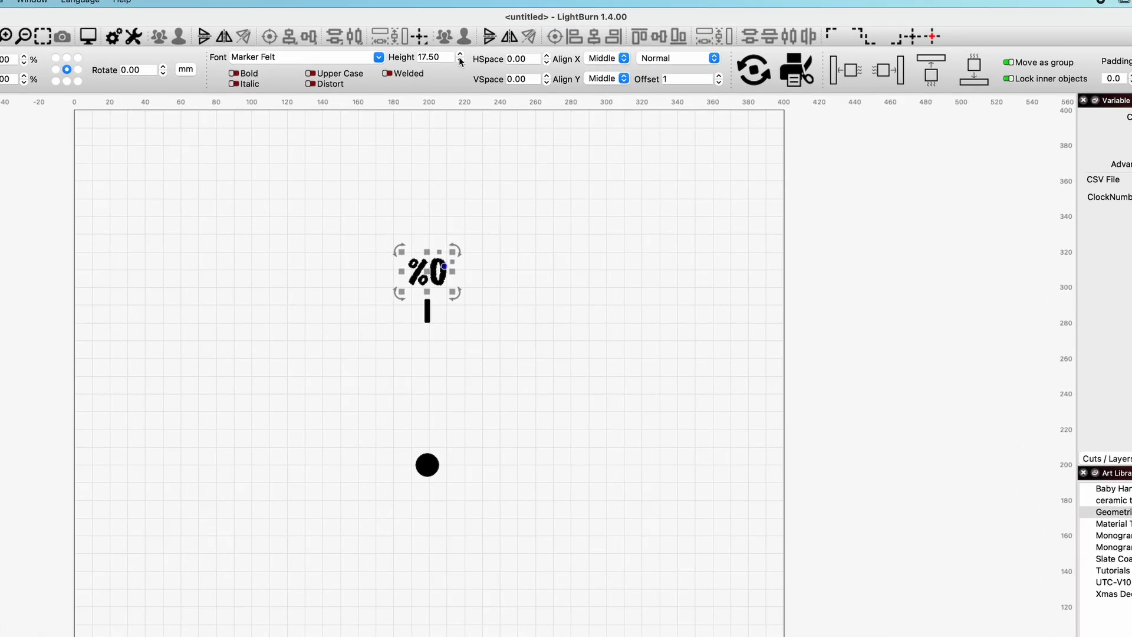
click(665, 56)
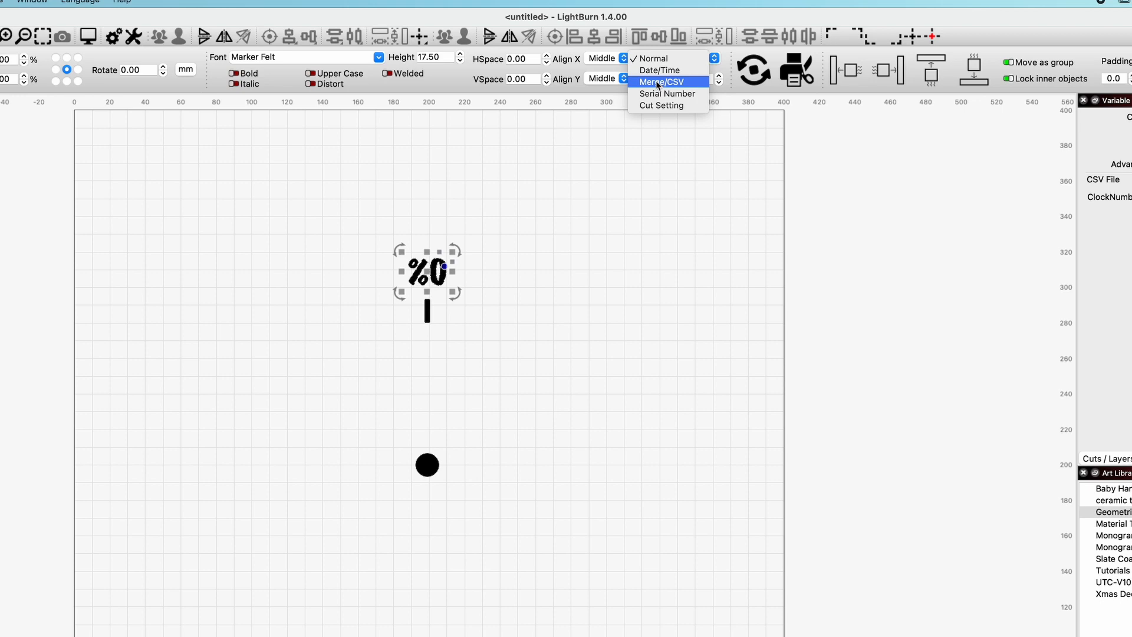
click(657, 83)
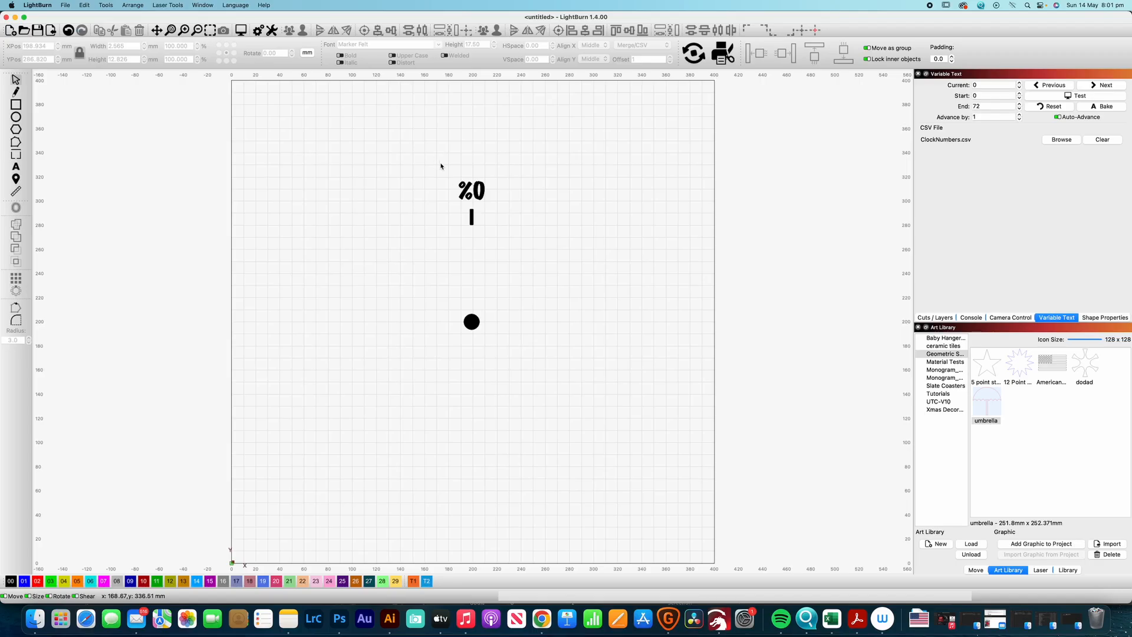
Create a circular array of 12 copies of the text and rectangle around the circle, with rotated copies and variable text auto-incremented by 1.
drag(373, 223, 472, 358)
drag(502, 247, 512, 250)
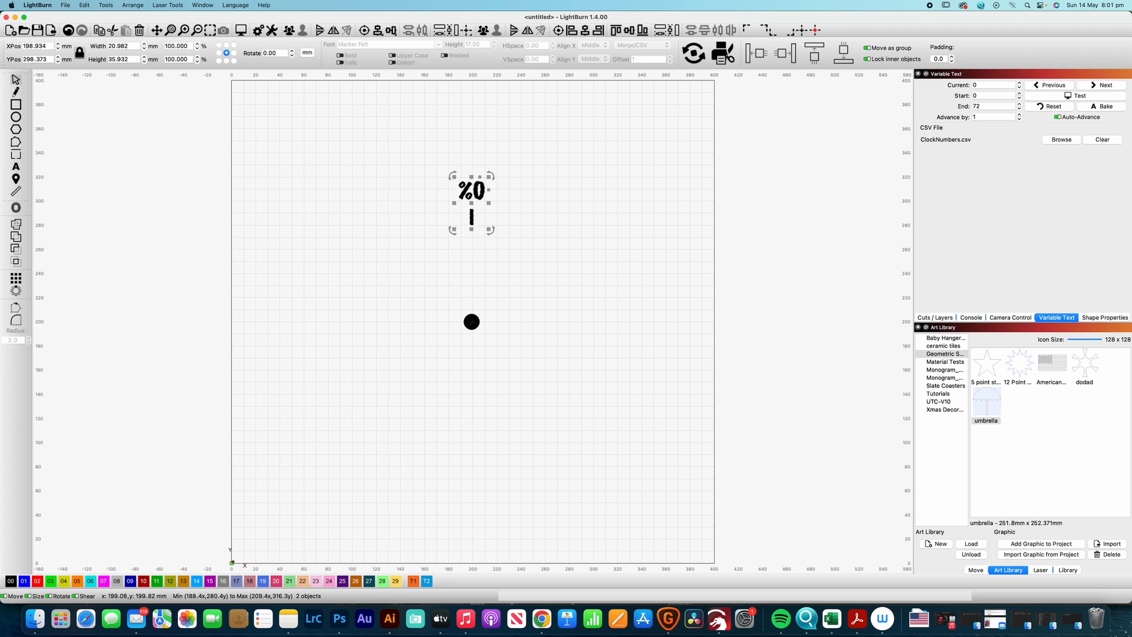
shift+click(472, 322)
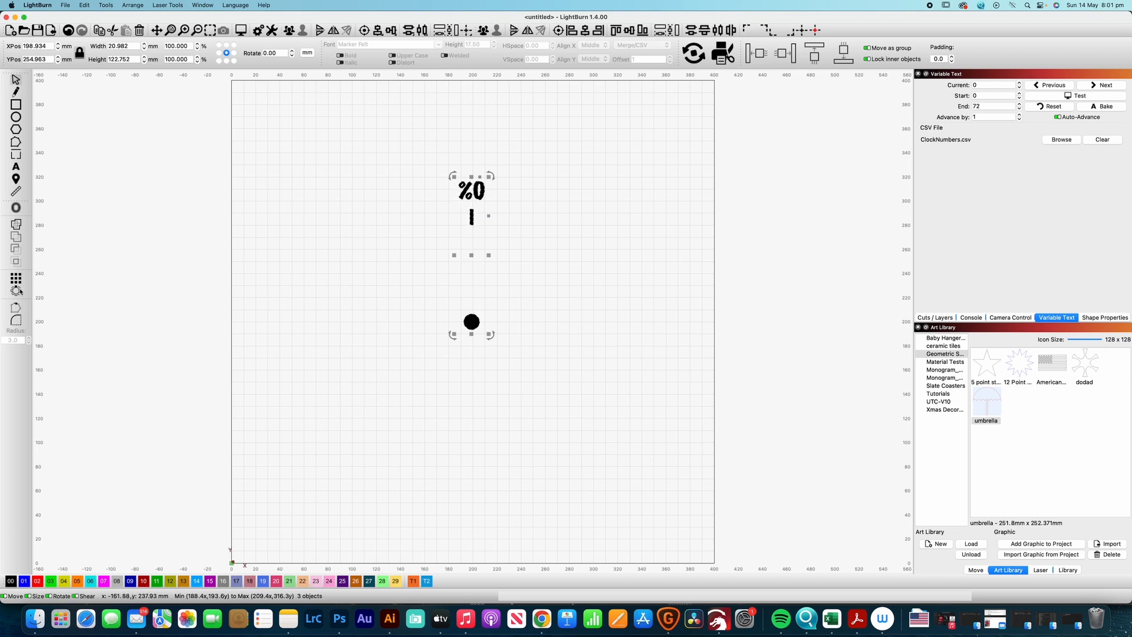
click(17, 291)
double_click(627, 278)
text(12)
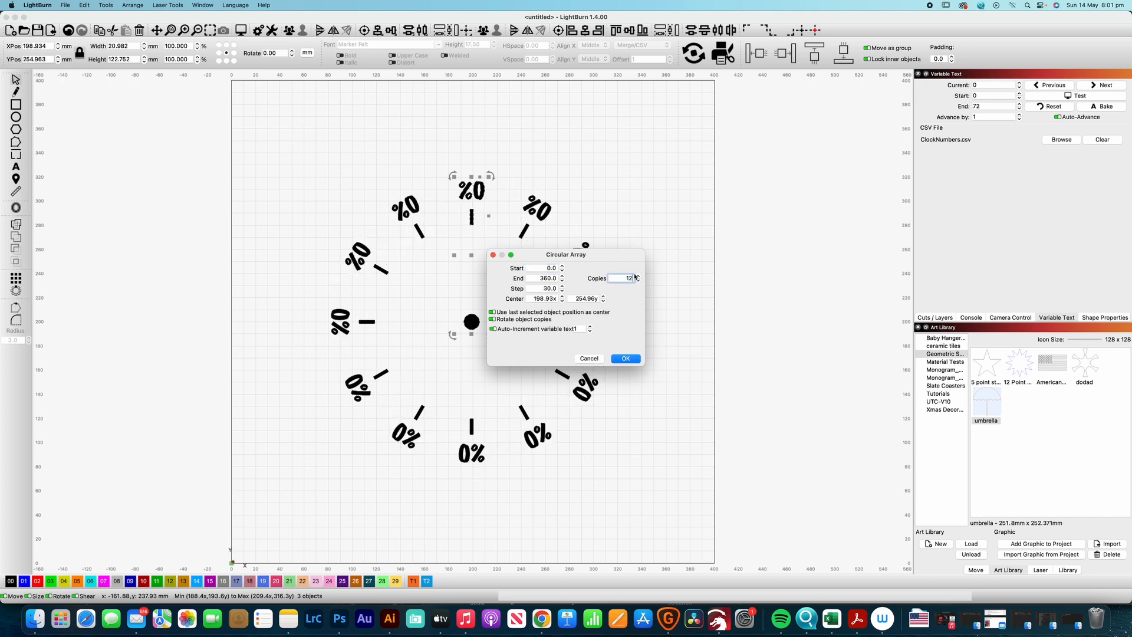
drag(606, 258, 794, 221)
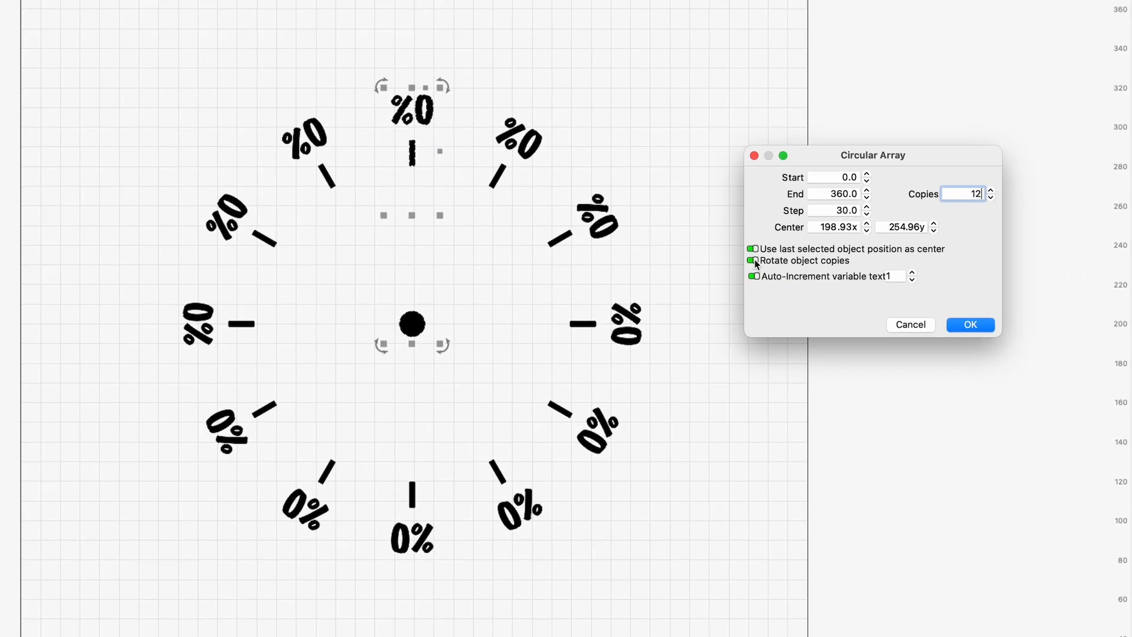
click(753, 261)
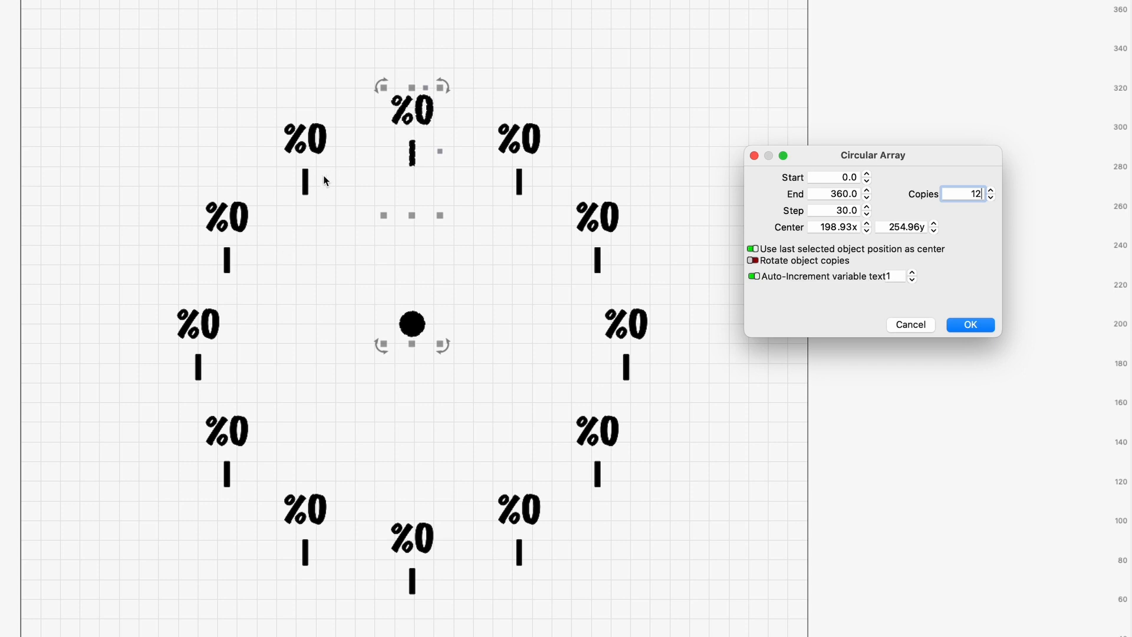
click(754, 260)
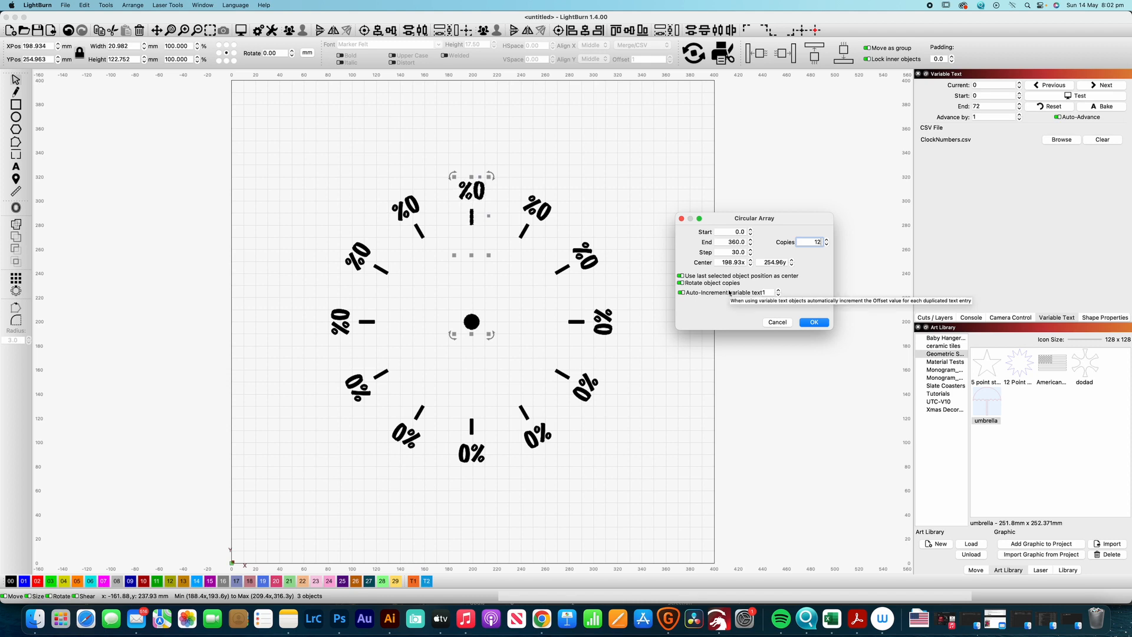
click(821, 324)
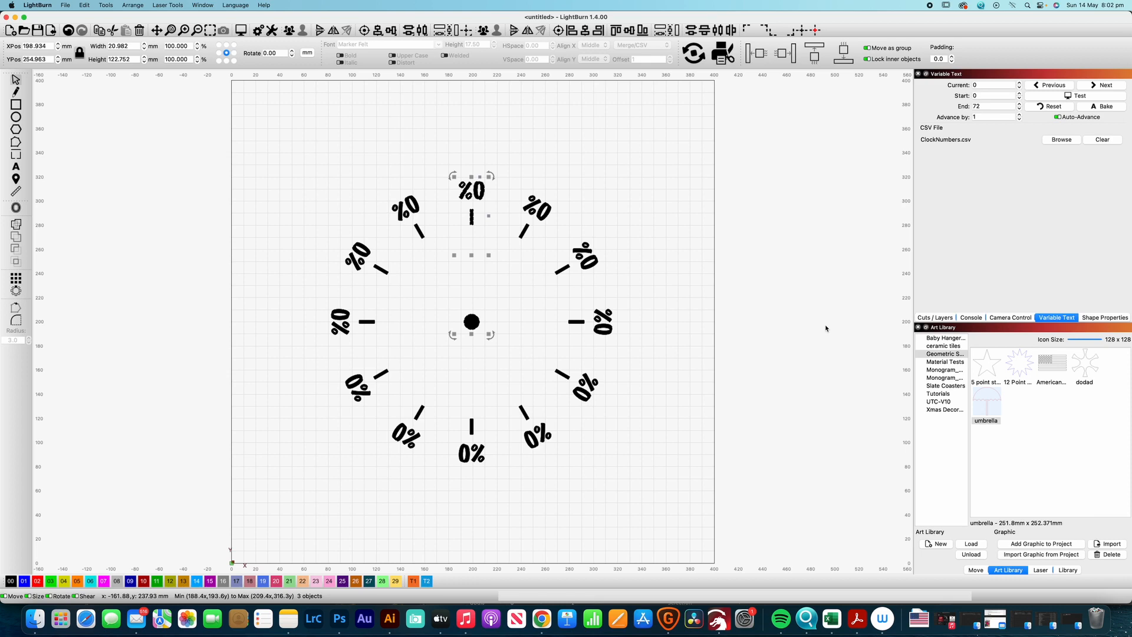
click(655, 235)
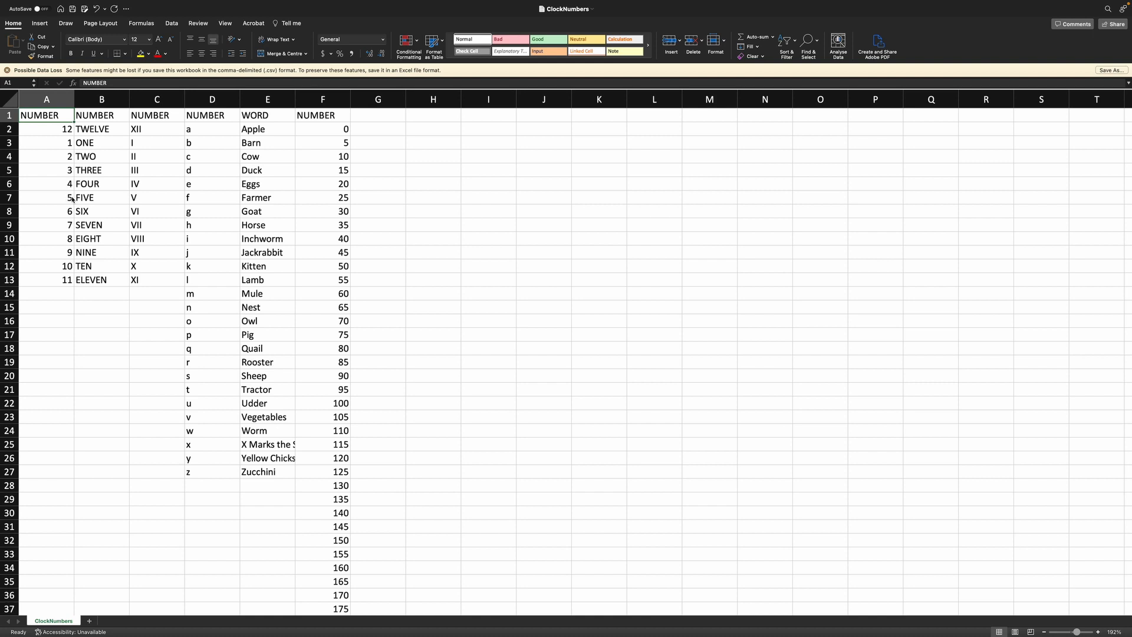
In Excel, review the ClockNumbers sheet and save it in Comma-separated Values (.csv) format as ClockNumbers1.
scroll(109, 112, down, 1)
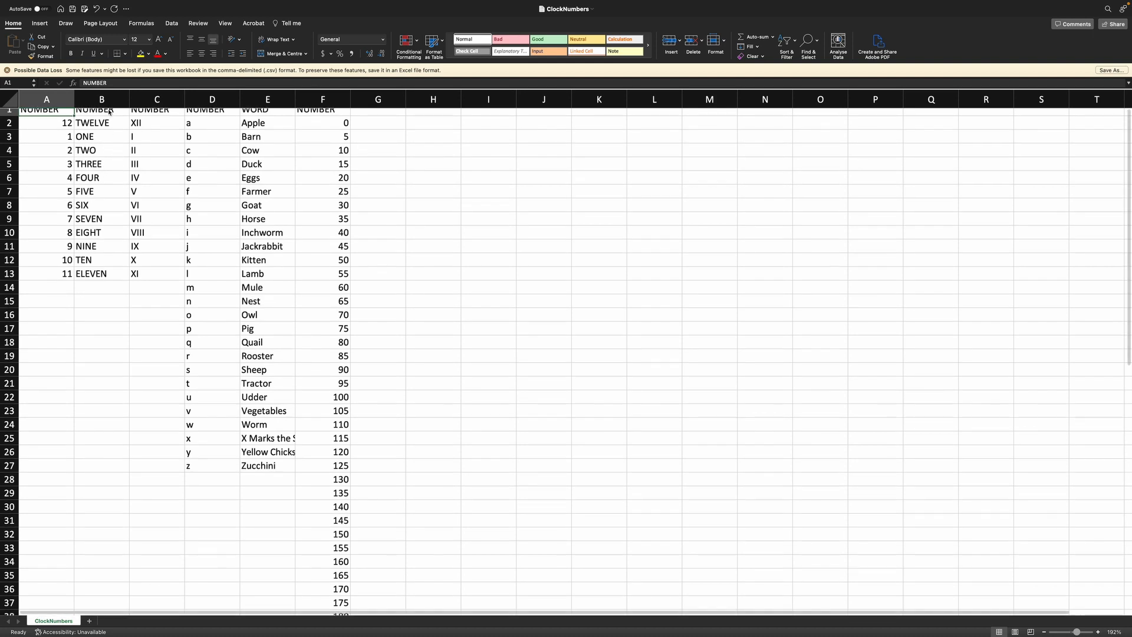
scroll(113, 149, up, 1)
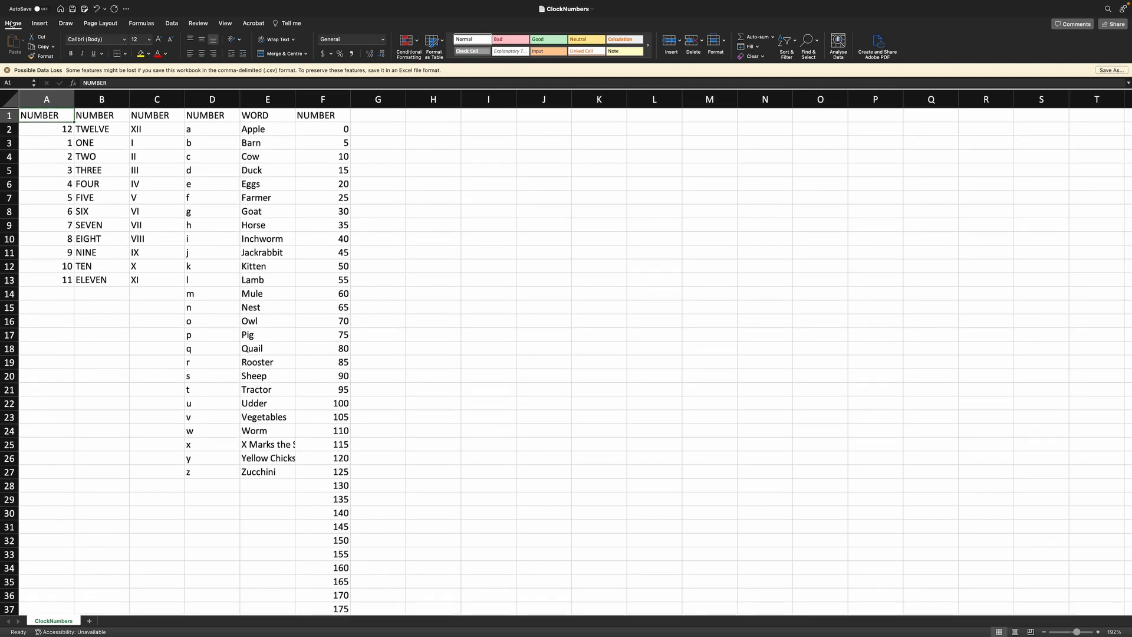
mouse_move(2, 3)
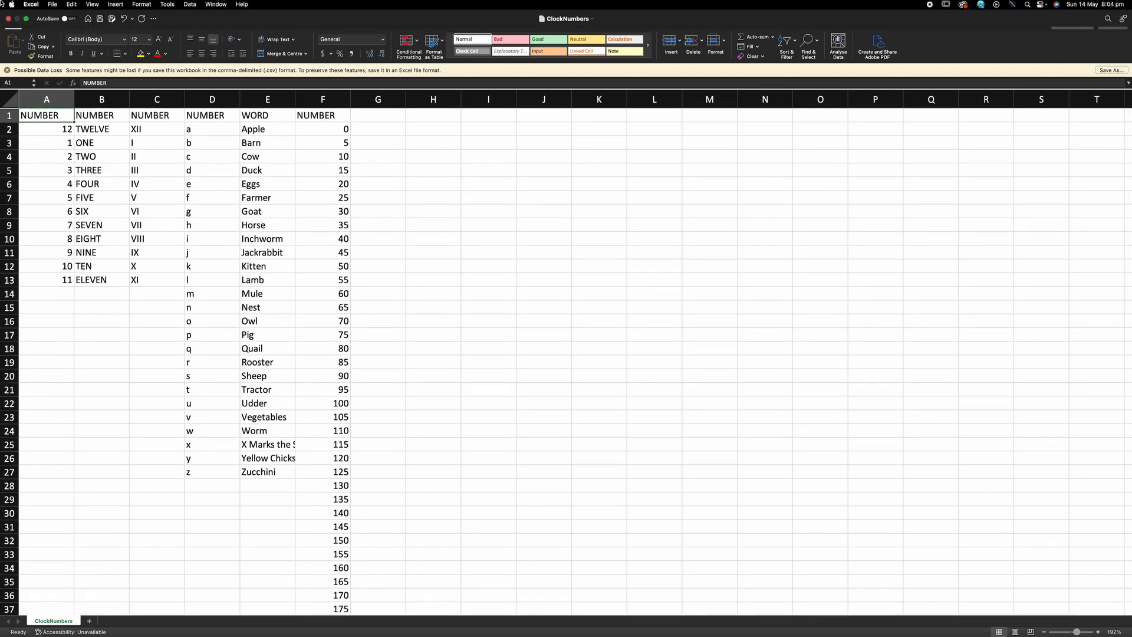
click(52, 5)
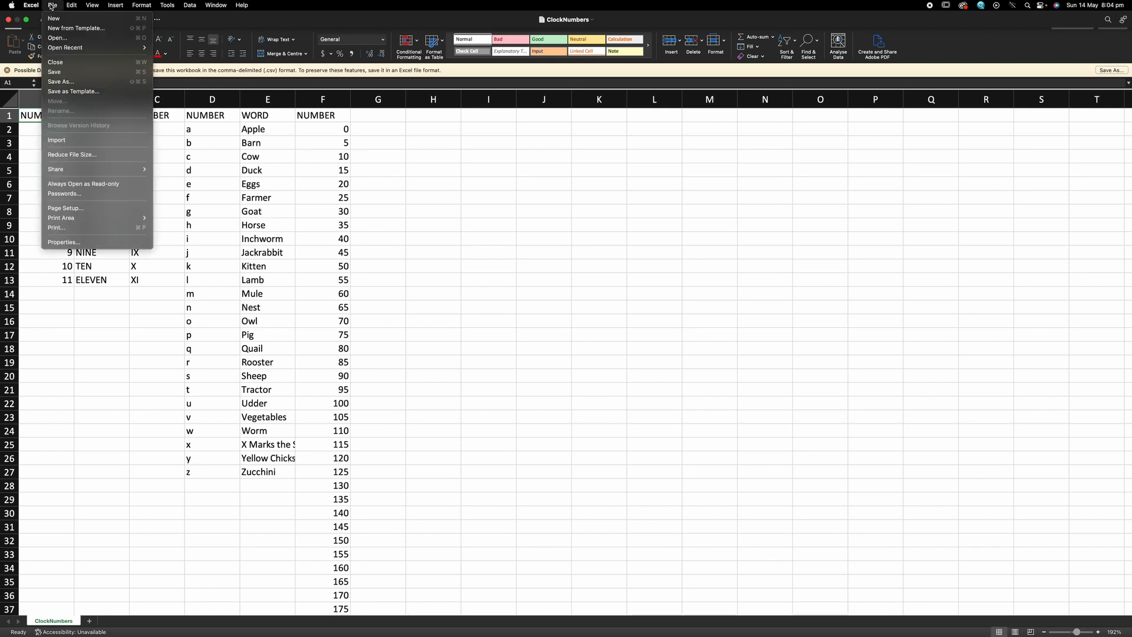
click(64, 83)
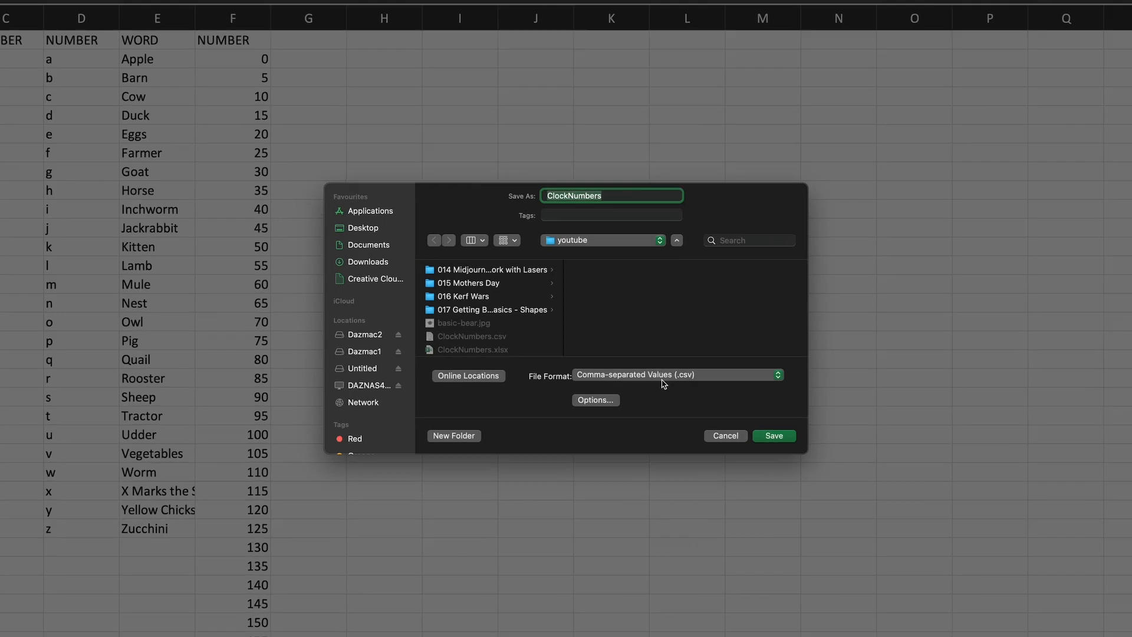
click(662, 378)
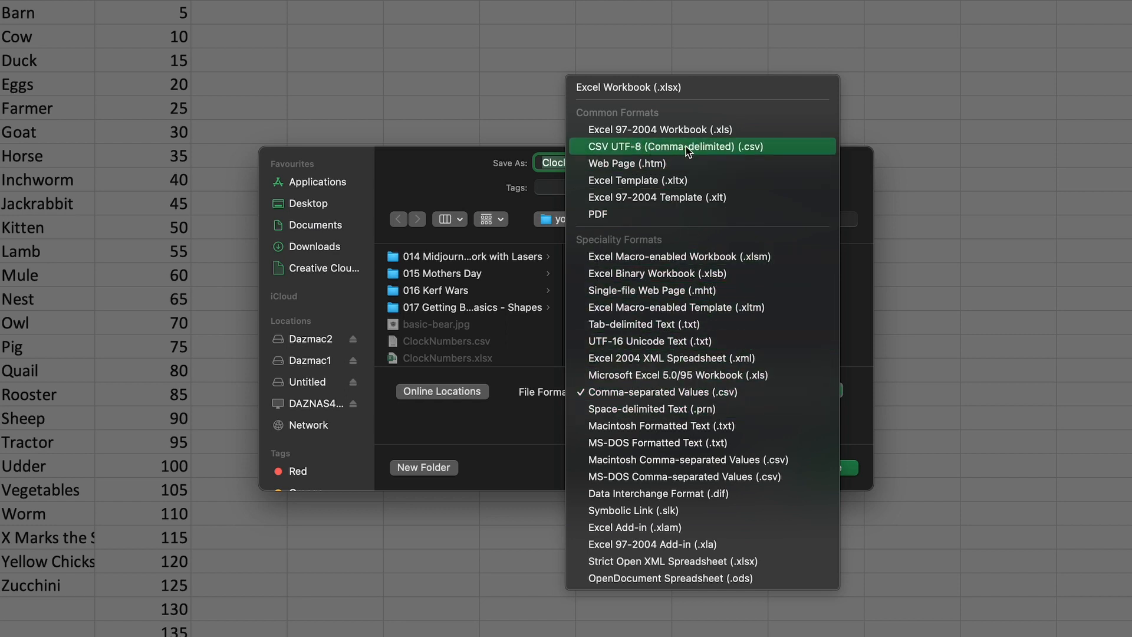
click(664, 393)
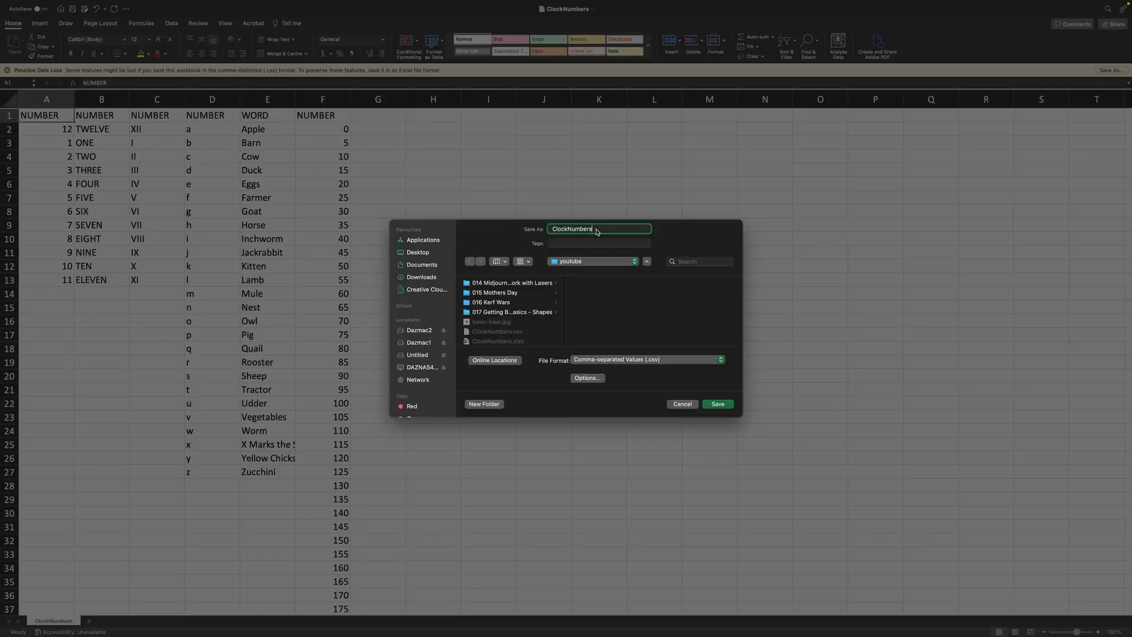
key(Return)
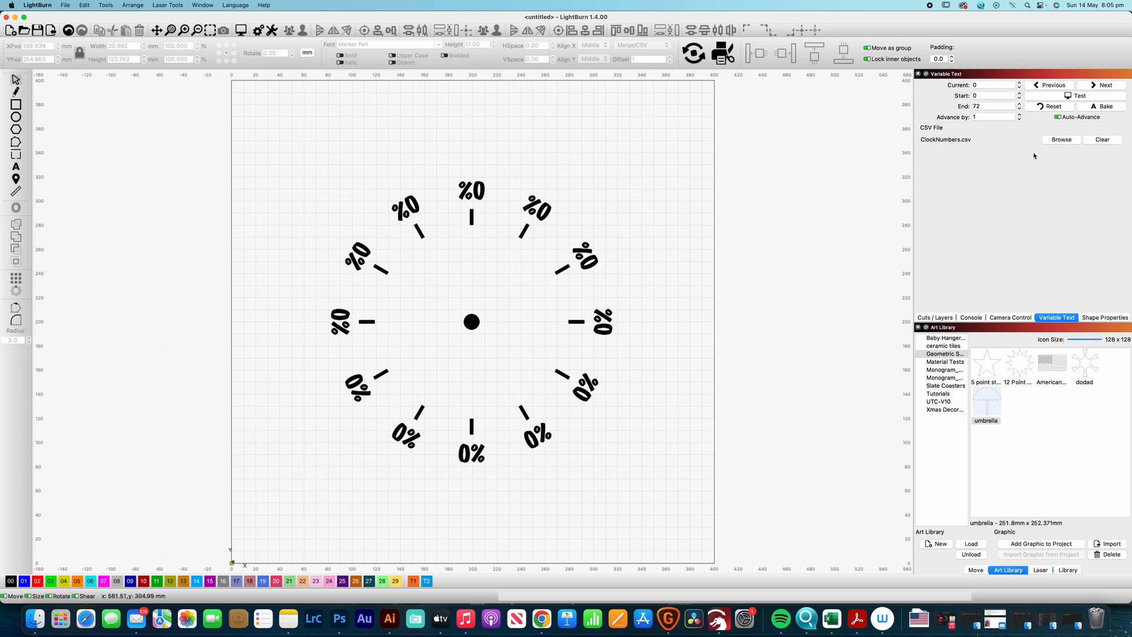
Switch to LightBurn, load ClockNumbers1.csv as the variable text data file, and check that the Variable Text window is enabled.
click(1060, 140)
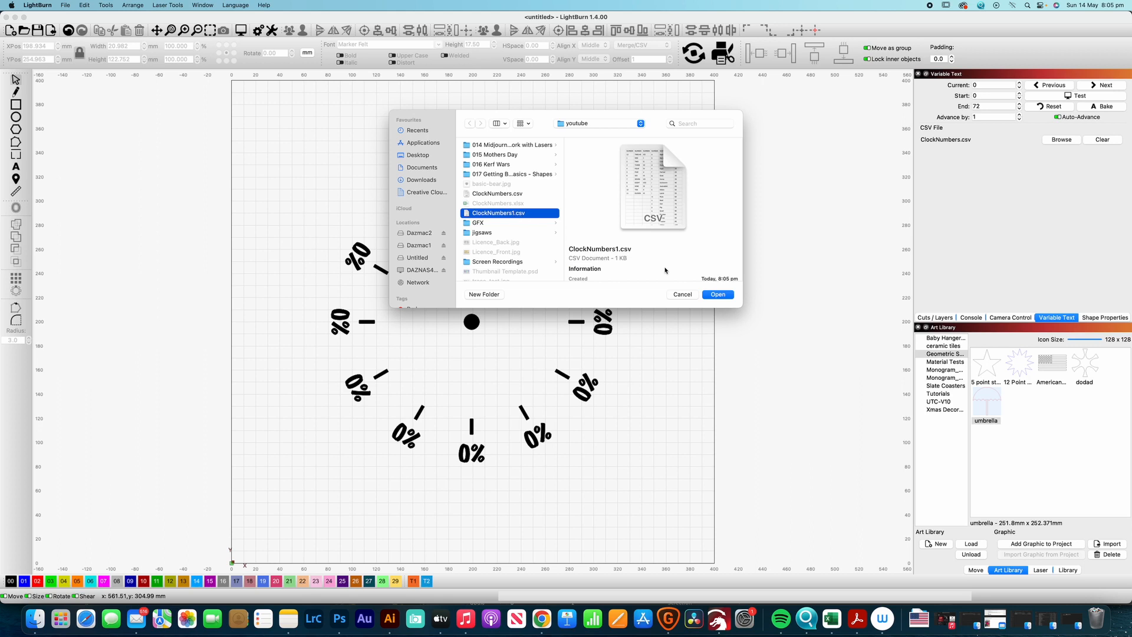
click(717, 294)
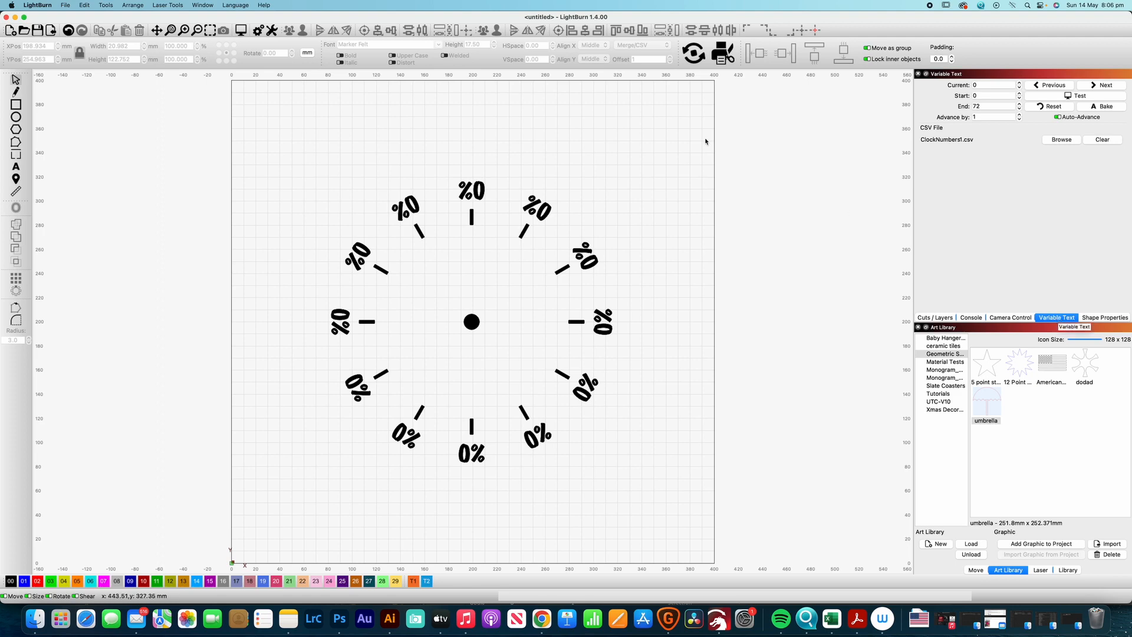
click(202, 5)
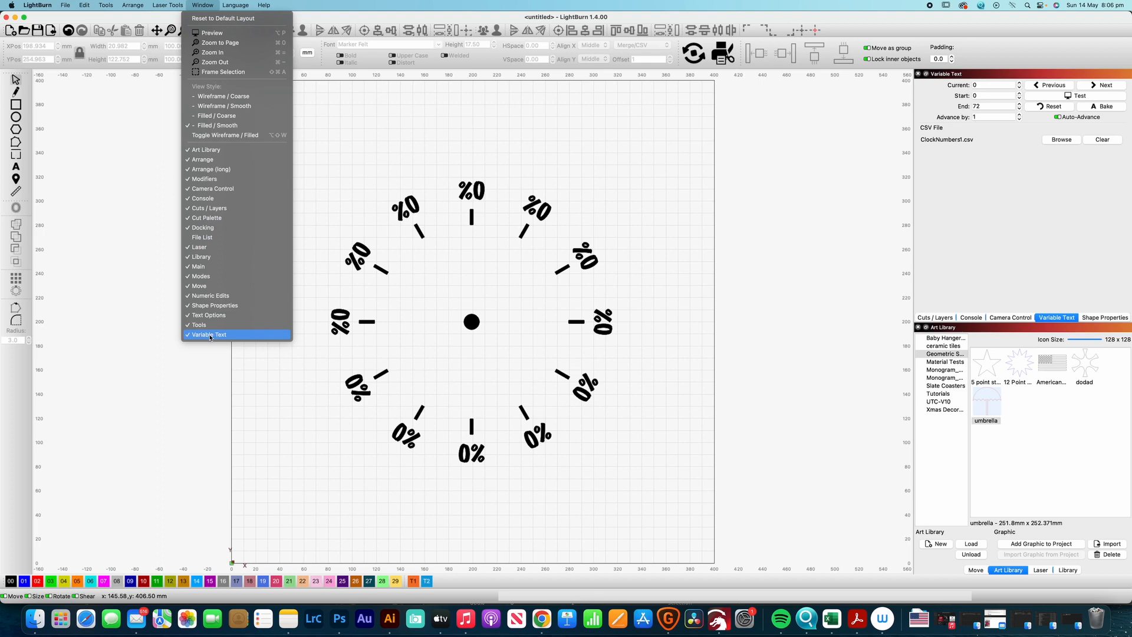
click(344, 232)
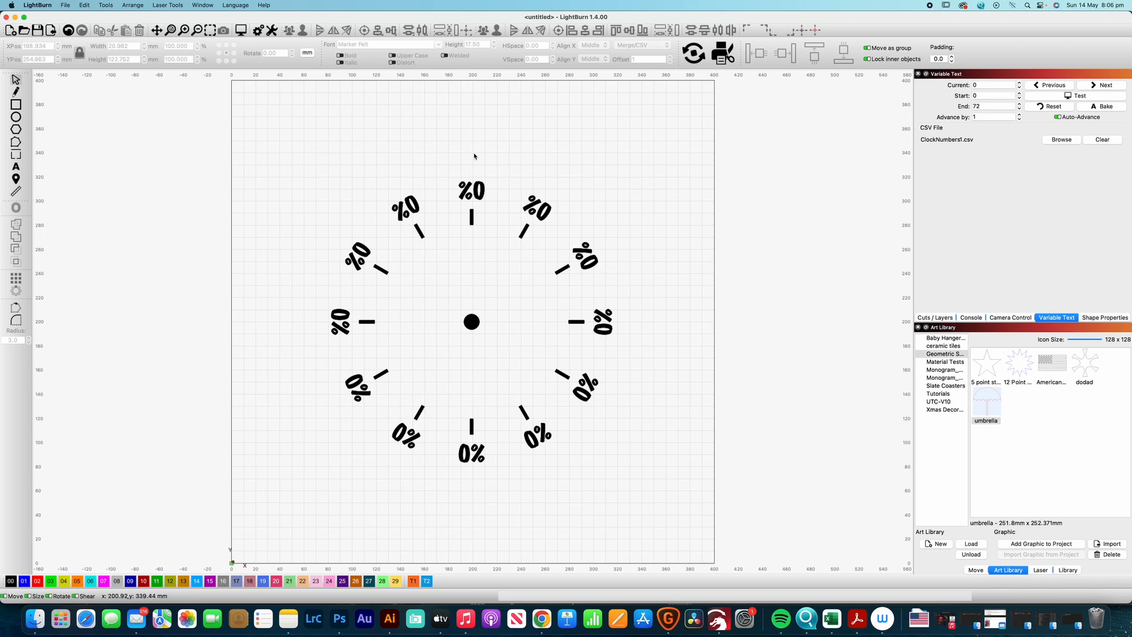
Set the variable text start value to 1 and test the merged numbers on the circular array.
scroll(473, 153, up, 1)
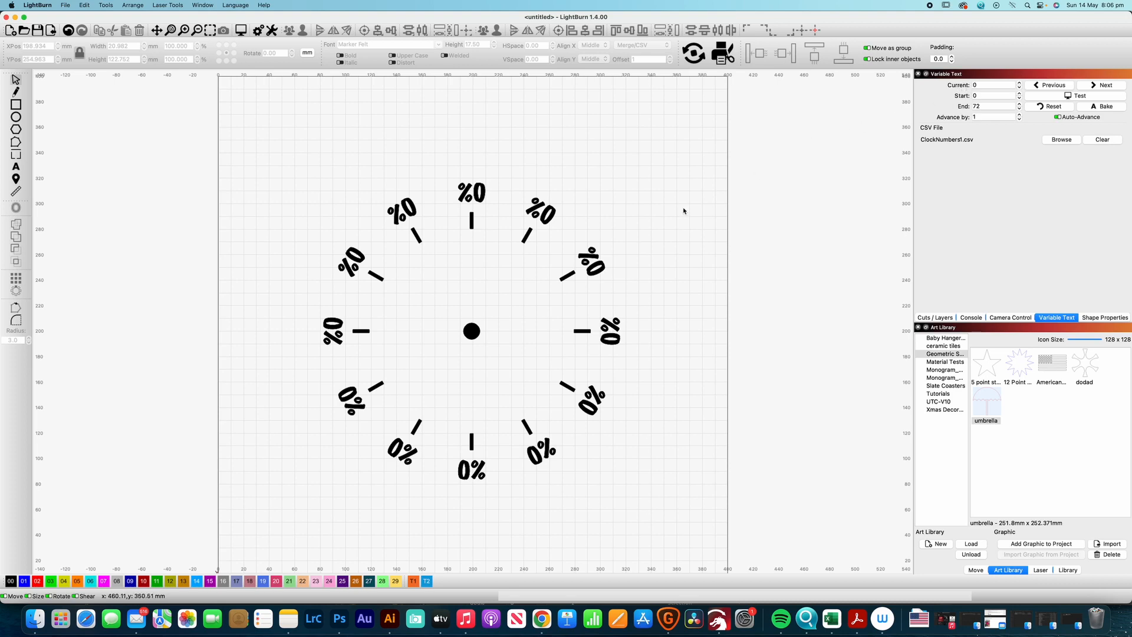
click(484, 190)
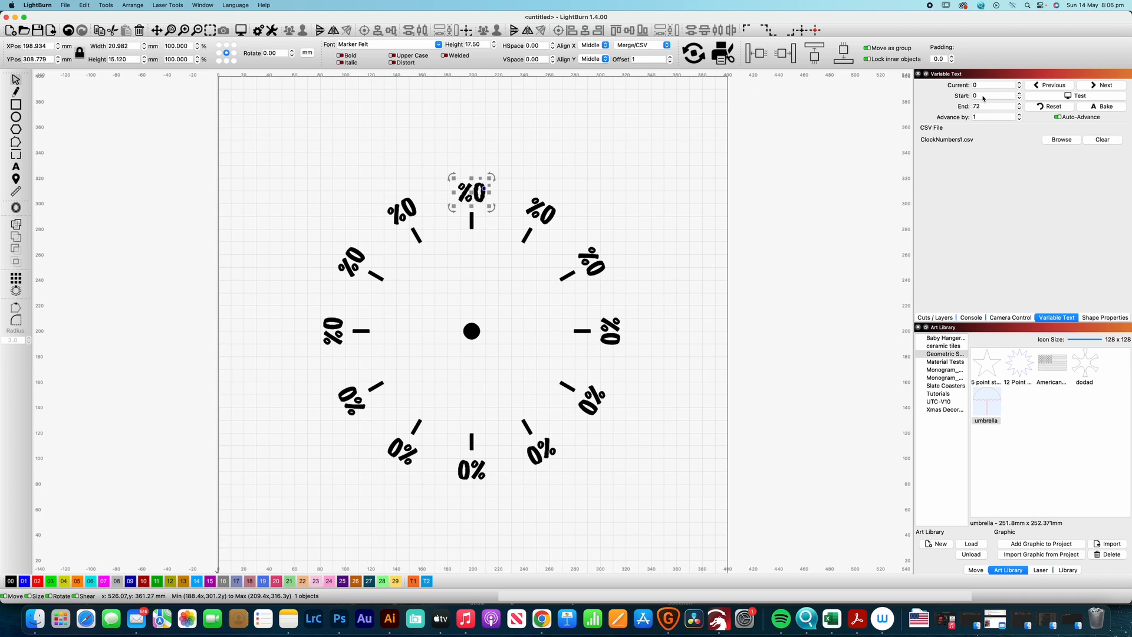
click(1019, 94)
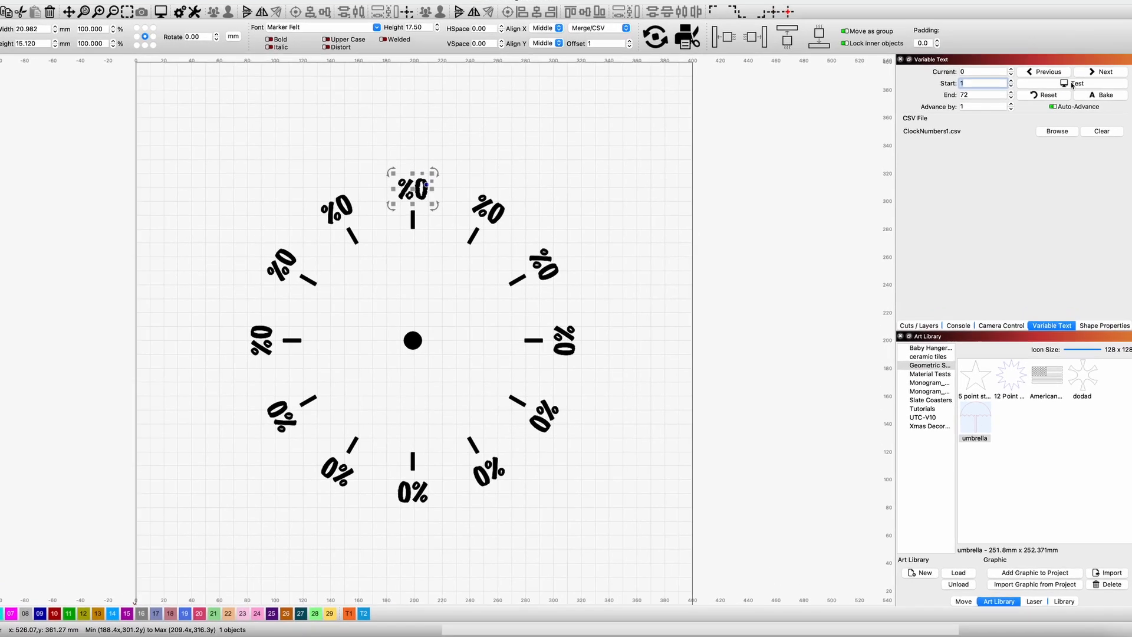
click(1059, 61)
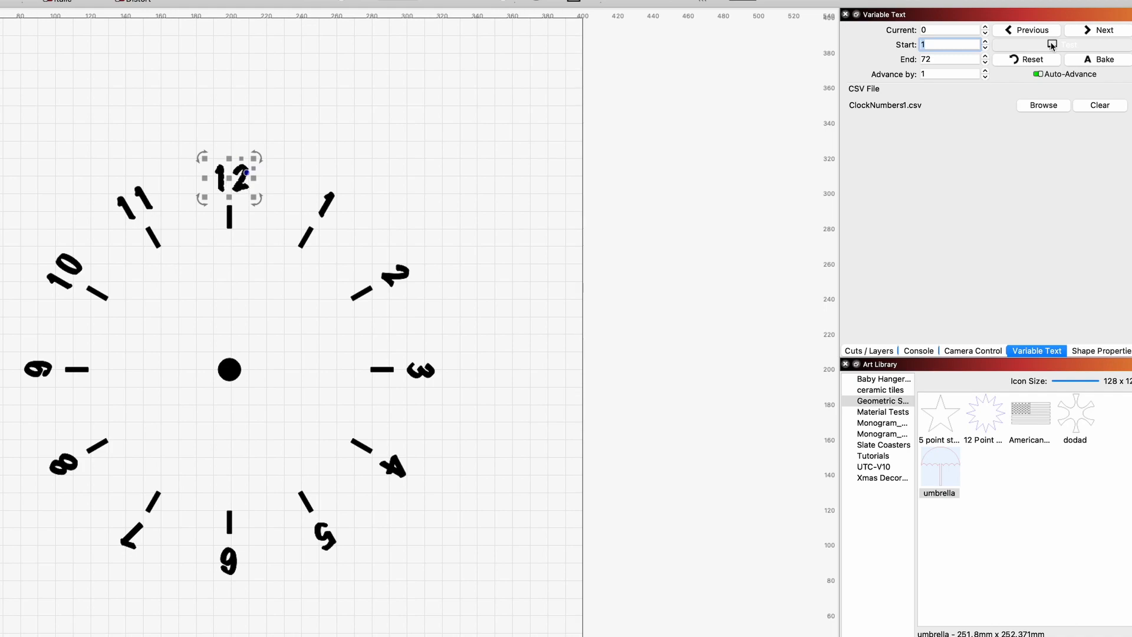
click(1053, 46)
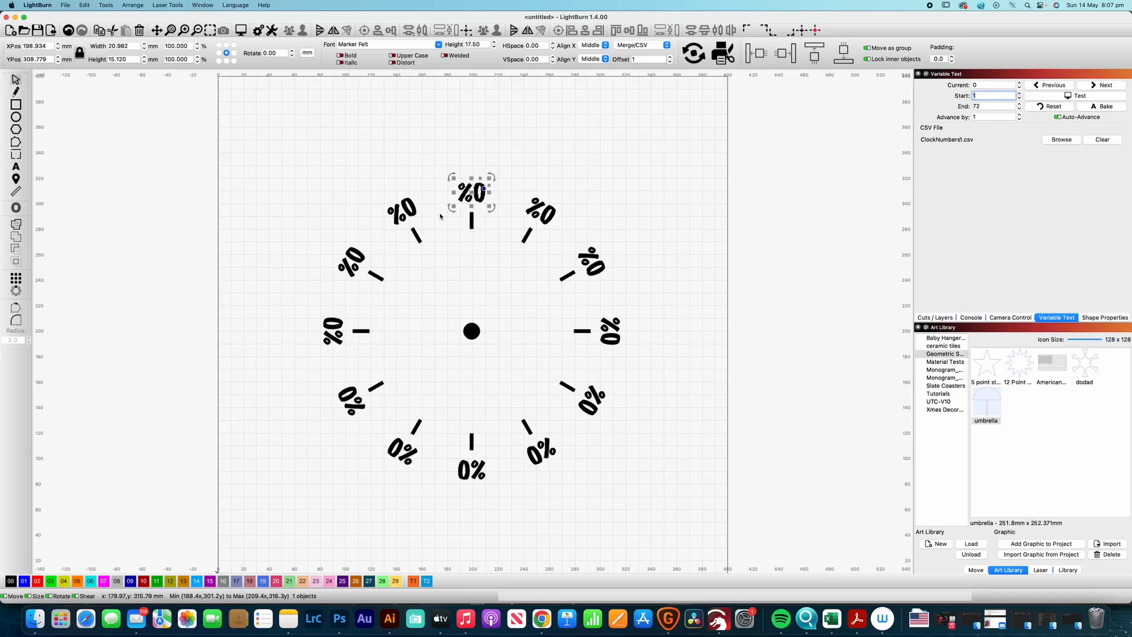
Test the variable text again and bake it into ordinary text.
click(1083, 96)
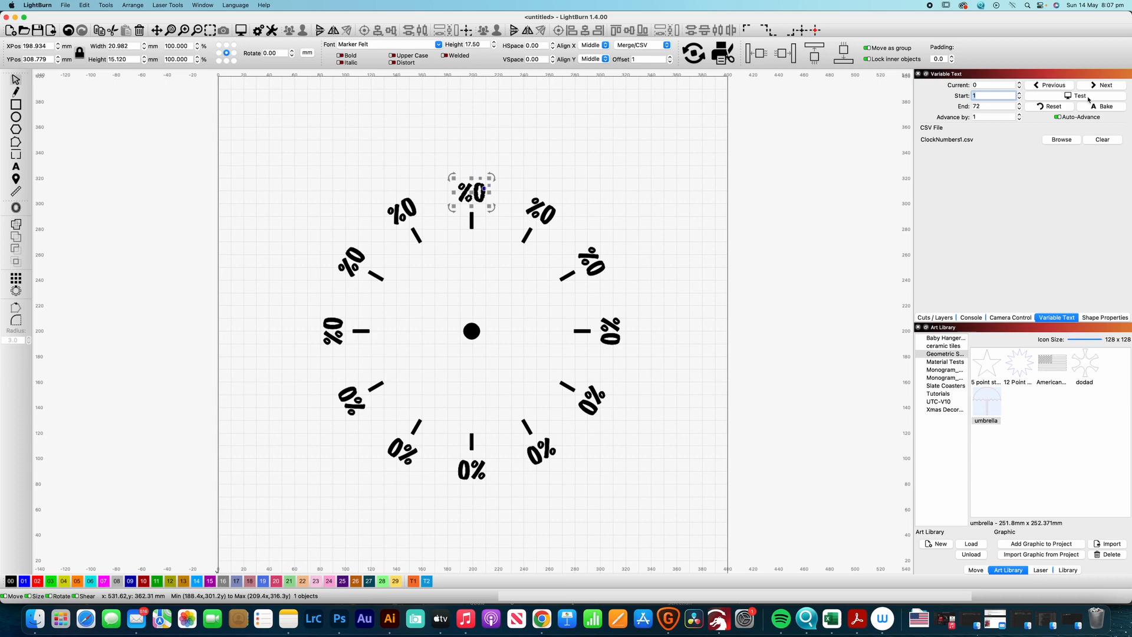
click(1088, 98)
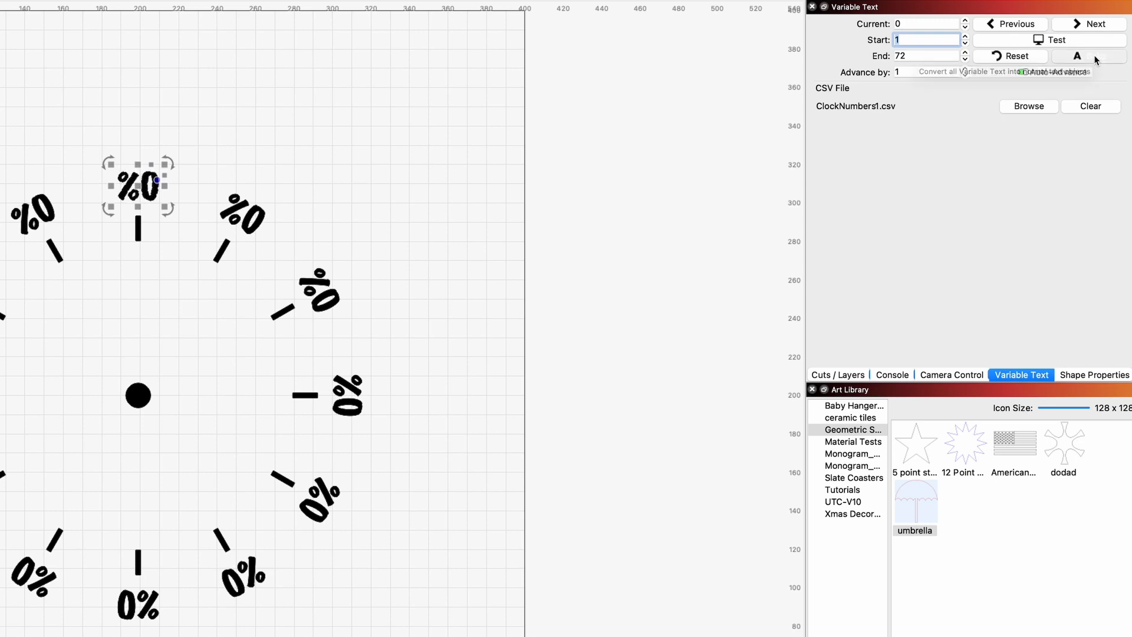
click(1096, 56)
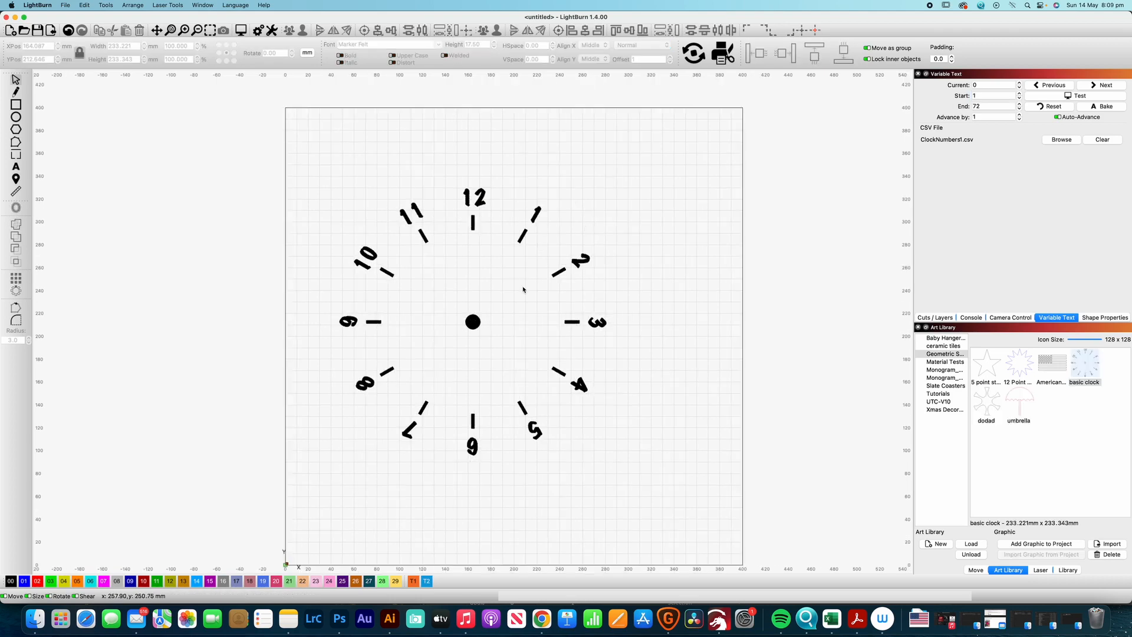
Move the centre circle outside the work area and delete all clock numbers and tick marks.
click(479, 323)
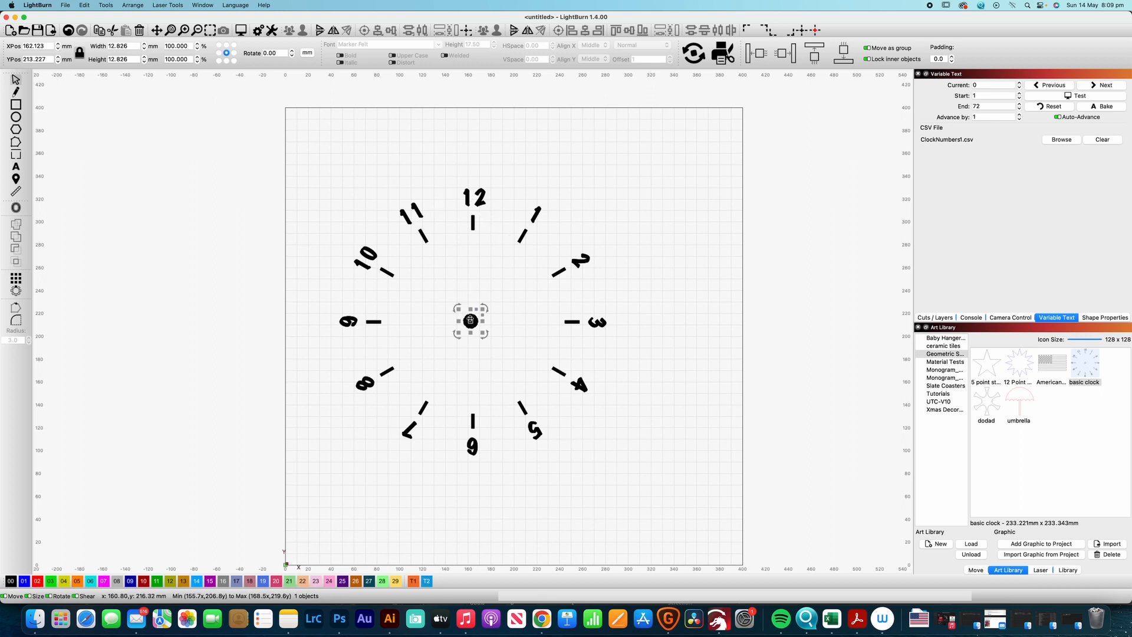
drag(471, 321, 805, 247)
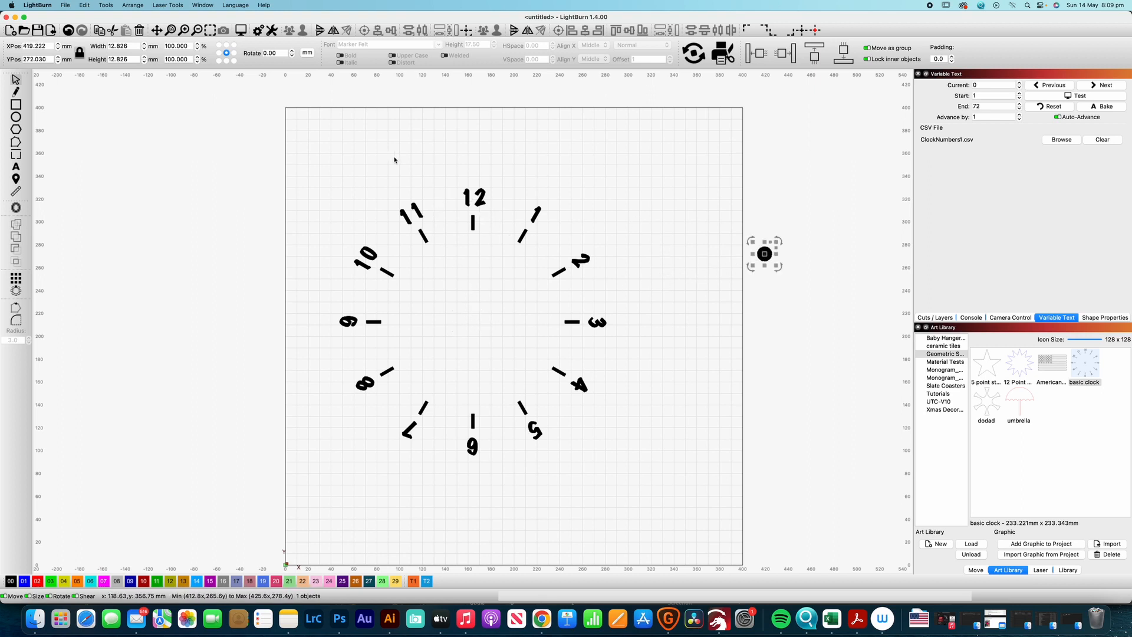
drag(310, 137, 647, 489)
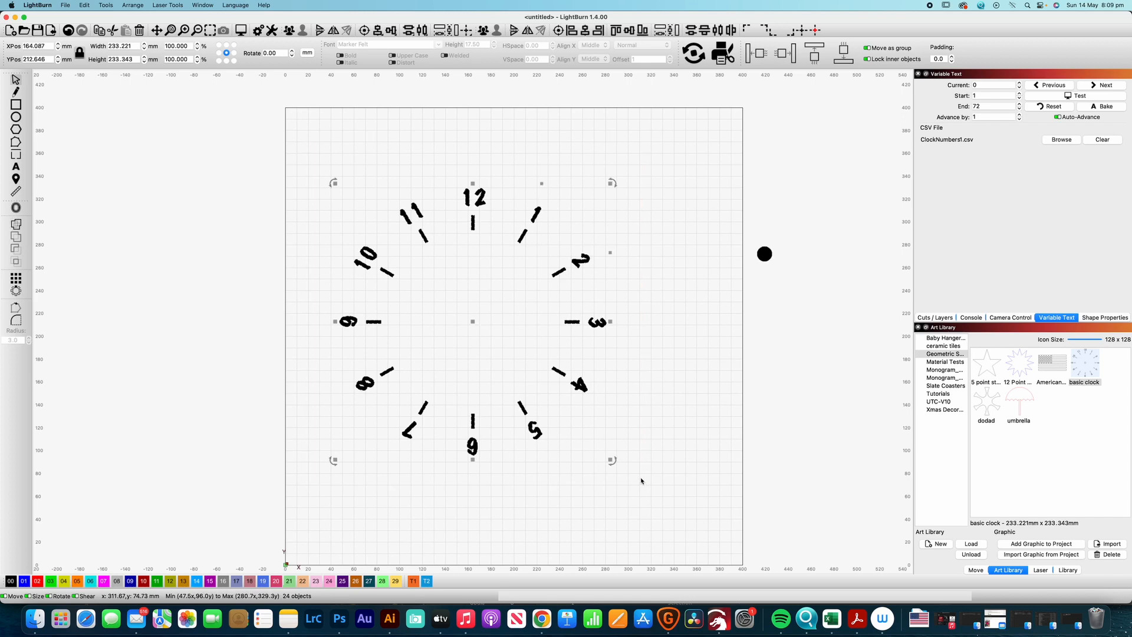
key(Delete)
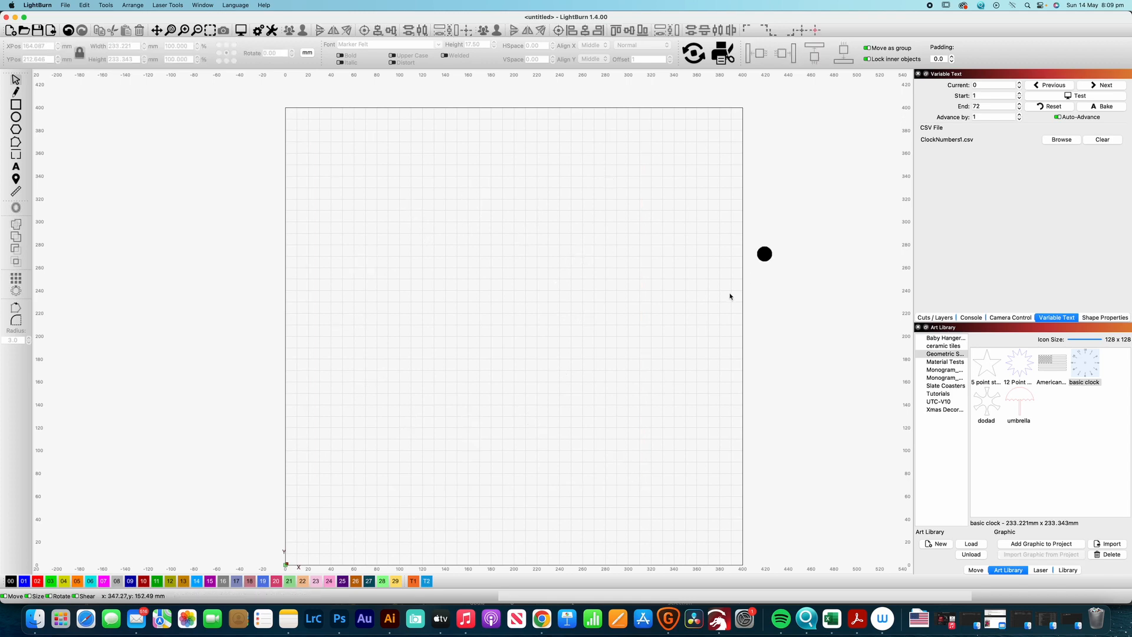
Move the remaining circle to the centre of the page.
click(765, 253)
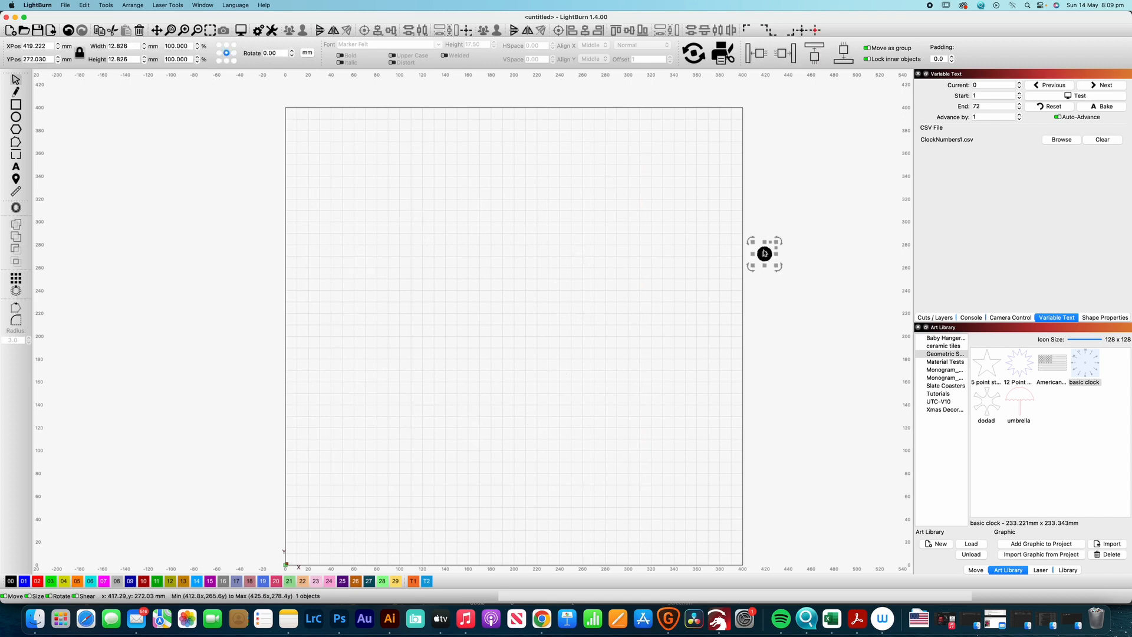
click(802, 30)
click(557, 271)
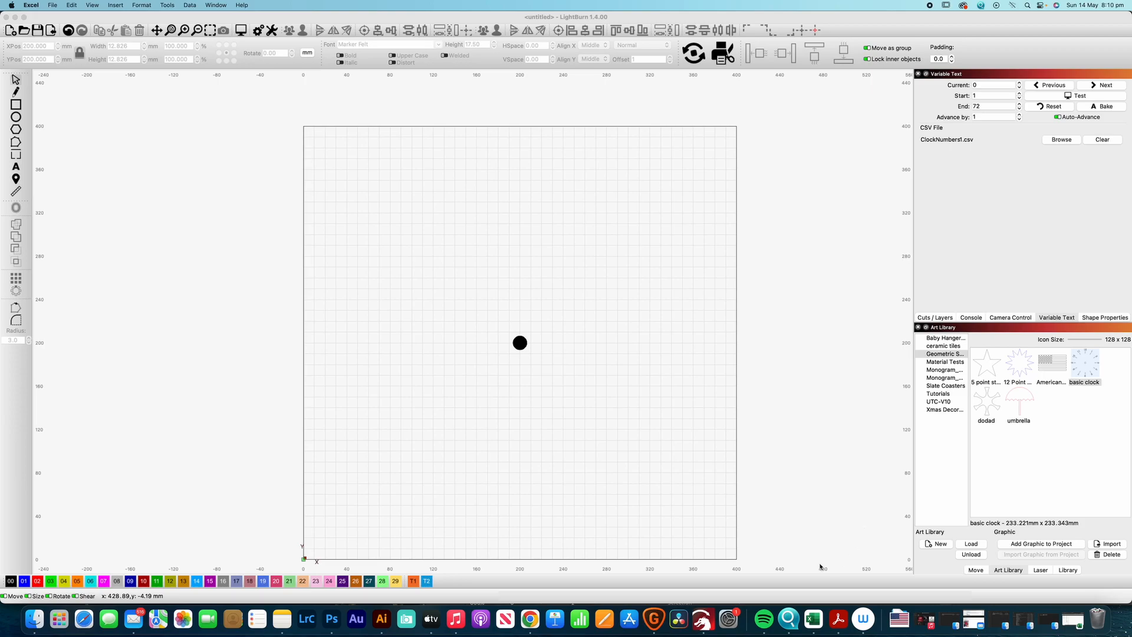
Switch to Excel and review the last NUMBER column of the ClockNumbers sheet from its first to its last row.
click(814, 619)
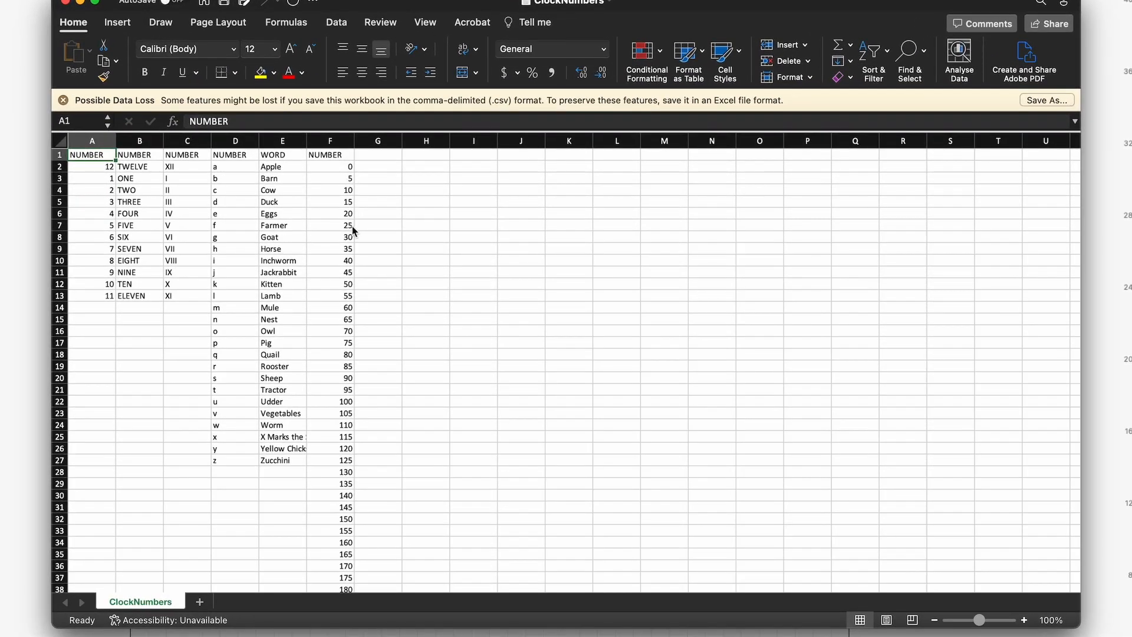
scroll(355, 261, down, 5)
scroll(355, 261, down, 15)
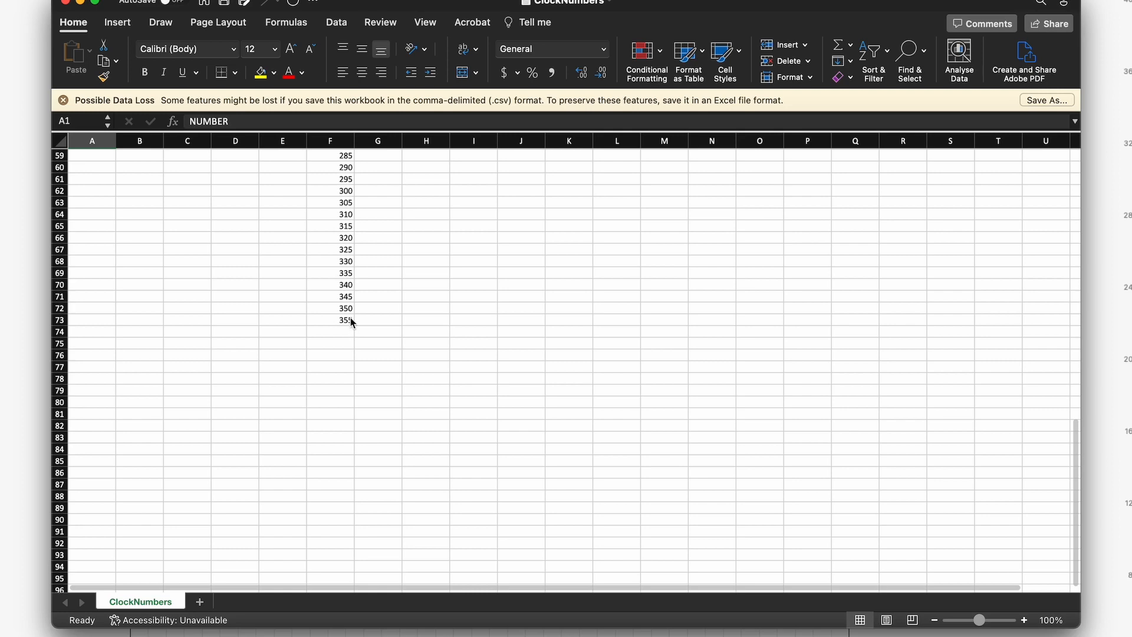
scroll(350, 320, up, 18)
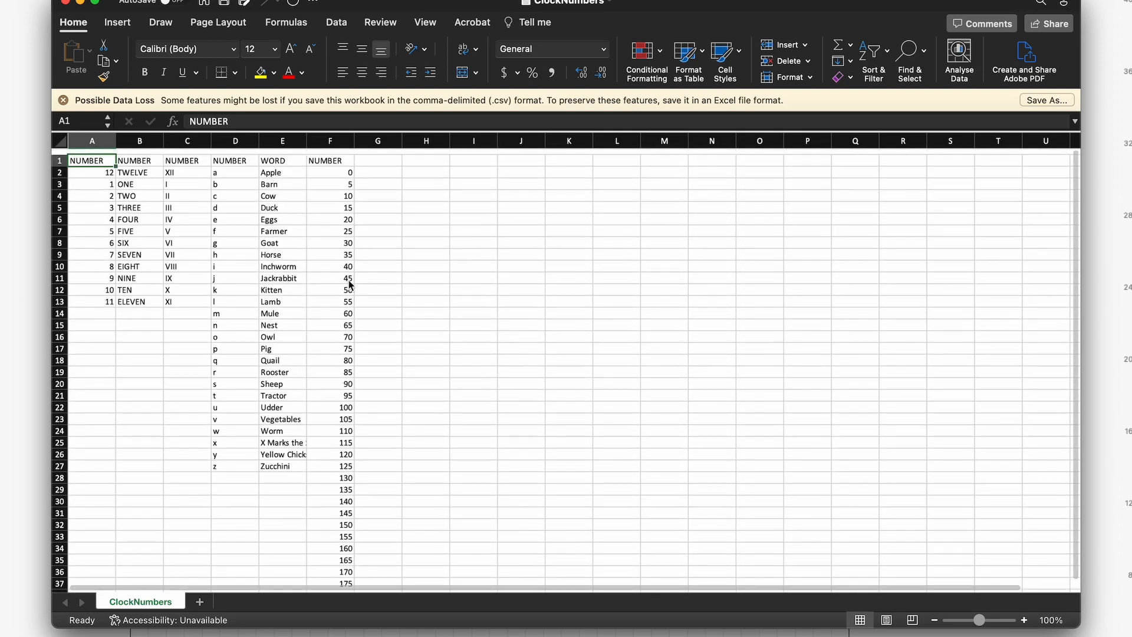
scroll(350, 172, down, 1)
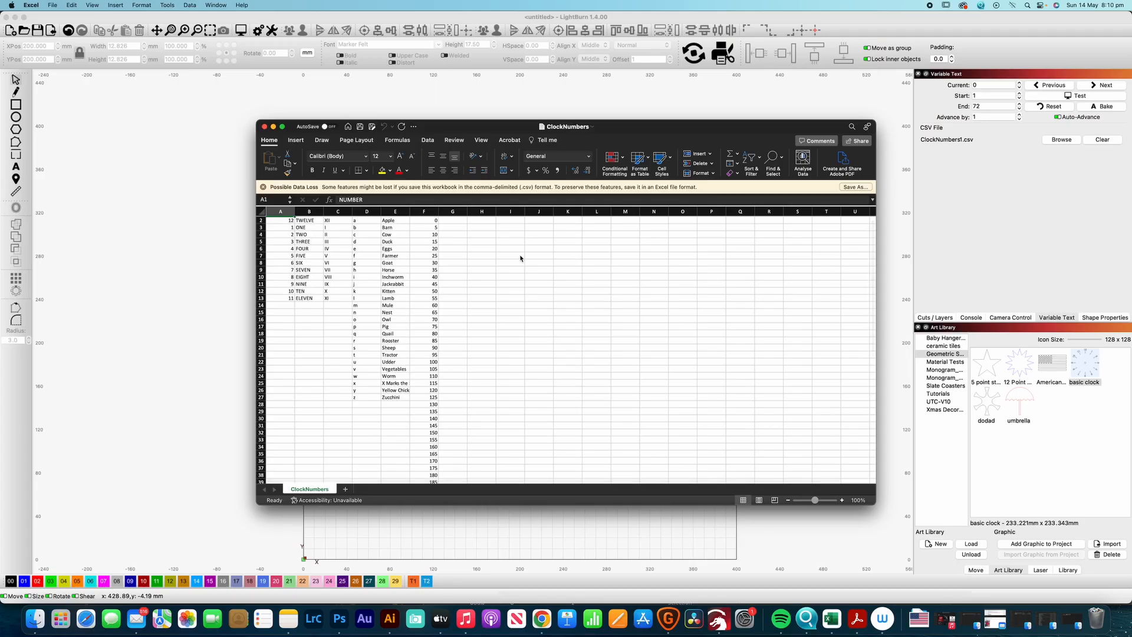
scroll(463, 252, up, 1)
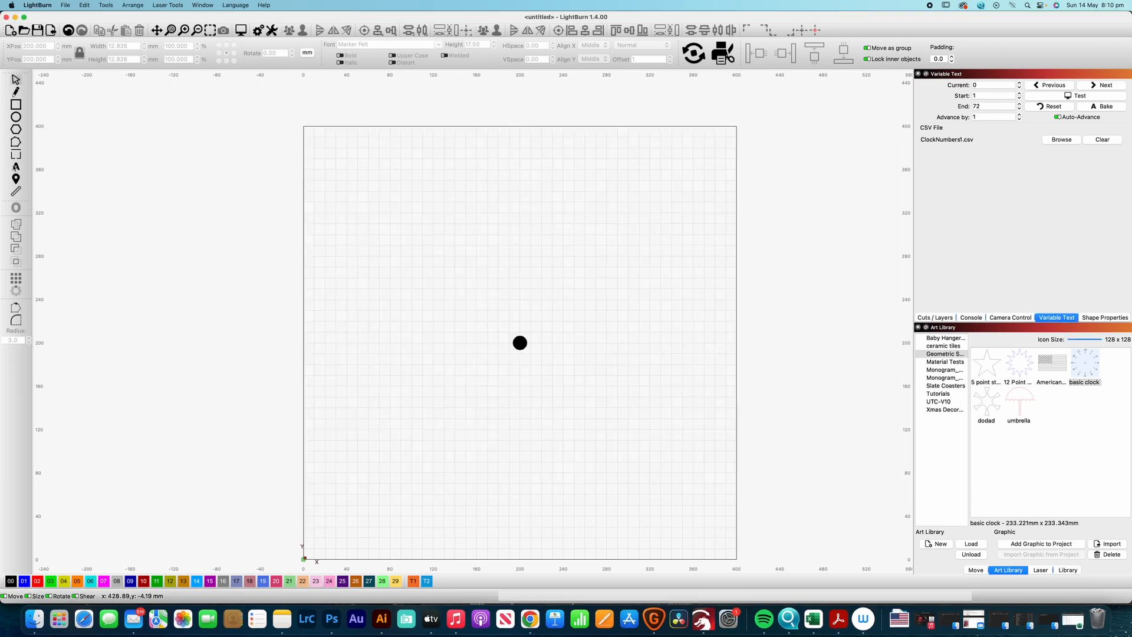
In LightBurn, add the text %5 in Arial with a height of 5 mm above the circle.
click(16, 167)
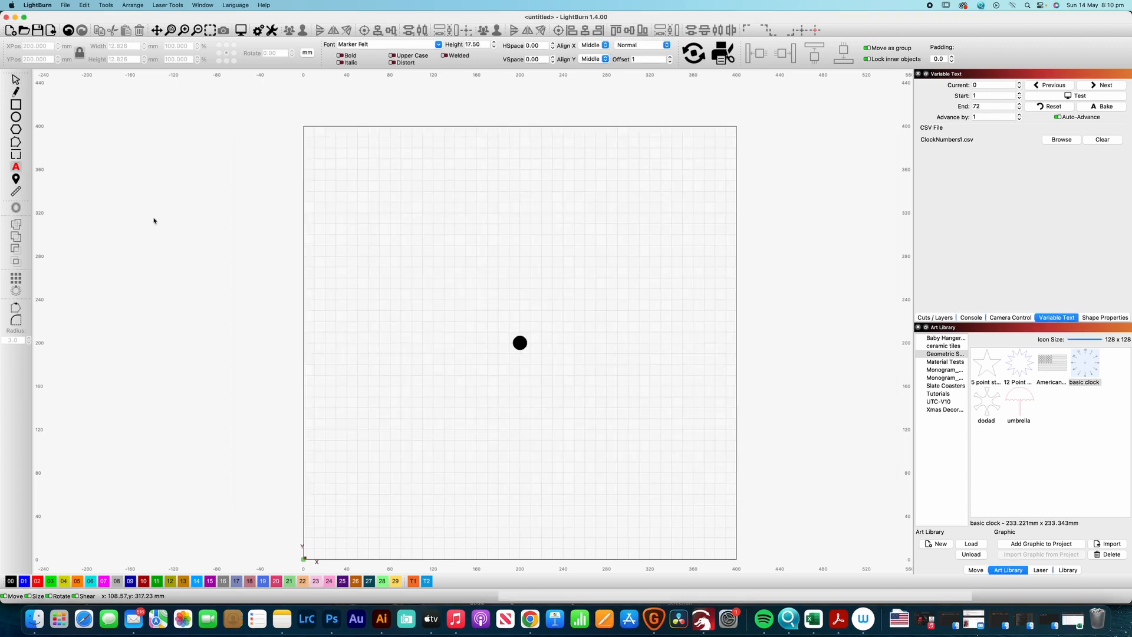
click(503, 204)
click(436, 44)
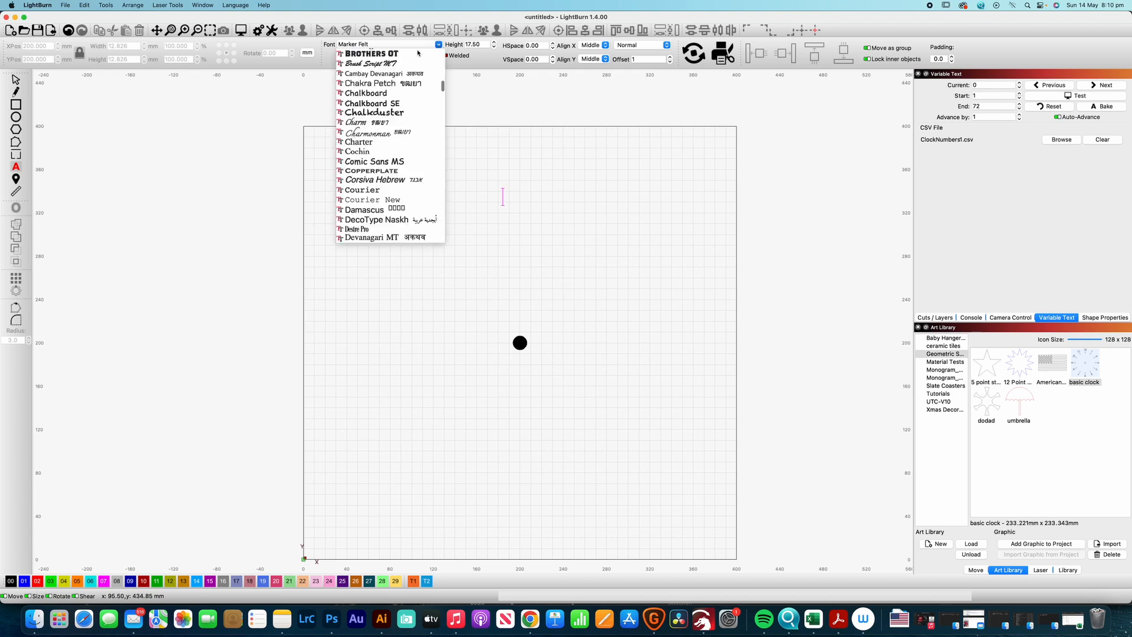
scroll(380, 116, up, 10)
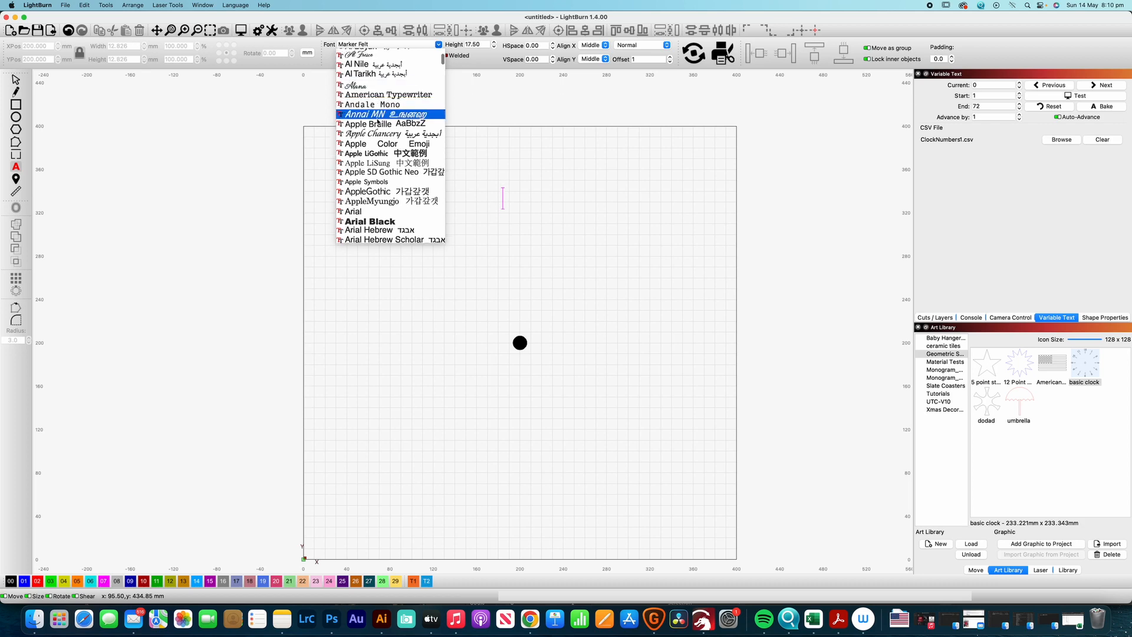
scroll(378, 106, up, 5)
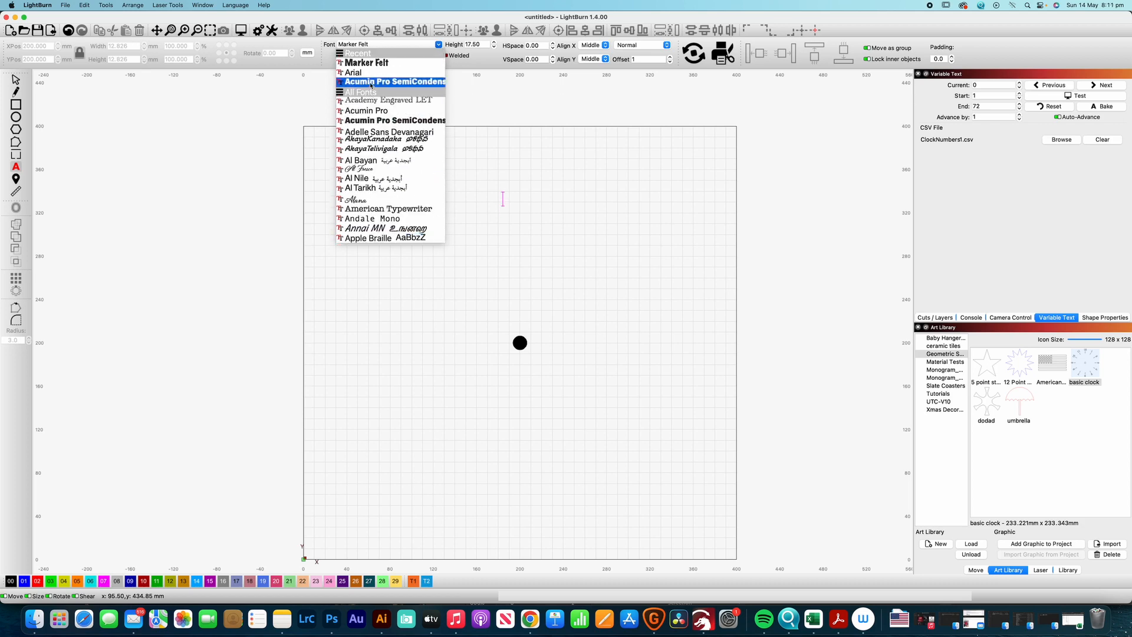
click(363, 73)
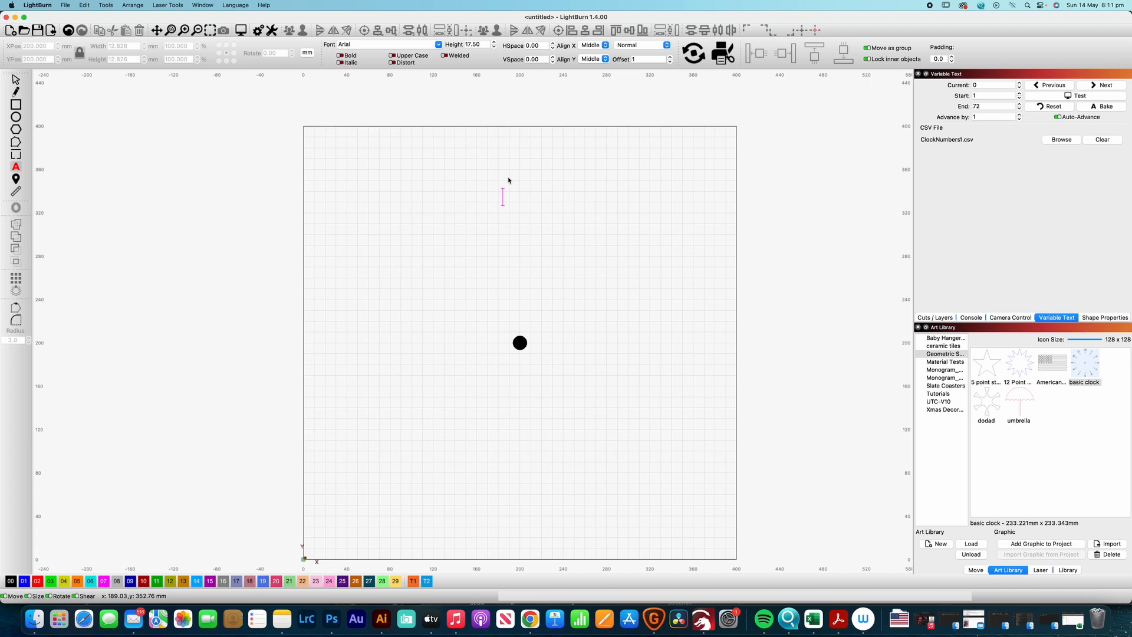
text(%5)
key(Escape)
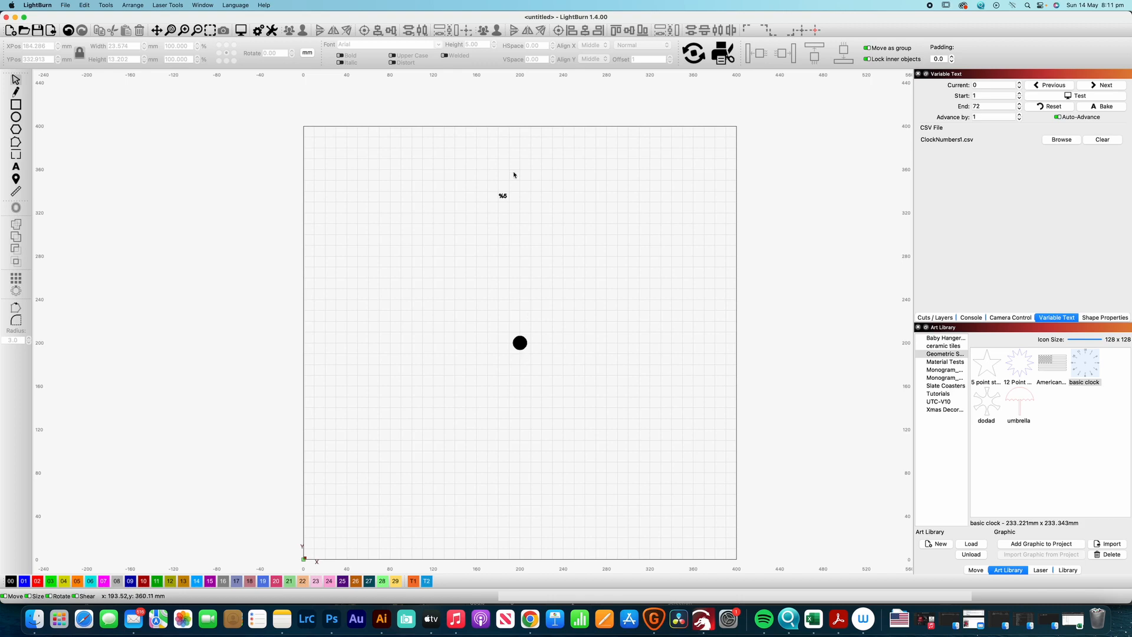
Align the %5 text horizontally with the centre of the circle.
shift+click(520, 342)
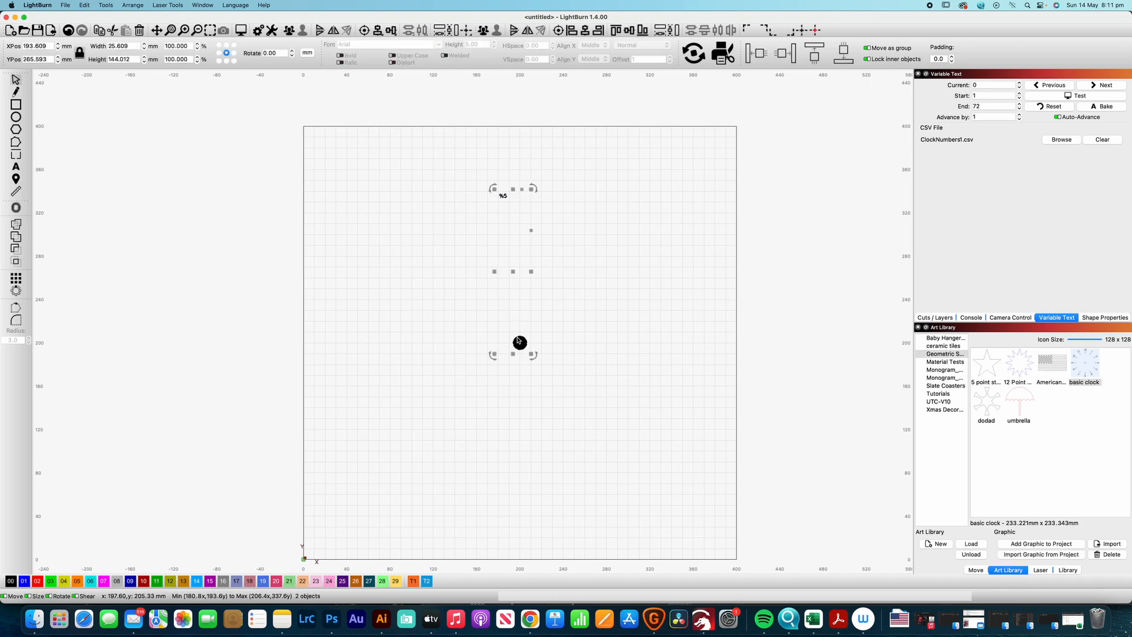
click(590, 30)
click(607, 193)
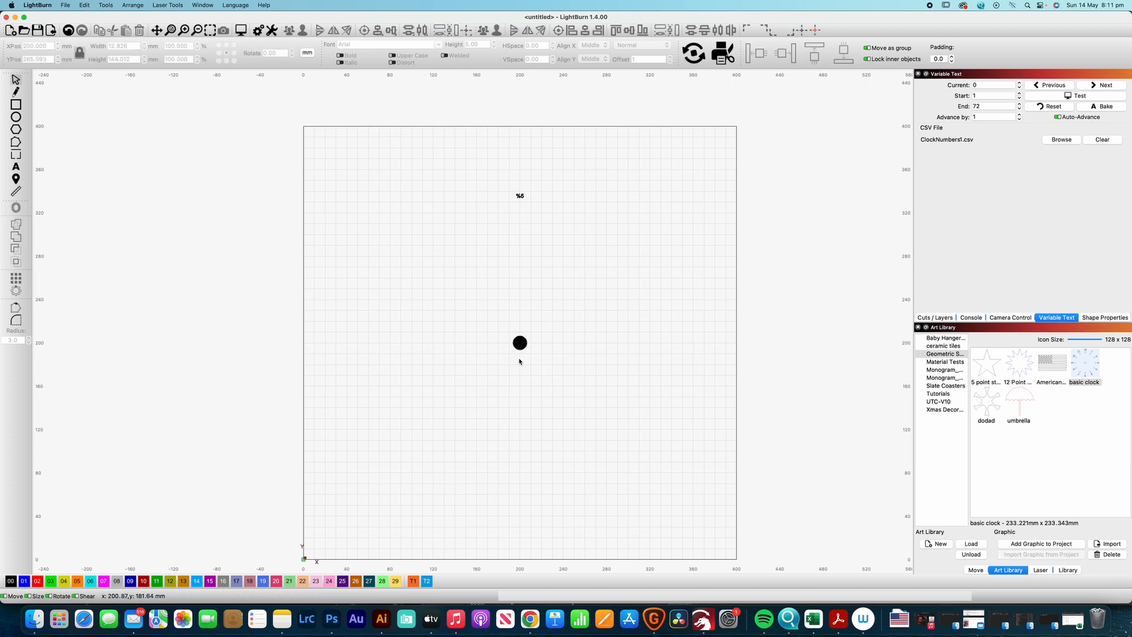
Draw a thin rectangle about 0.8 by 6.6 mm just below the %5 text and align it horizontally with the text and circle.
scroll(527, 211, down, 3)
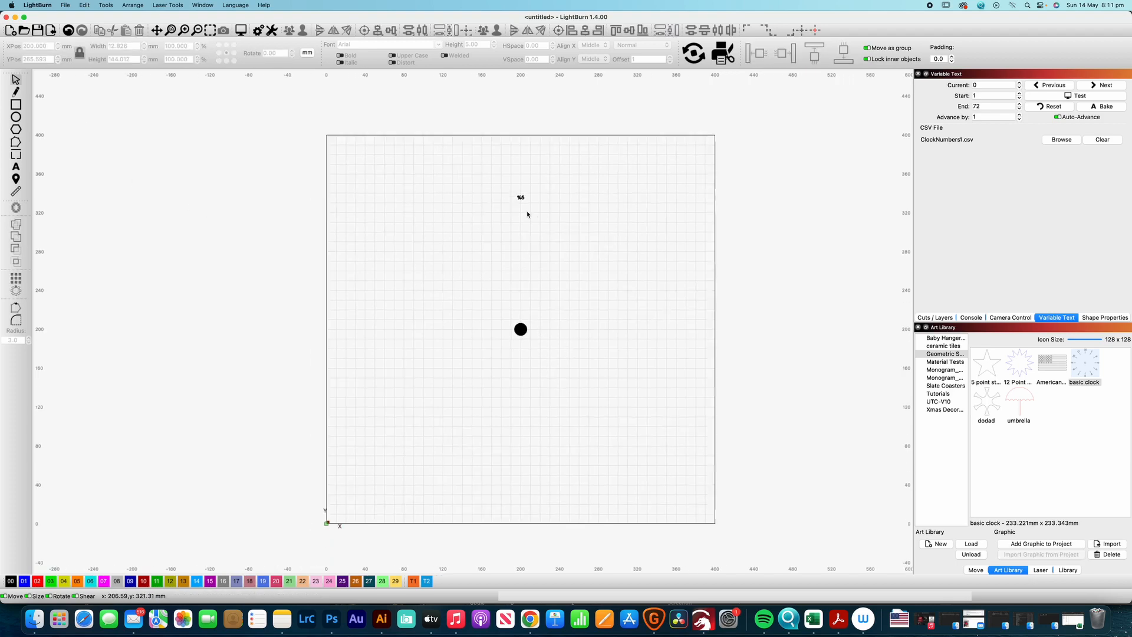
scroll(527, 211, up, 8)
scroll(524, 200, up, 3)
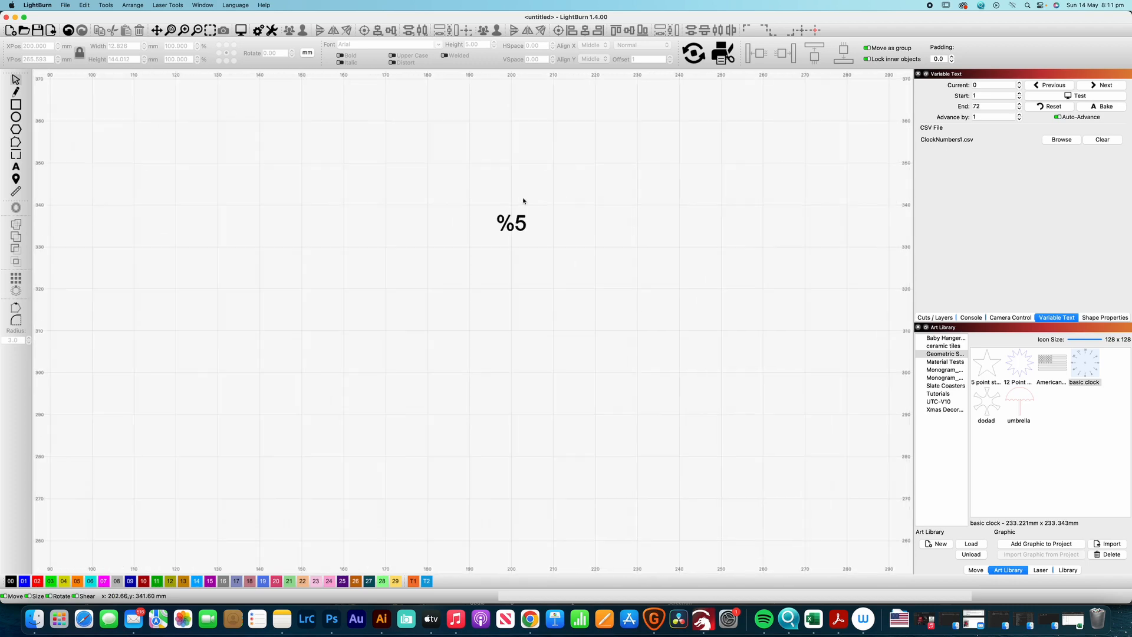
scroll(523, 201, up, 2)
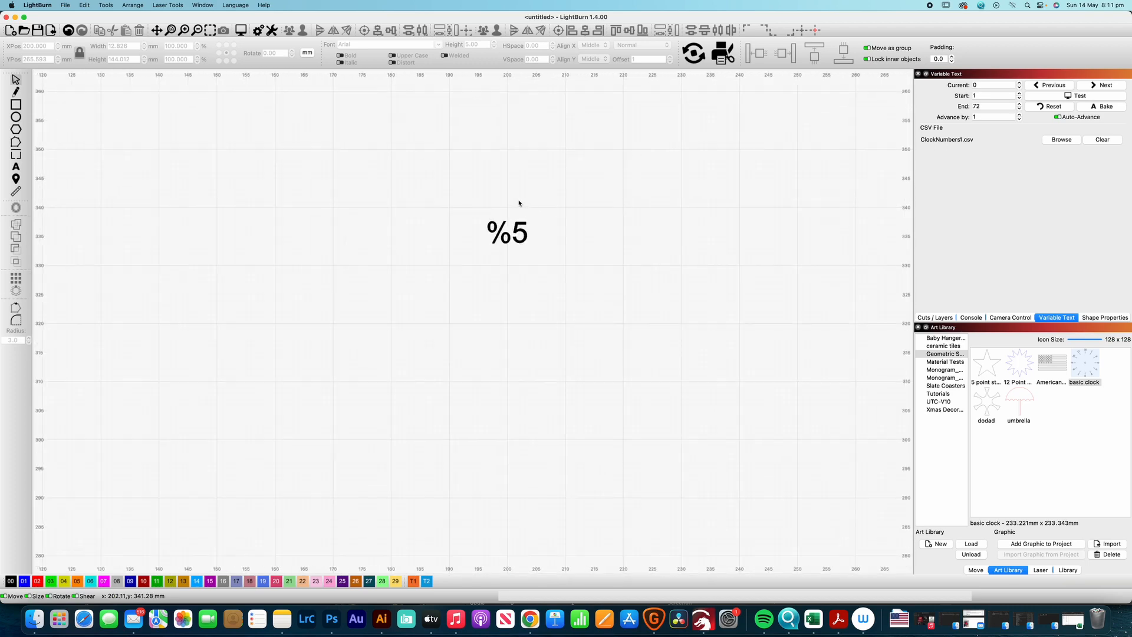
click(16, 104)
drag(503, 263, 506, 305)
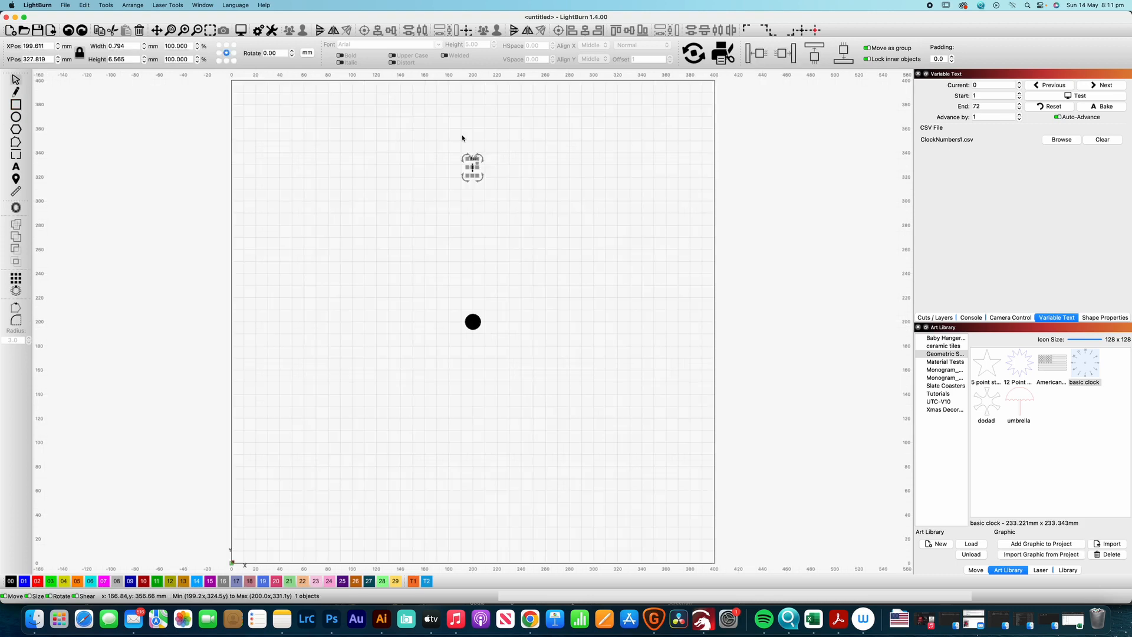
click(457, 139)
drag(448, 138, 507, 343)
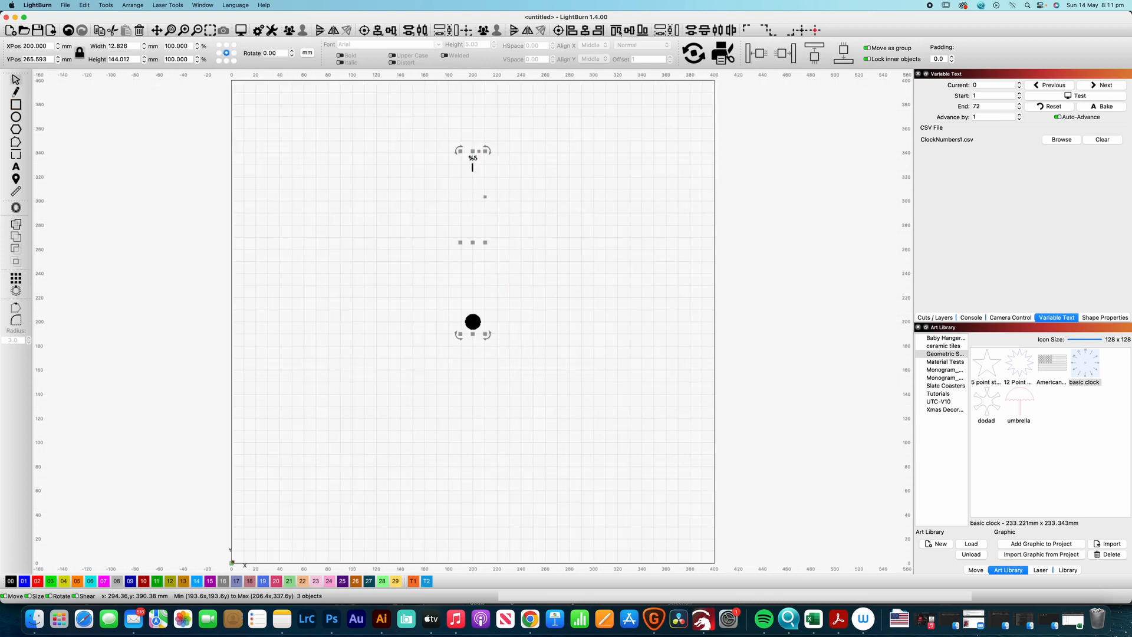
click(586, 32)
Set the %5 text's variable type to Merge/CSV.
click(473, 158)
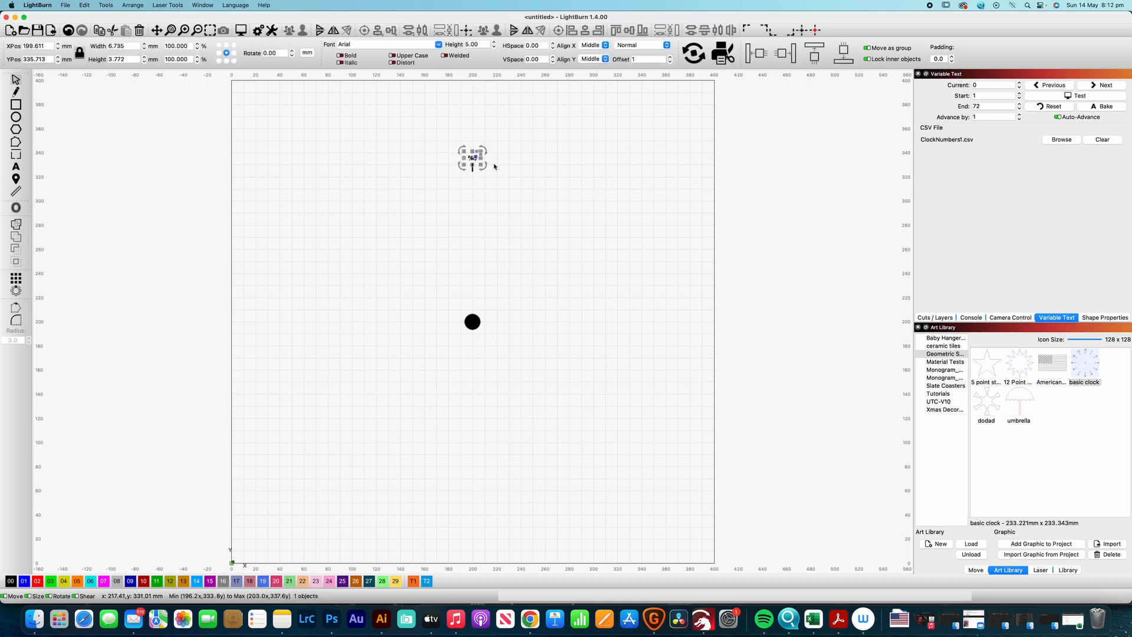
click(652, 45)
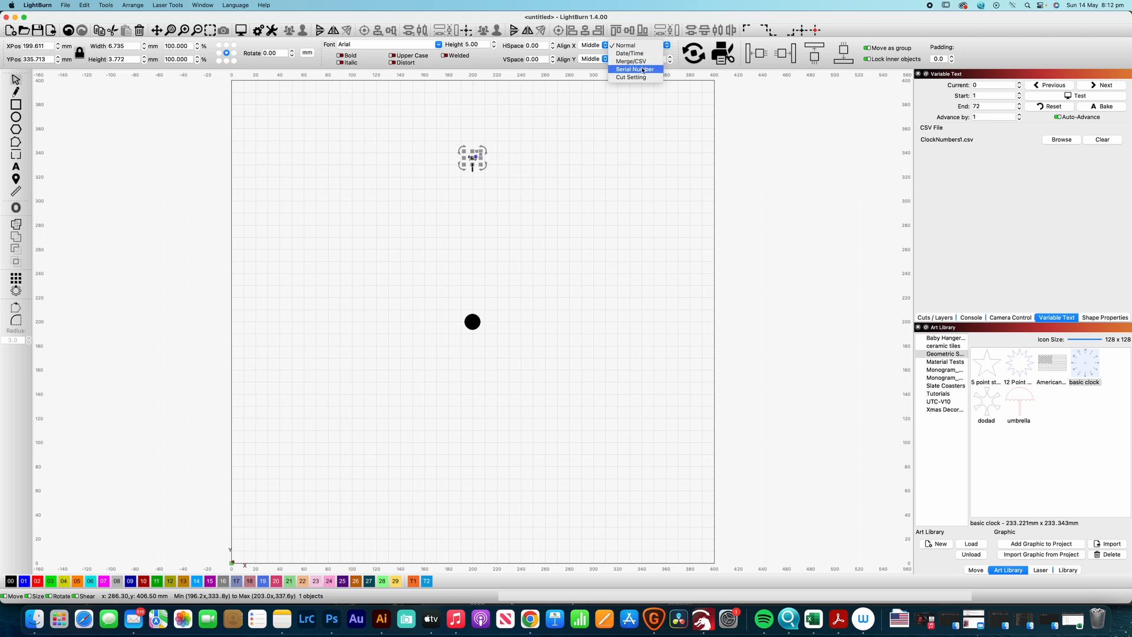
click(631, 62)
click(566, 178)
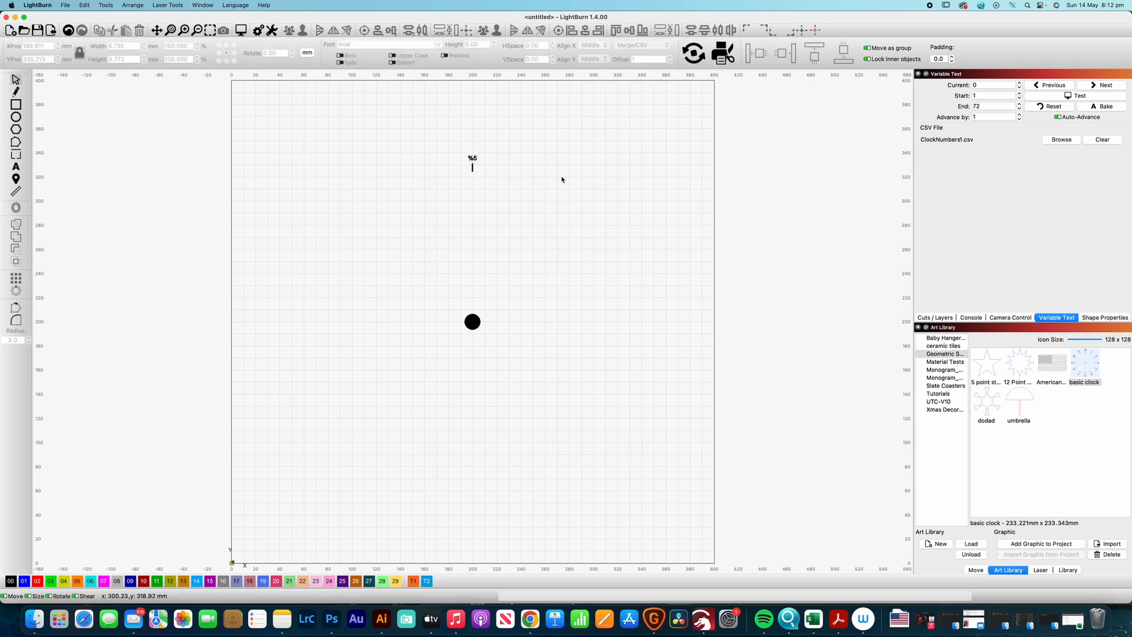
Create a circular array of 72 copies of the %5 text and its tick around the central circle, with variable text auto-incrementing by 1.
drag(435, 130, 487, 240)
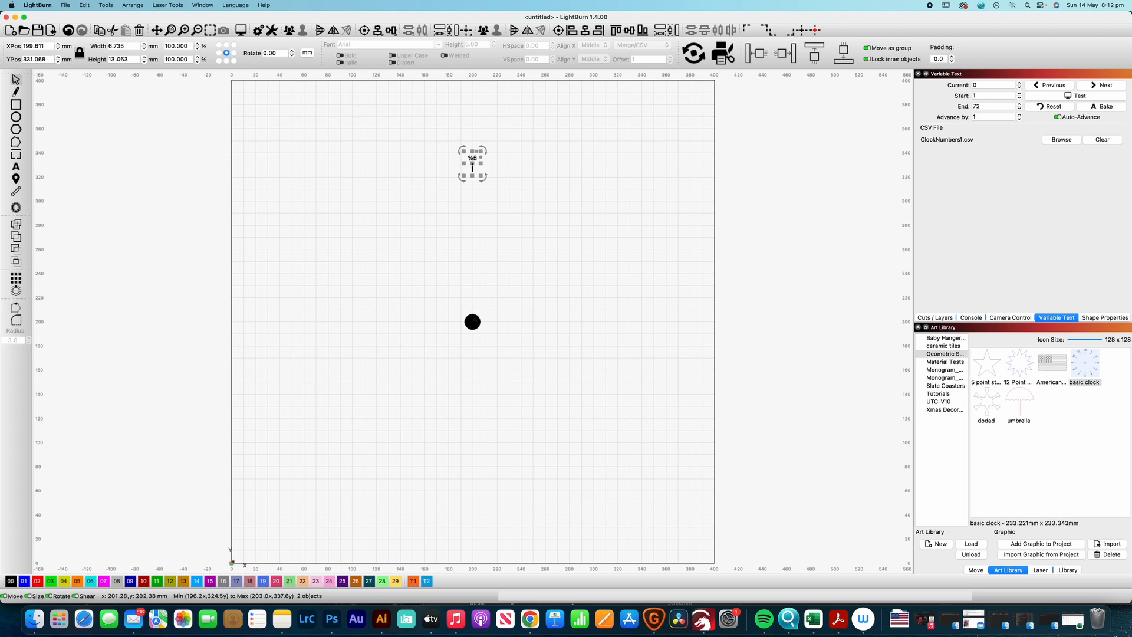
shift+click(473, 318)
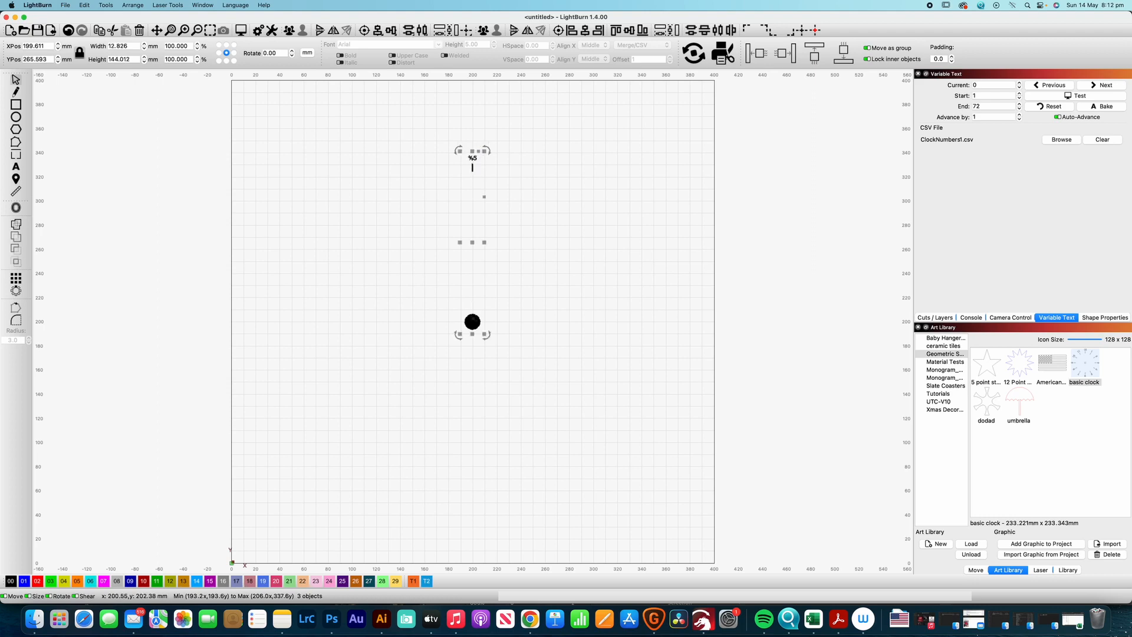
click(16, 291)
drag(596, 255, 824, 252)
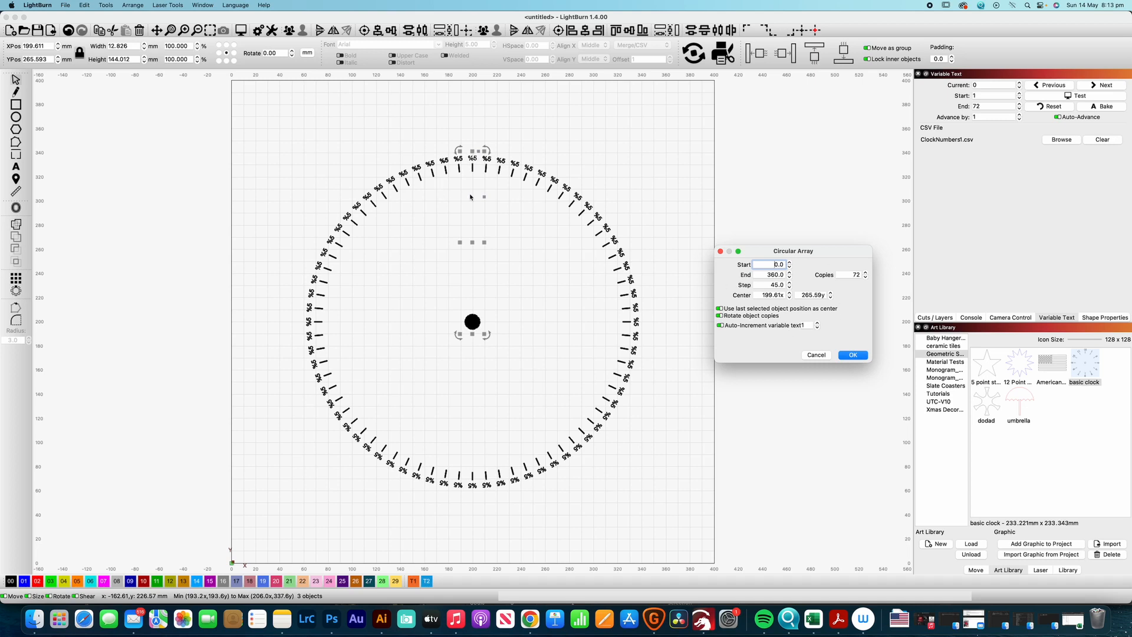
click(853, 354)
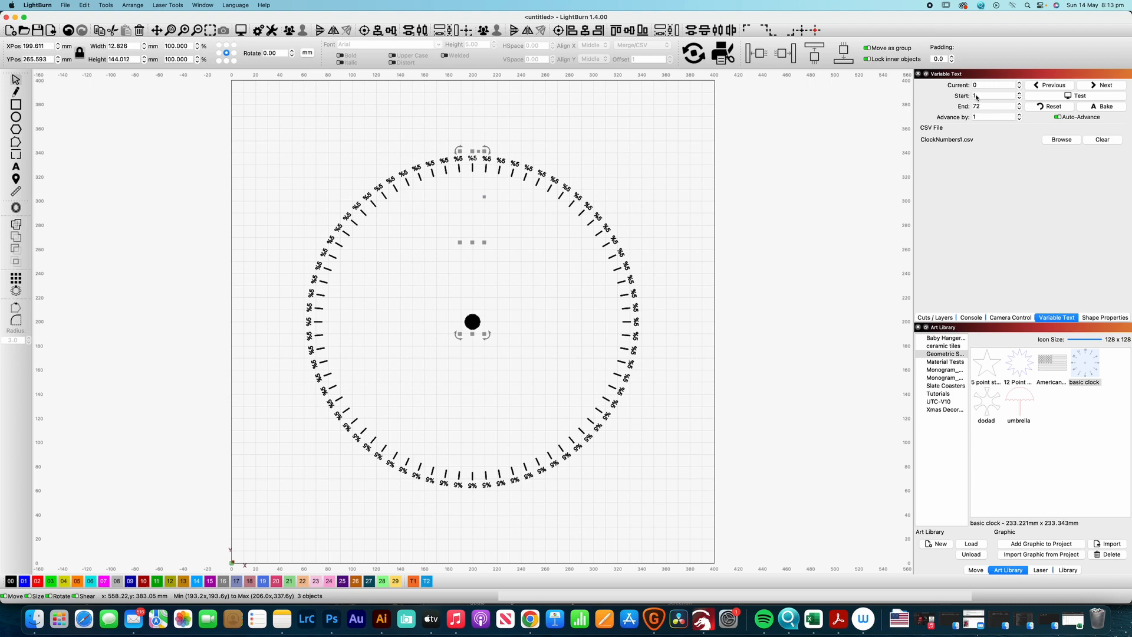
Bake the arrayed %5 variable text into fixed numbers from the ClockNumbers1.csv file.
click(1056, 98)
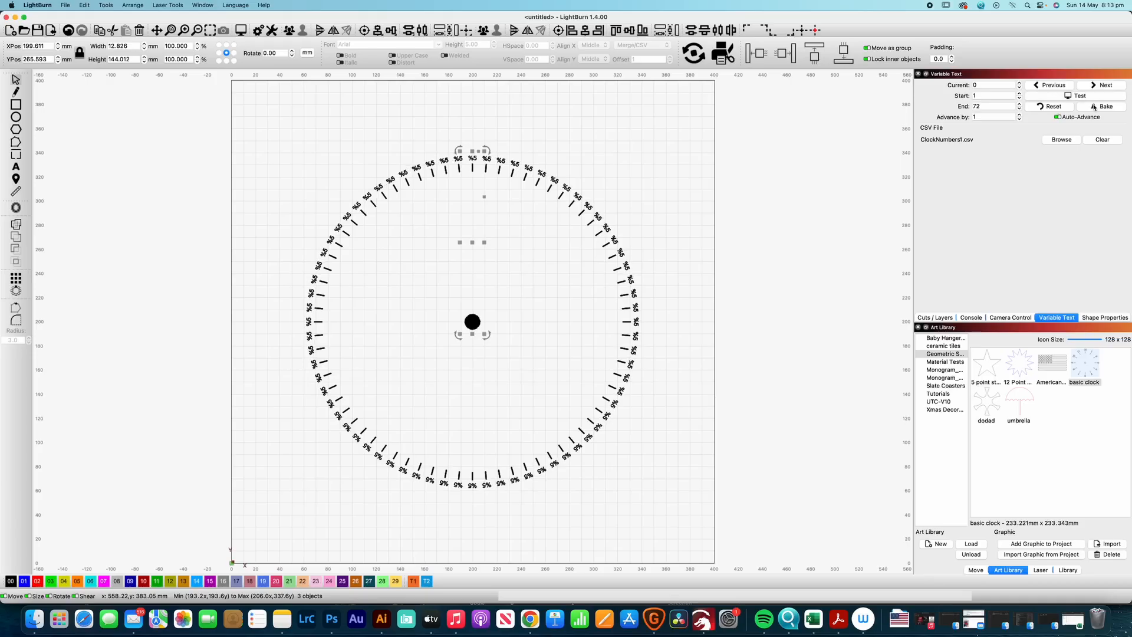
click(1094, 107)
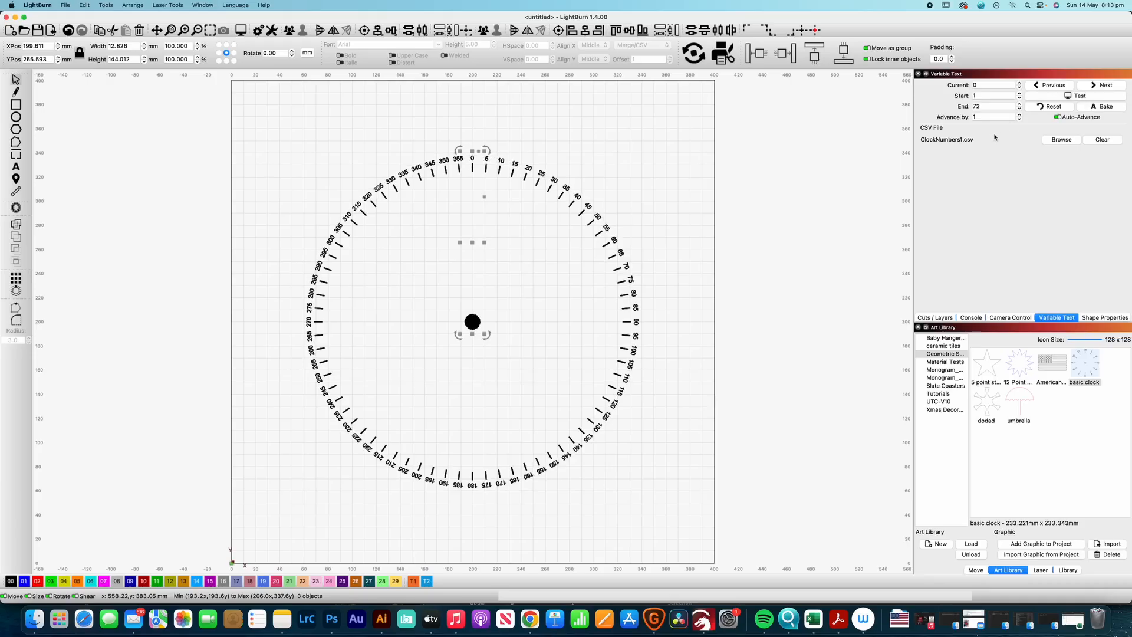
click(684, 161)
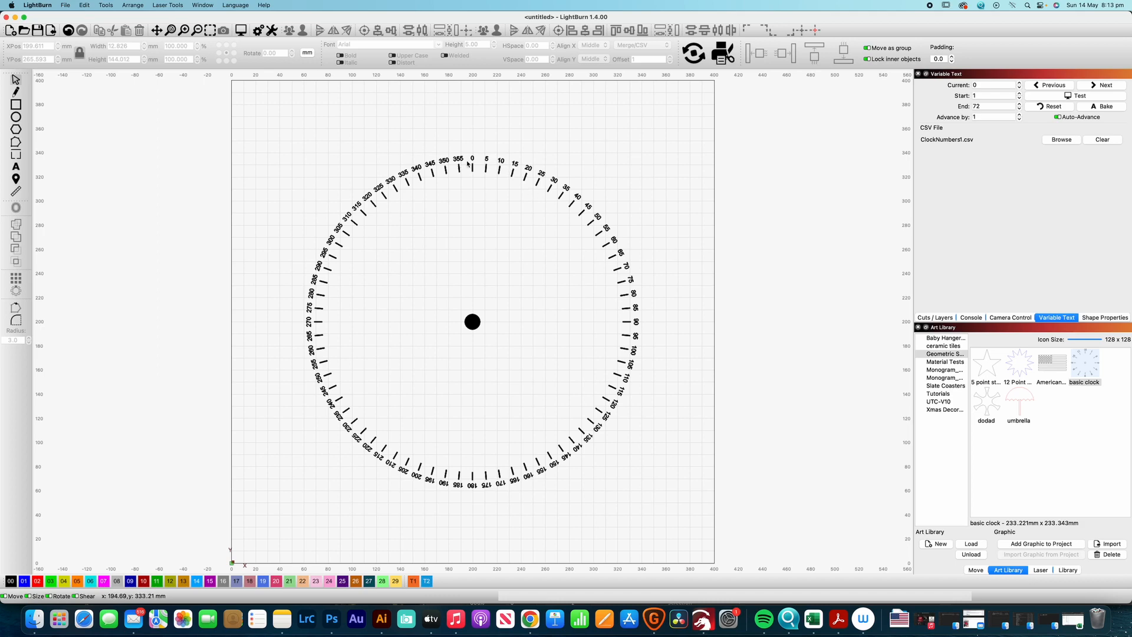
Draw a small tick rectangle just below the long tick of the 0 mark and narrow it to about 0.36 by 2.9 mm.
scroll(466, 161, up, 2)
scroll(462, 156, up, 2)
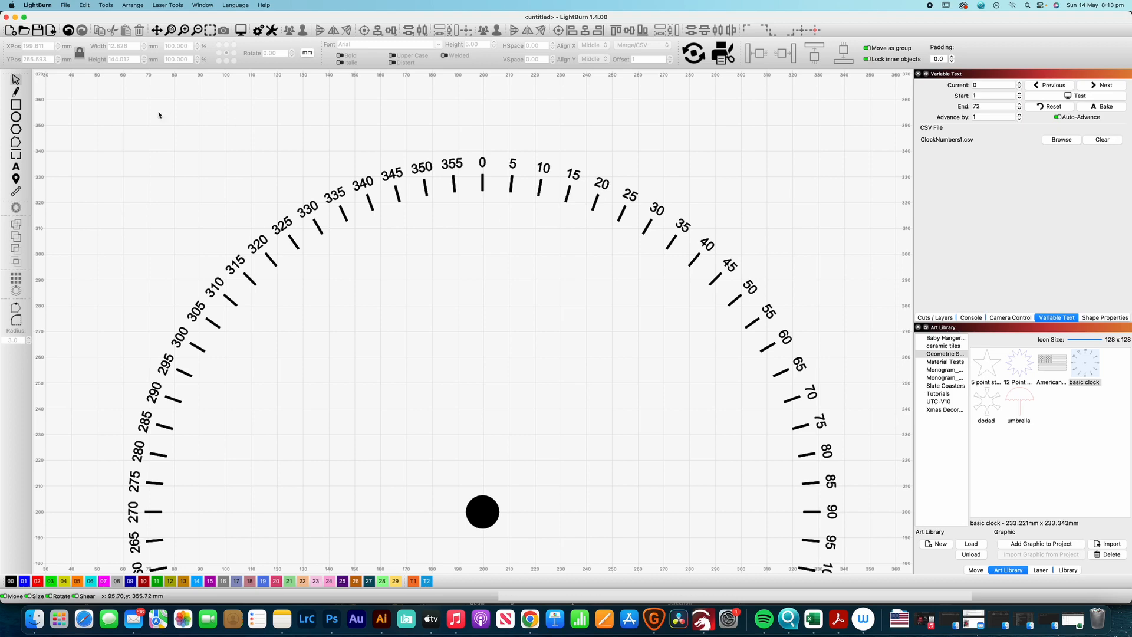
click(16, 104)
drag(482, 198, 483, 204)
scroll(483, 203, up, 5)
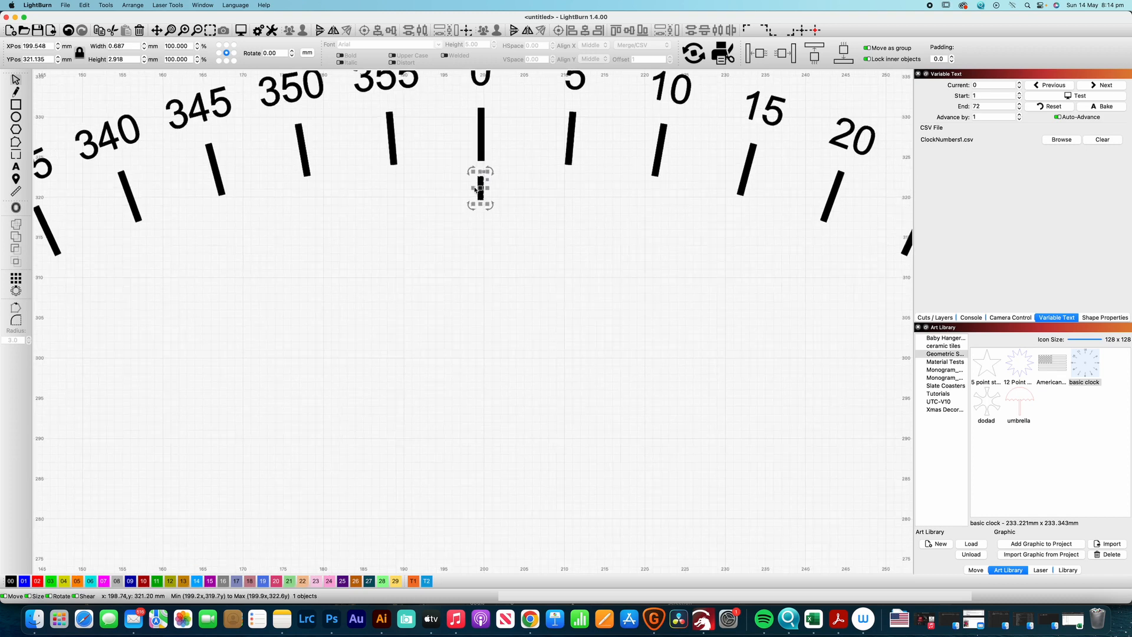
drag(474, 190, 477, 191)
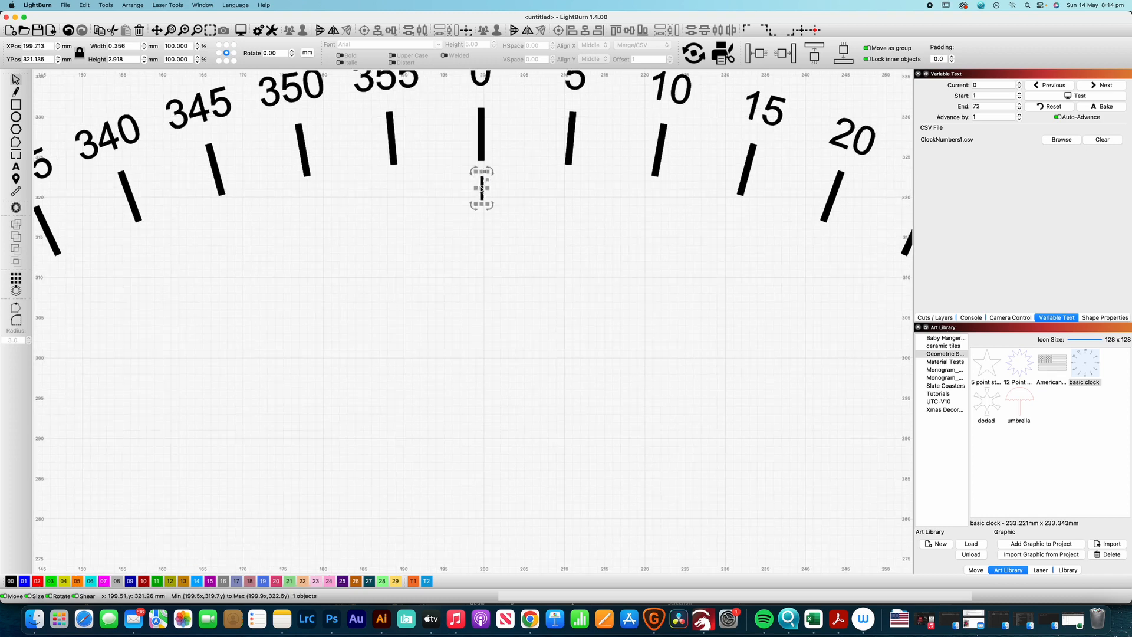
Create a circular array of 360 copies of the small tick around the central circle.
scroll(504, 218, down, 6)
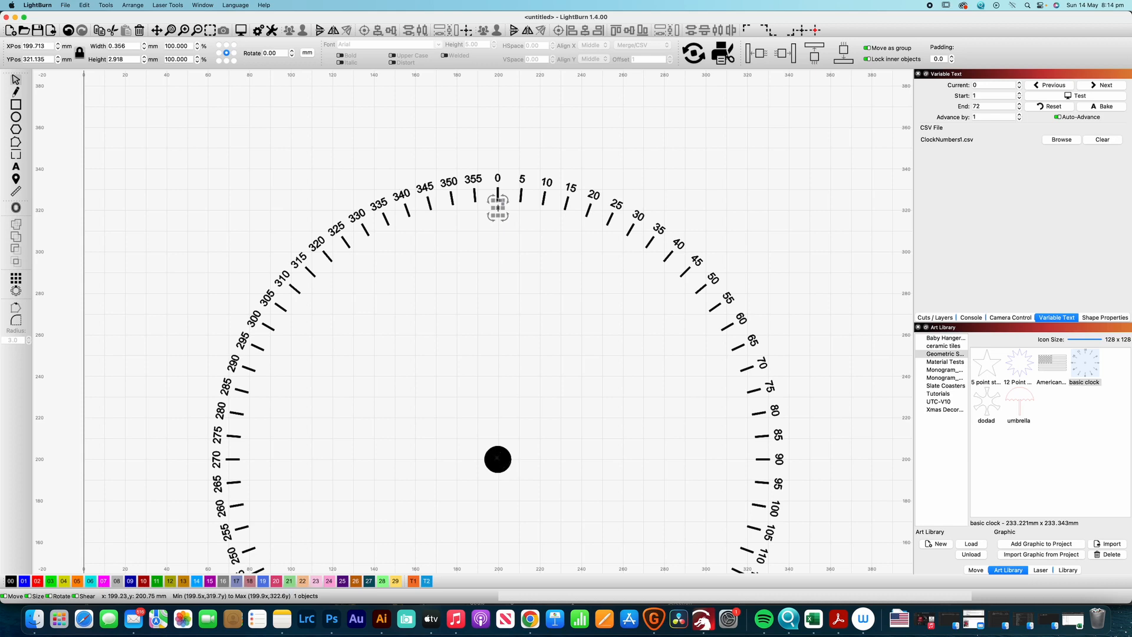
shift+click(498, 459)
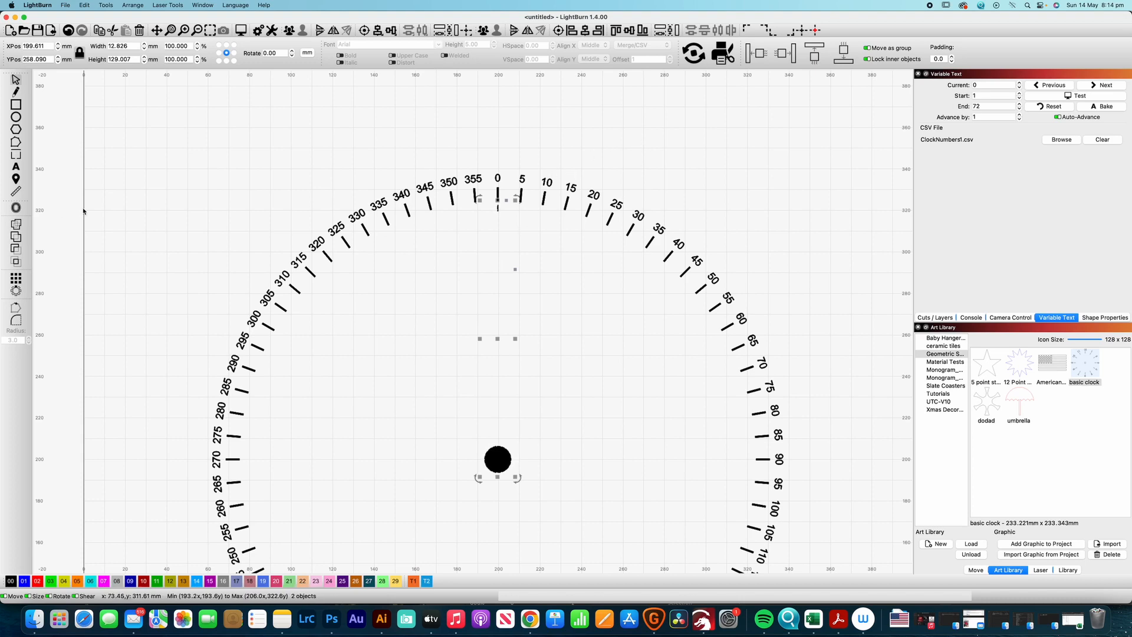
click(16, 291)
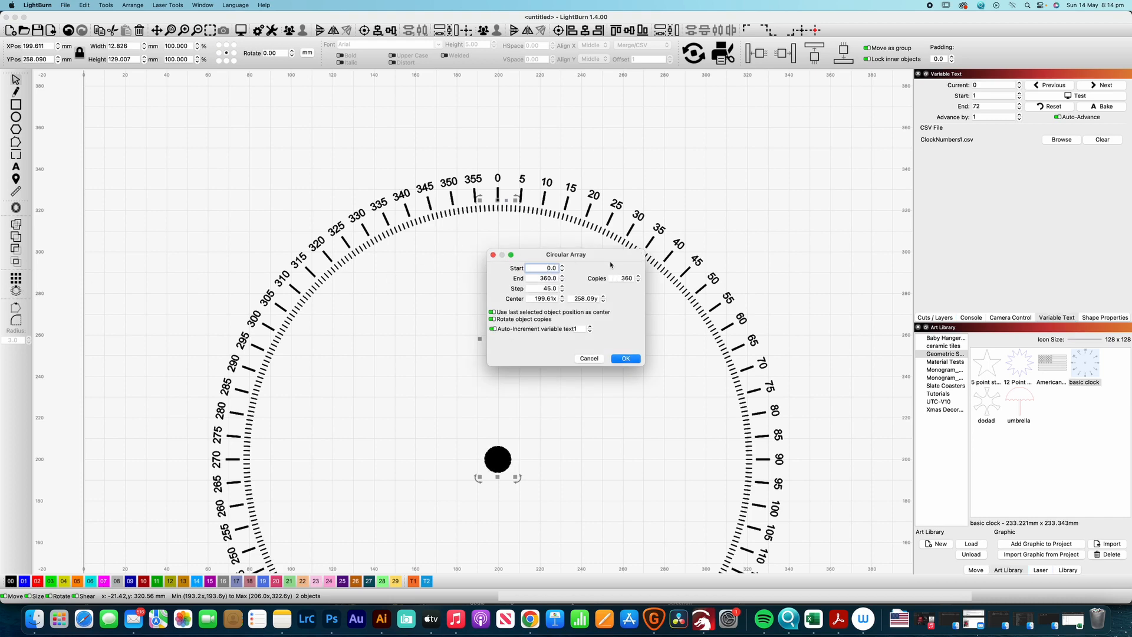
drag(578, 258, 814, 128)
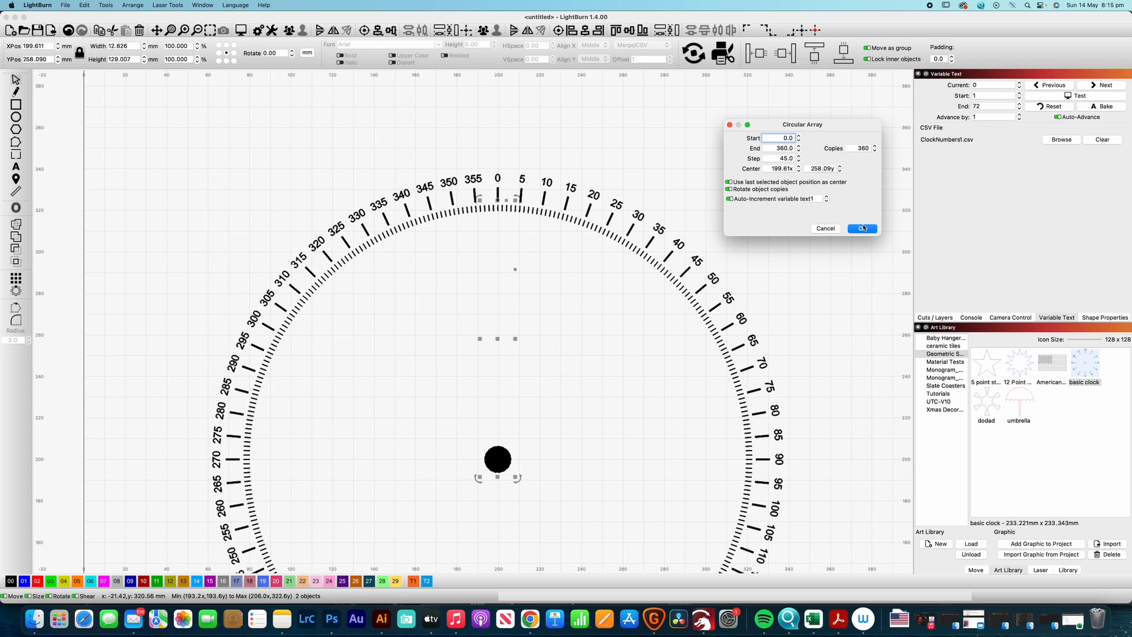
click(862, 229)
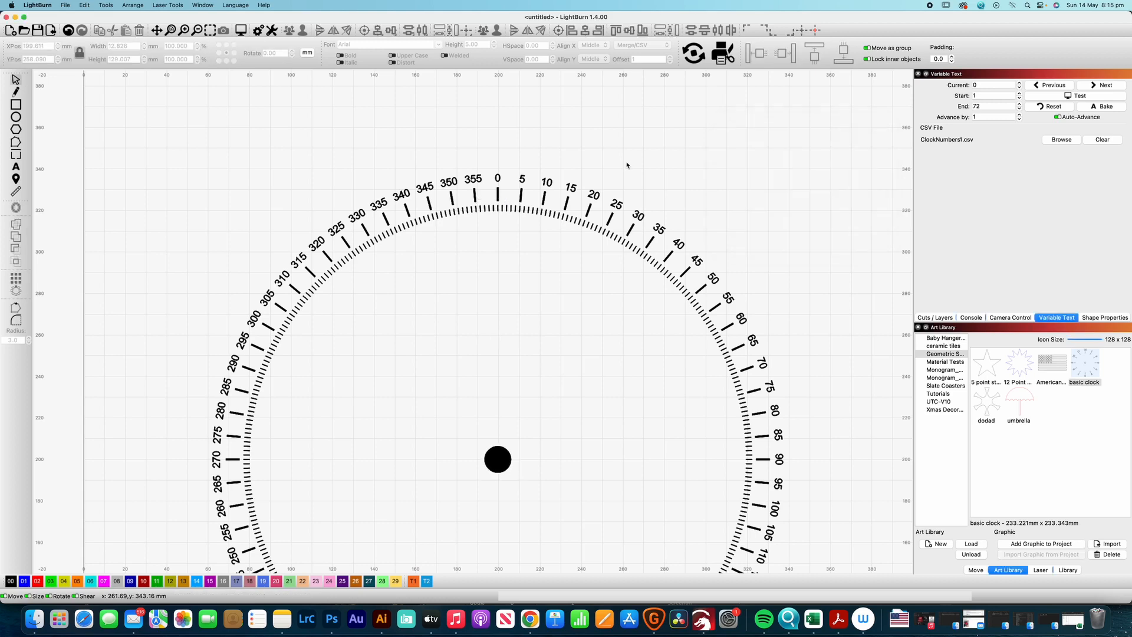
Delete the whole dial design to clear the workspace.
key(super+0)
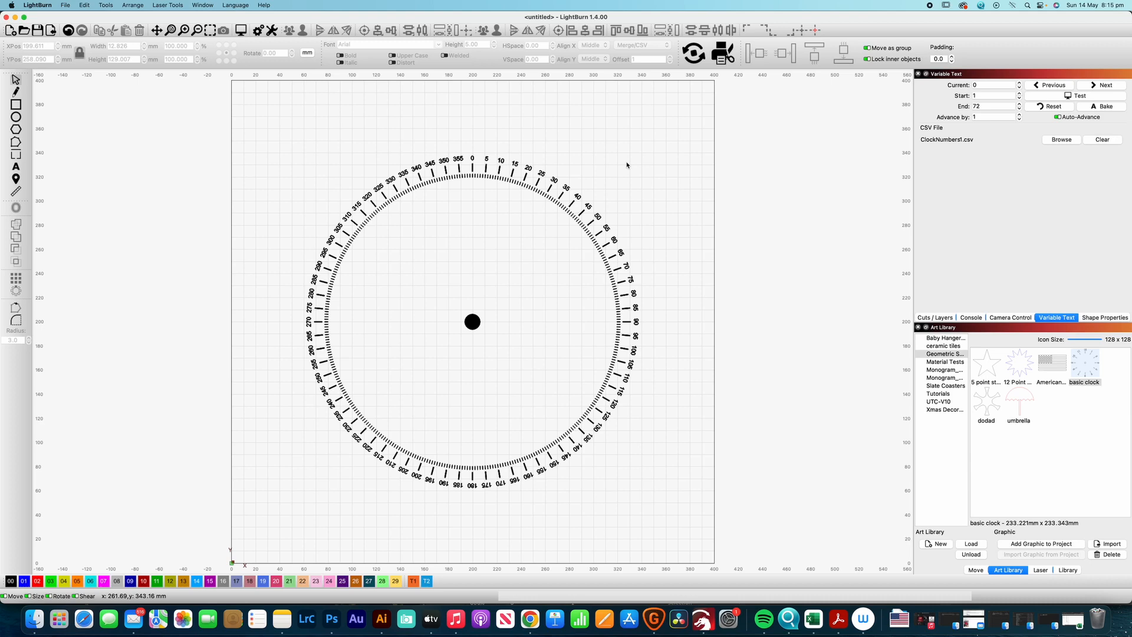
key(super+a)
key(Delete)
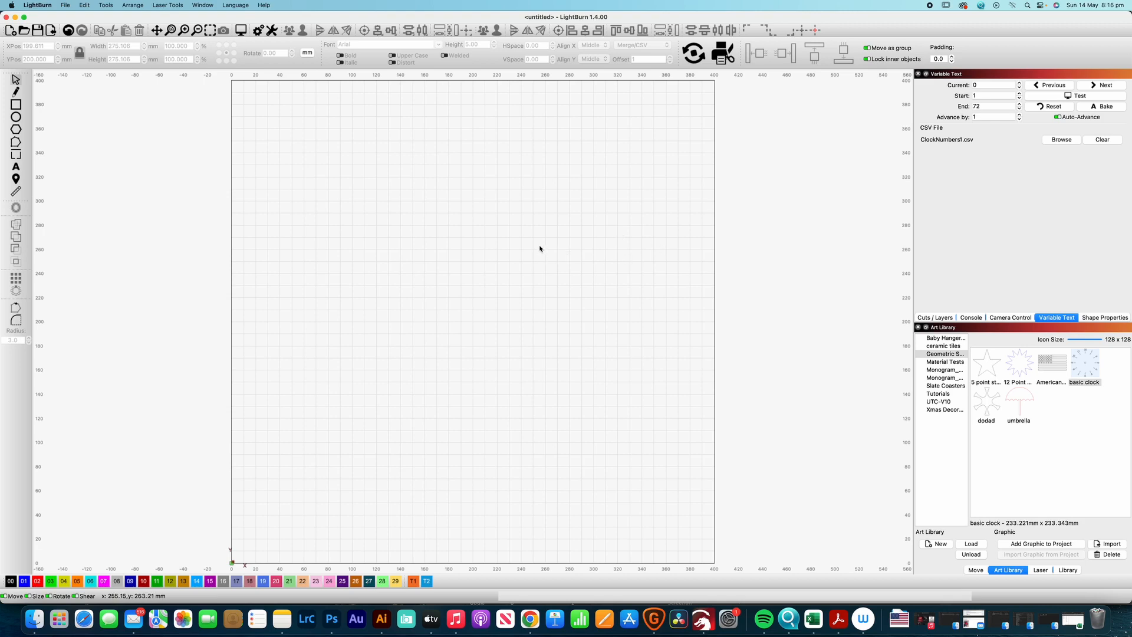
Draw a square of about 61.6 mm in the upper-left area of the workspace and assign it to layer 02.
key(r)
drag(340, 192, 413, 269)
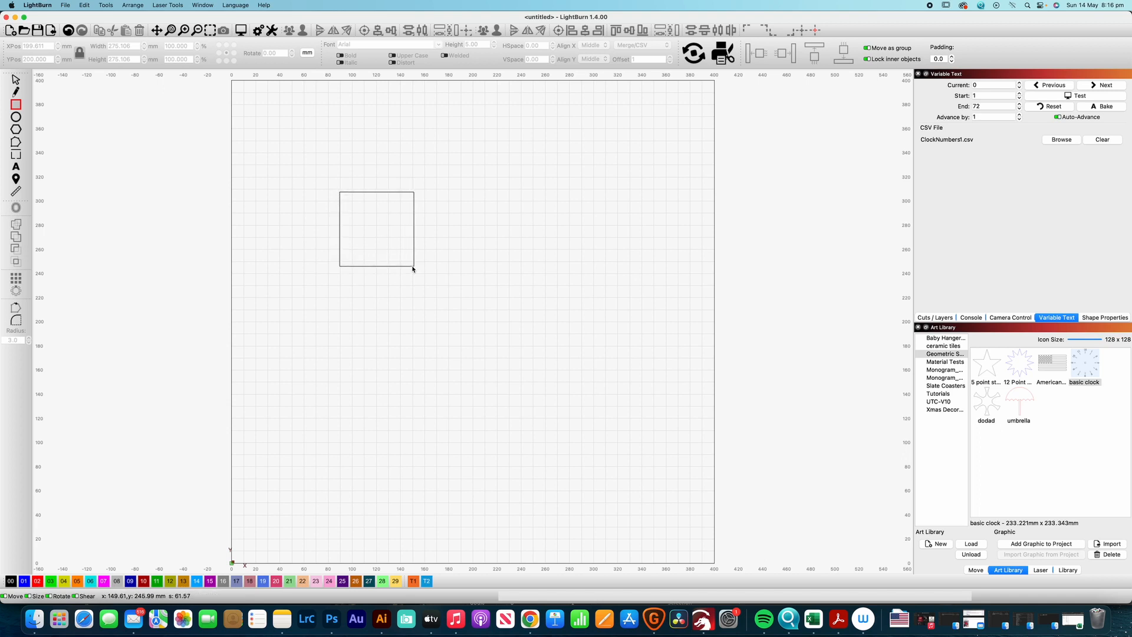
drag(413, 269, 414, 267)
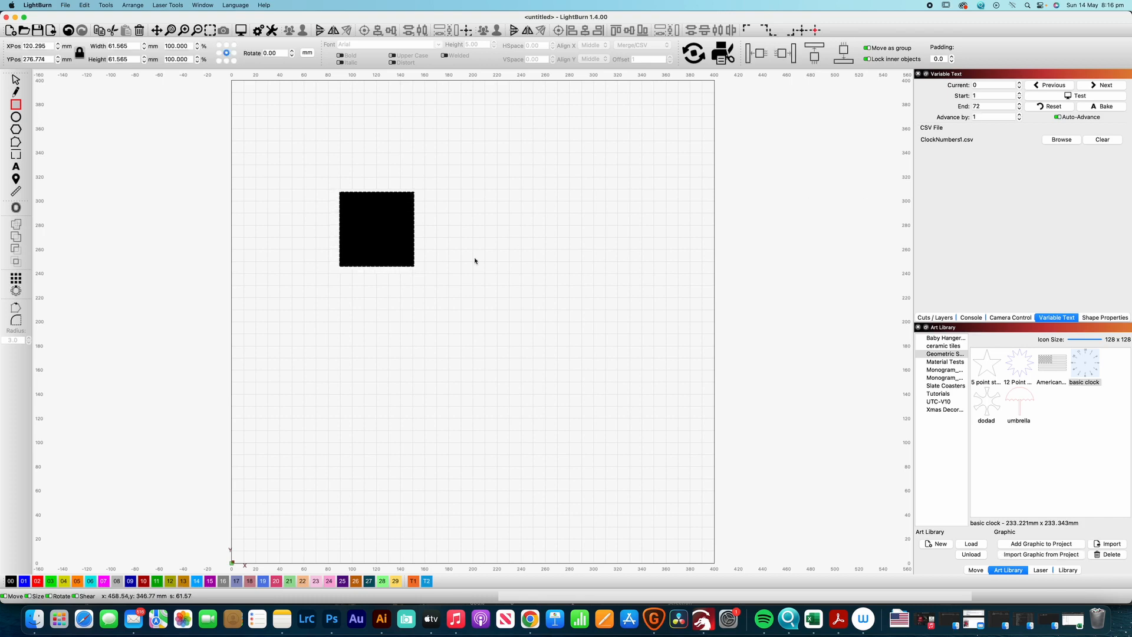
click(37, 581)
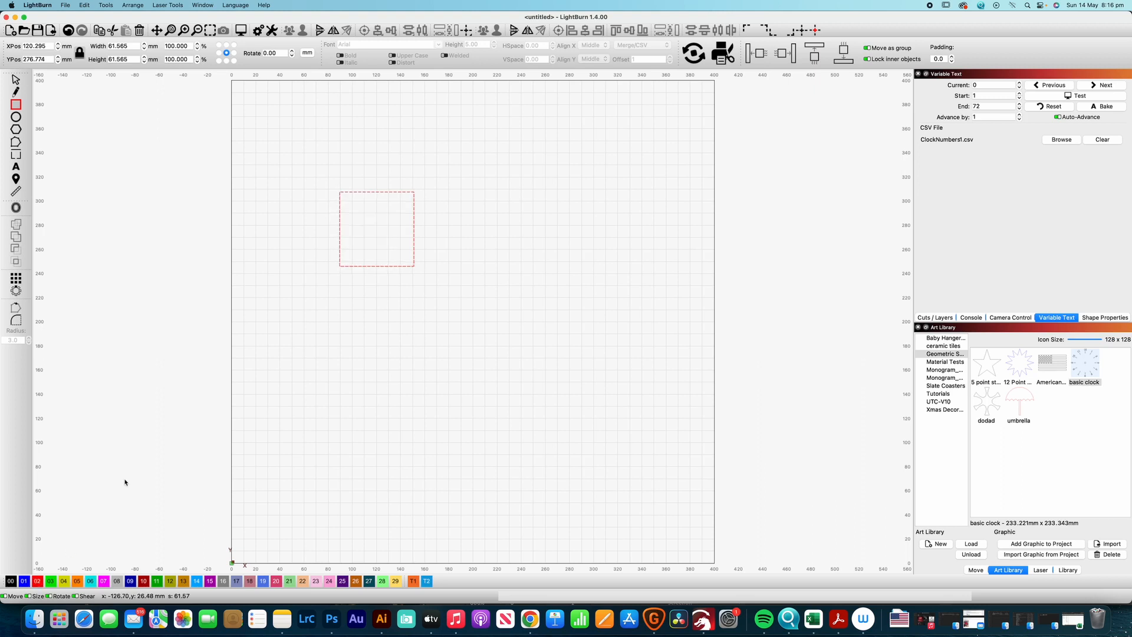
click(311, 216)
Add the text %3 in Arial to the right of the square.
click(814, 619)
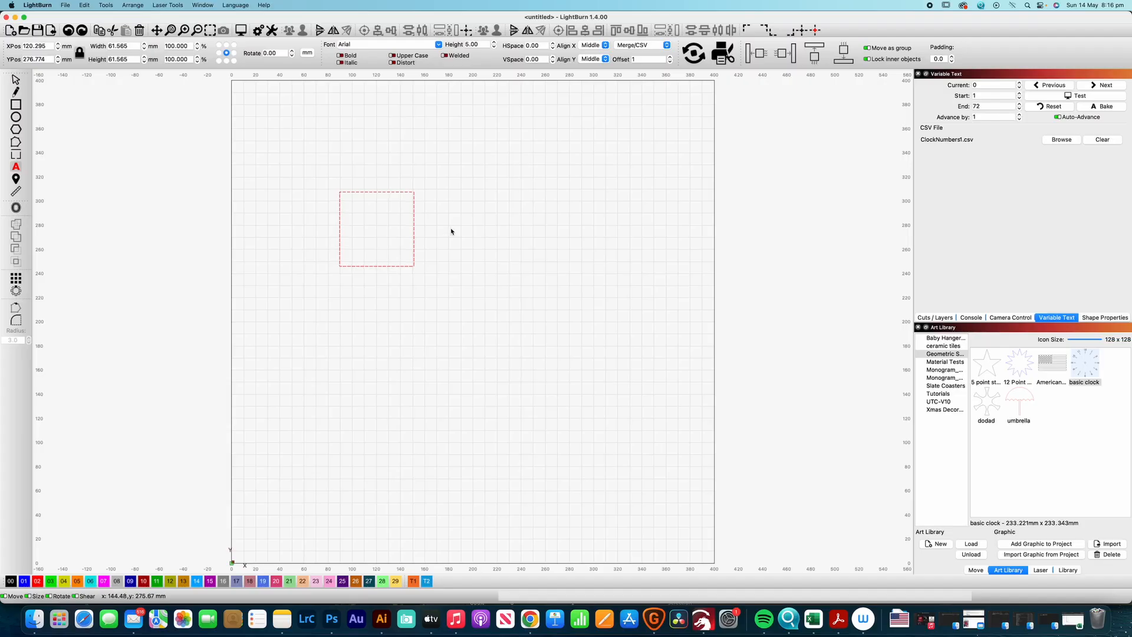
click(485, 223)
text(%3)
click(484, 225)
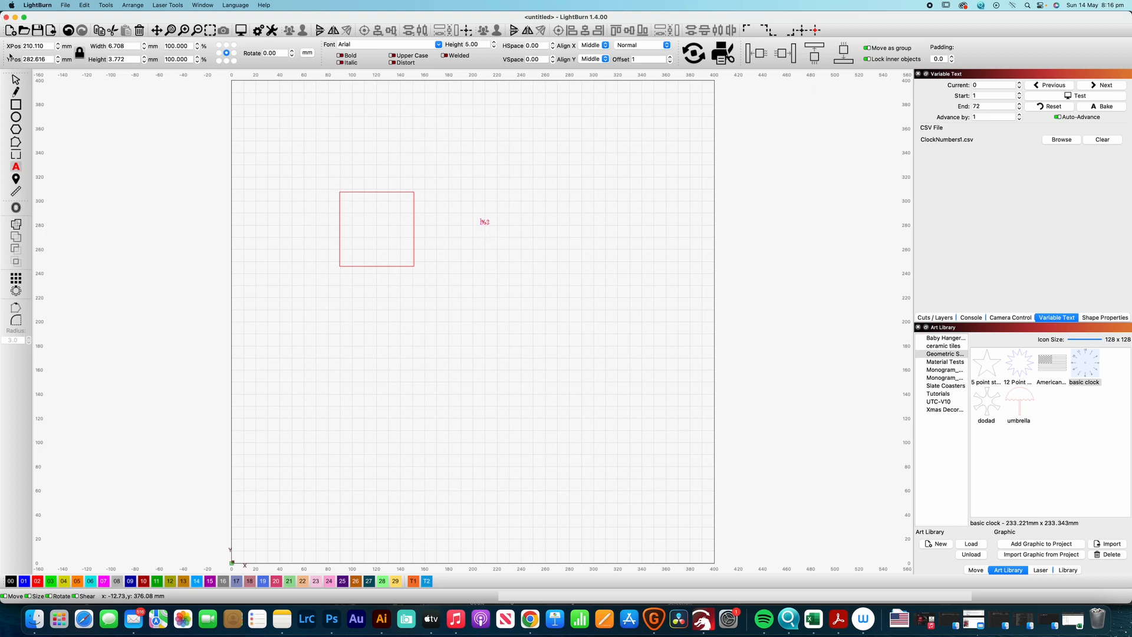
click(15, 79)
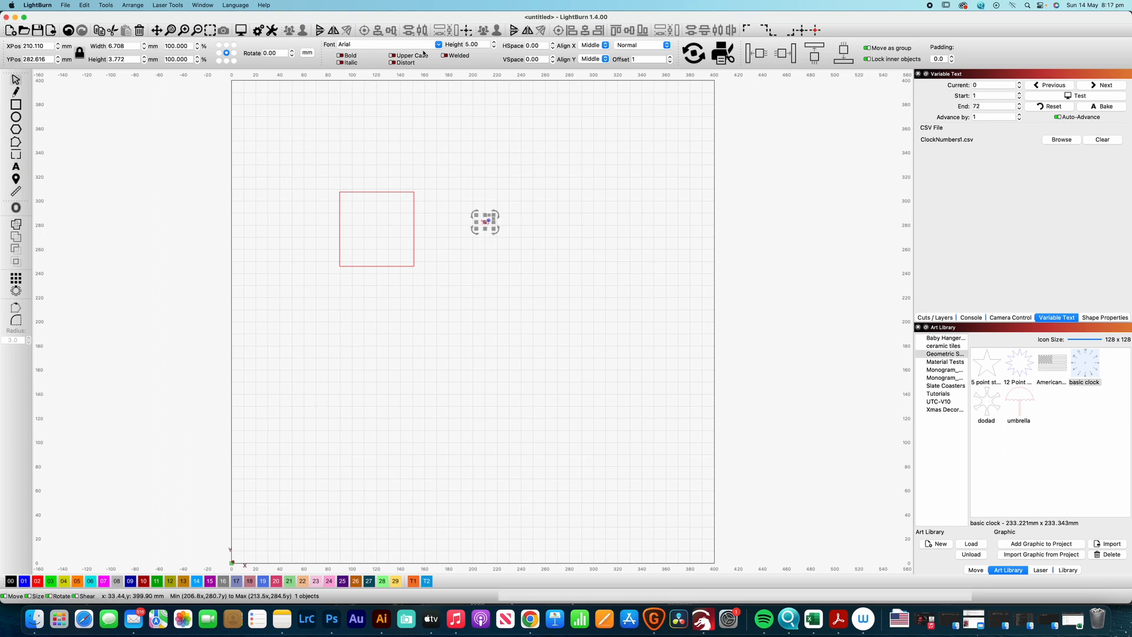
Set the %3 text's height to 15 mm on layer 00 and move it into the upper part of the square.
click(494, 43)
click(494, 43)
click(11, 581)
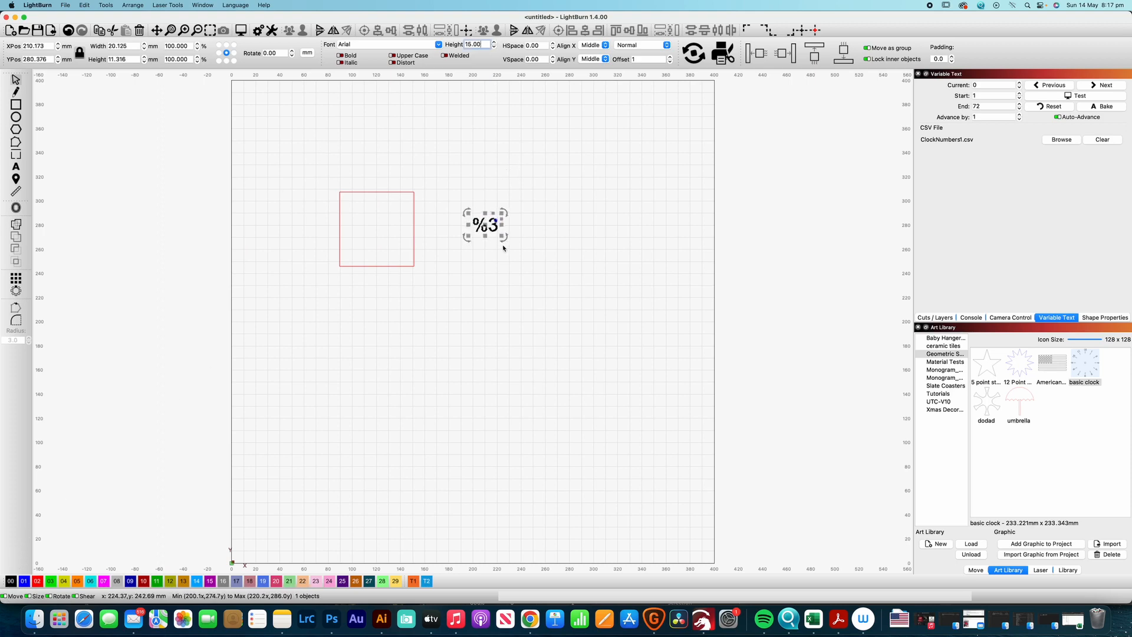
drag(484, 226, 375, 217)
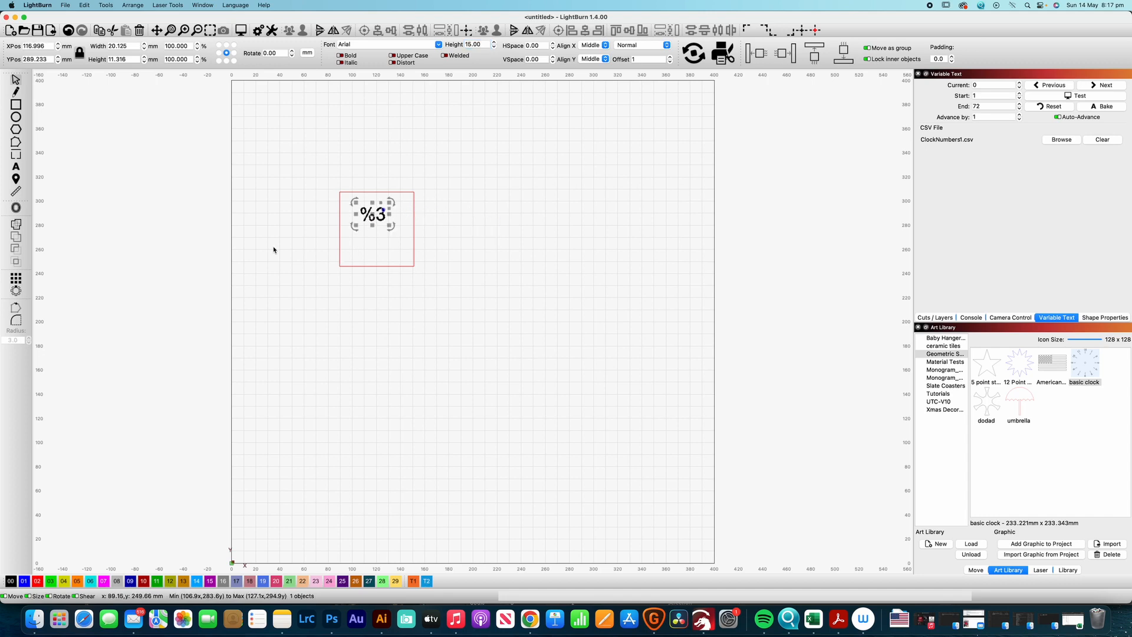
Add the text %4 in Arial with a height of 7.5 mm in the lower part of the square.
click(20, 168)
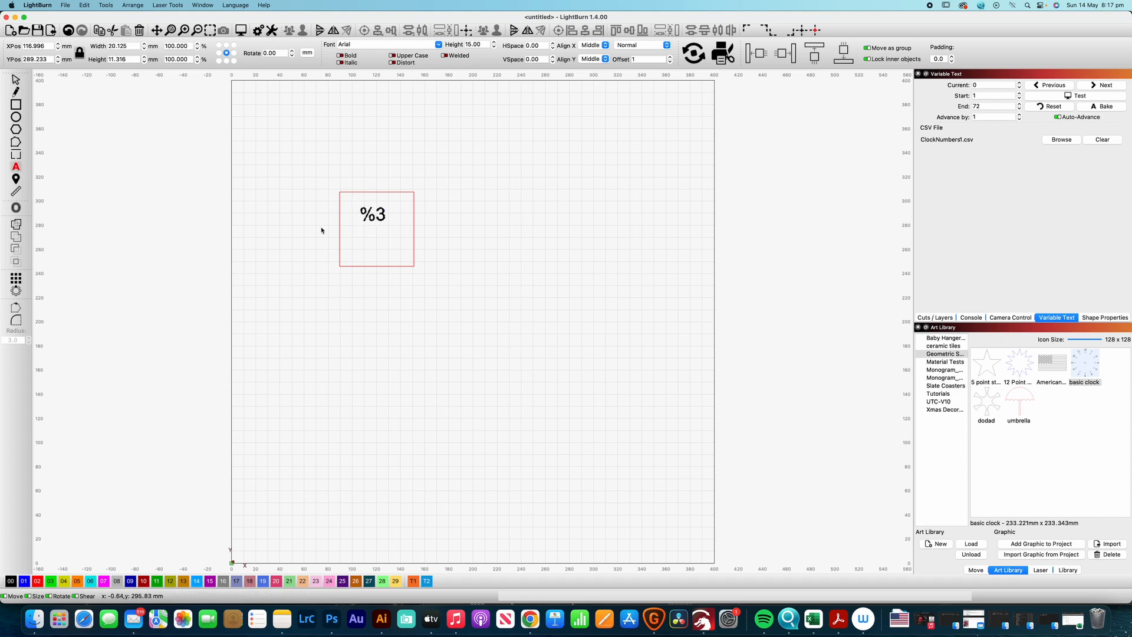
click(367, 249)
text(%4)
click(16, 79)
click(495, 48)
click(494, 47)
click(494, 48)
click(494, 48)
click(494, 48)
click(494, 48)
click(494, 48)
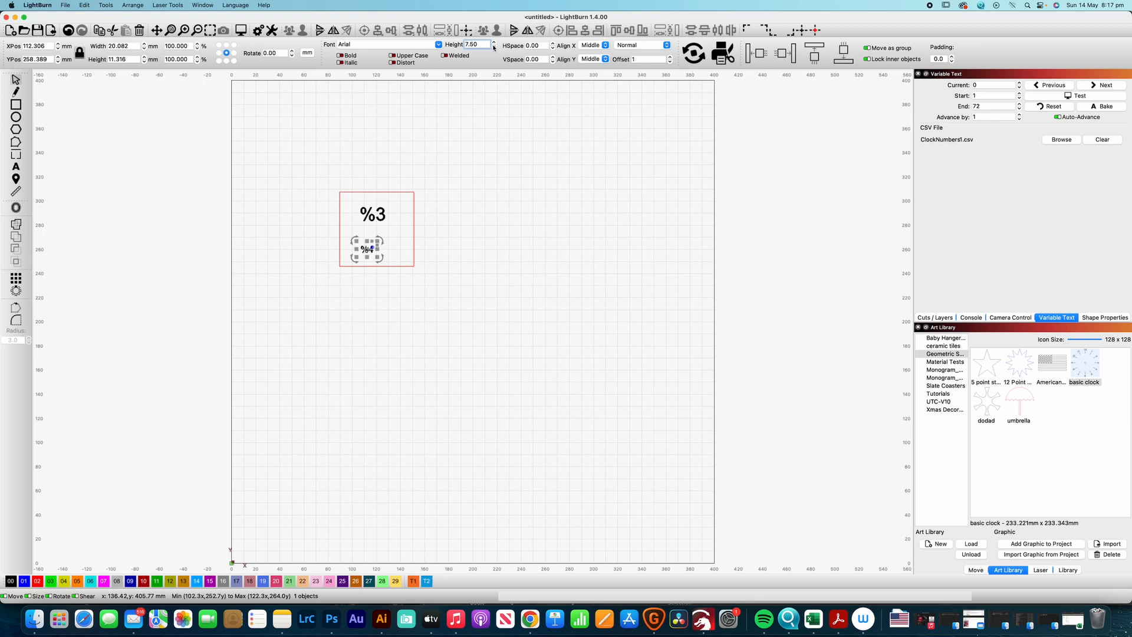
click(484, 105)
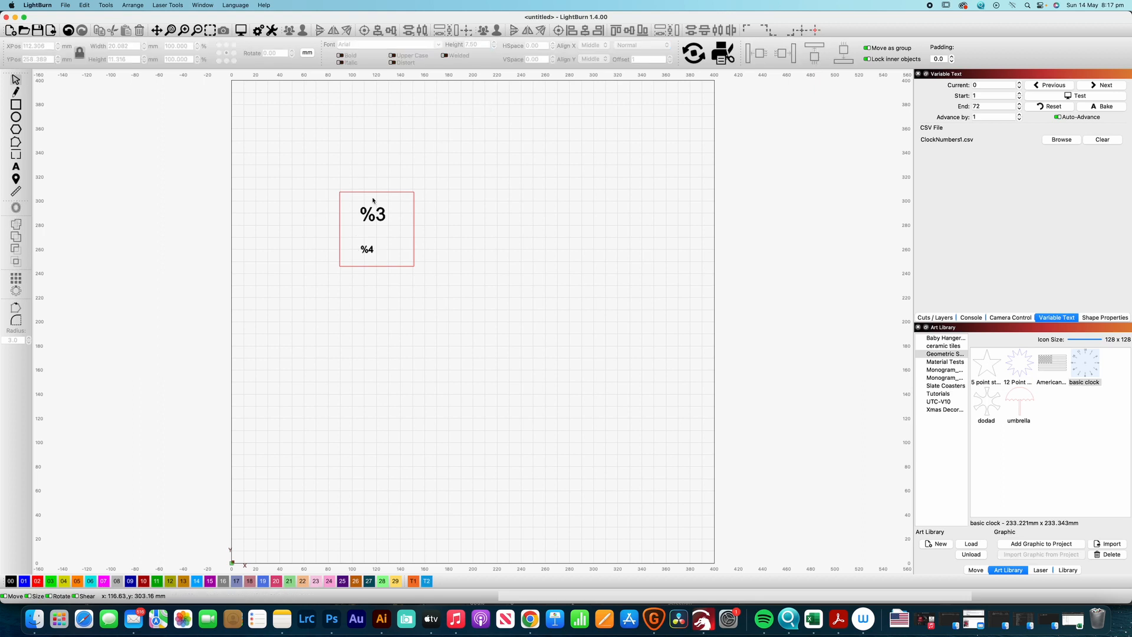
Set the %3 text's height to 17.5 mm and centre both texts and the square horizontally on each other.
click(378, 216)
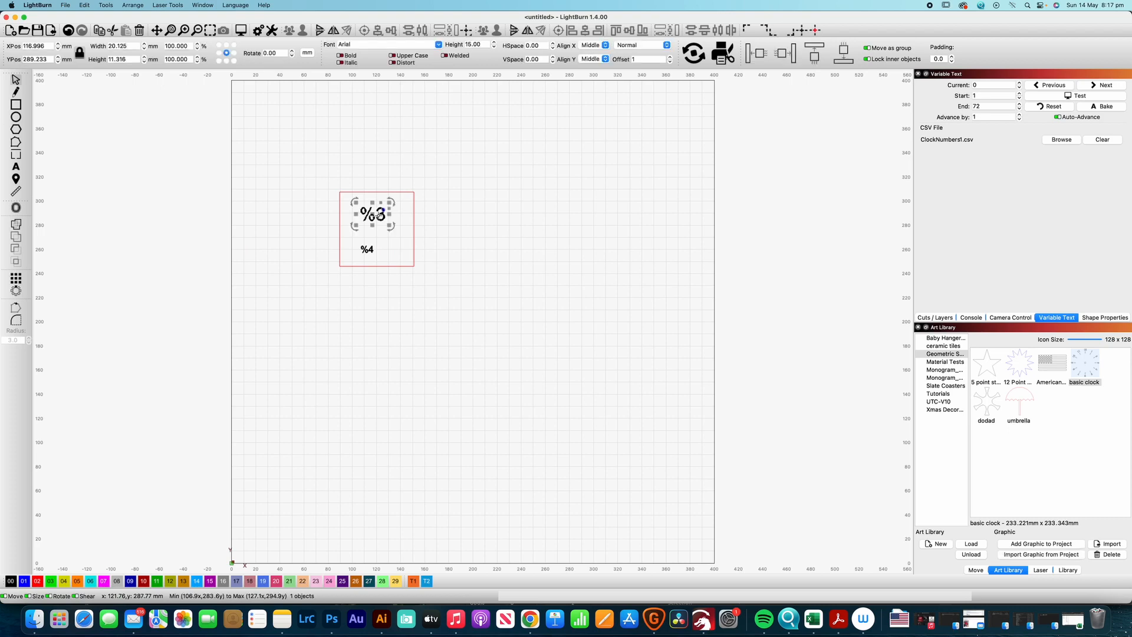
click(495, 43)
click(507, 132)
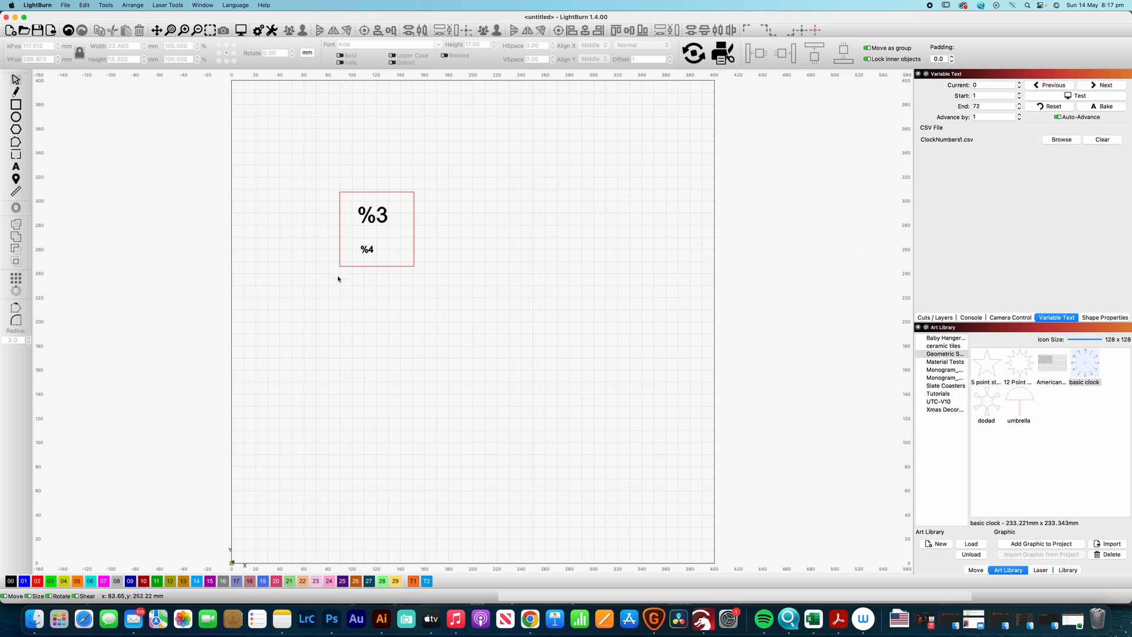
drag(399, 278, 316, 148)
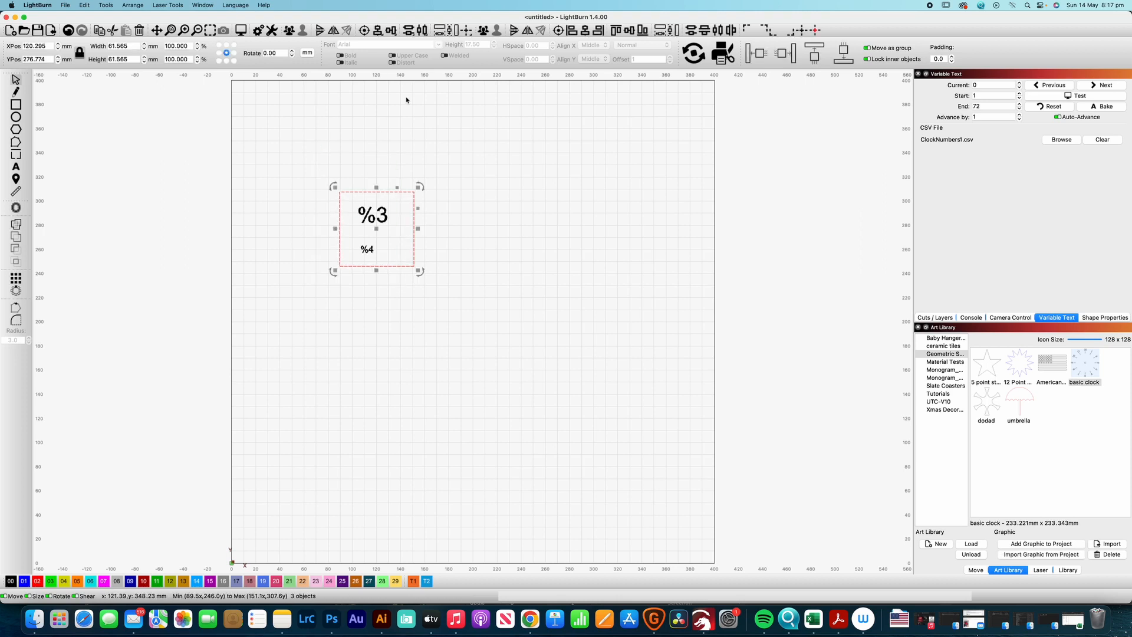
click(585, 31)
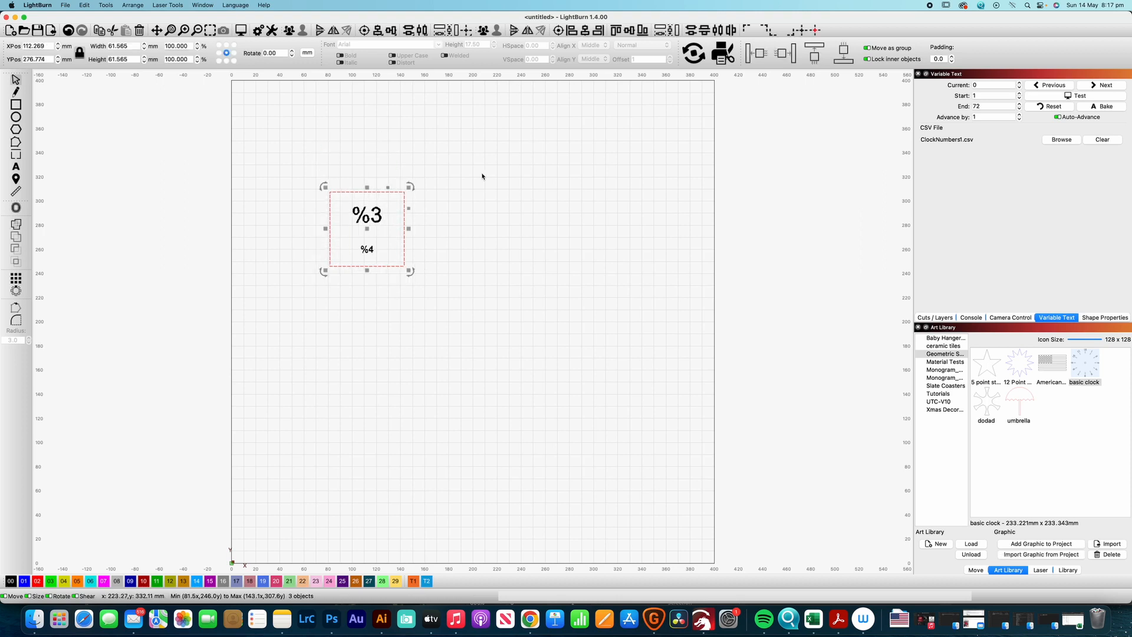
Set both the %3 and %4 texts in the square to the Merge/CSV variable text type.
click(374, 221)
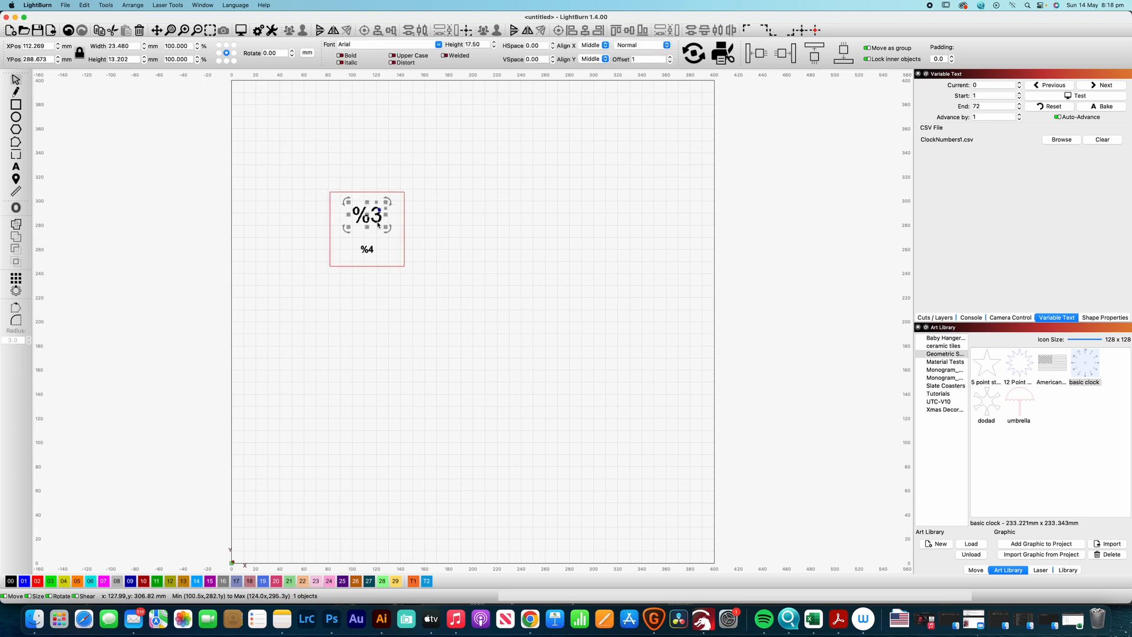
click(627, 47)
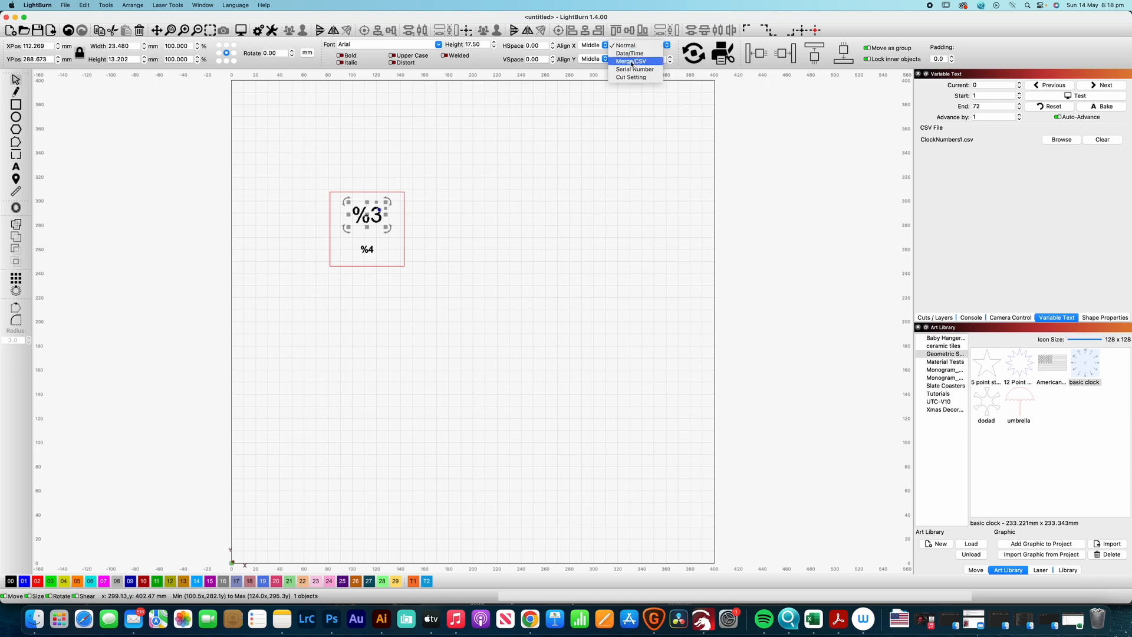
click(631, 62)
click(369, 249)
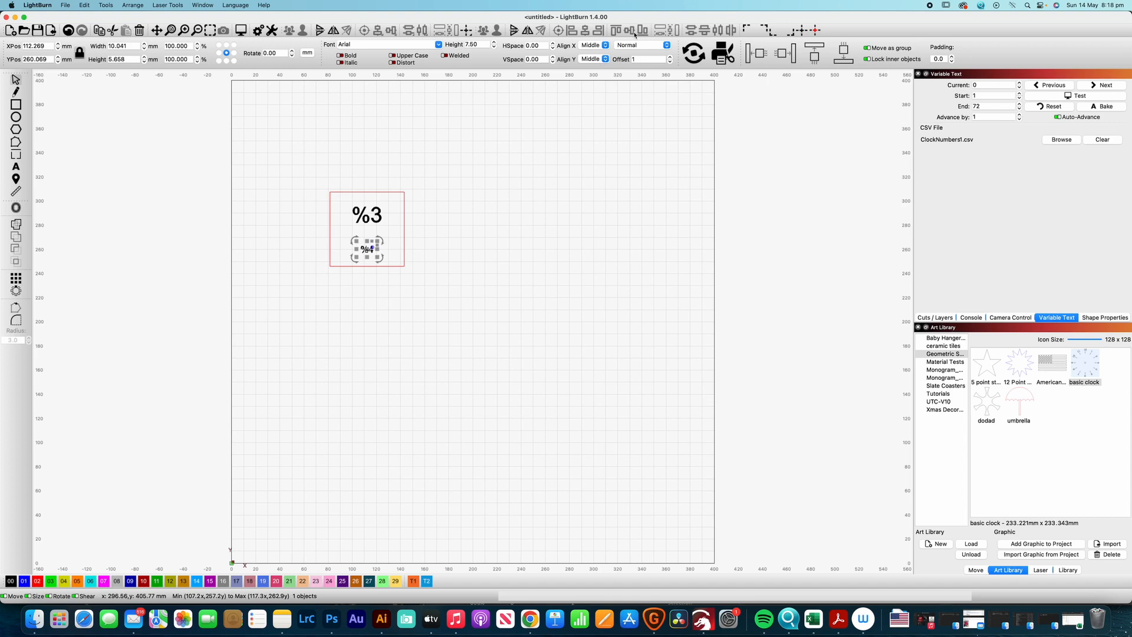
click(631, 47)
click(632, 69)
Move the square with both texts to about X 76 mm, Y 282 mm.
scroll(397, 283, down, 1)
drag(387, 294, 253, 166)
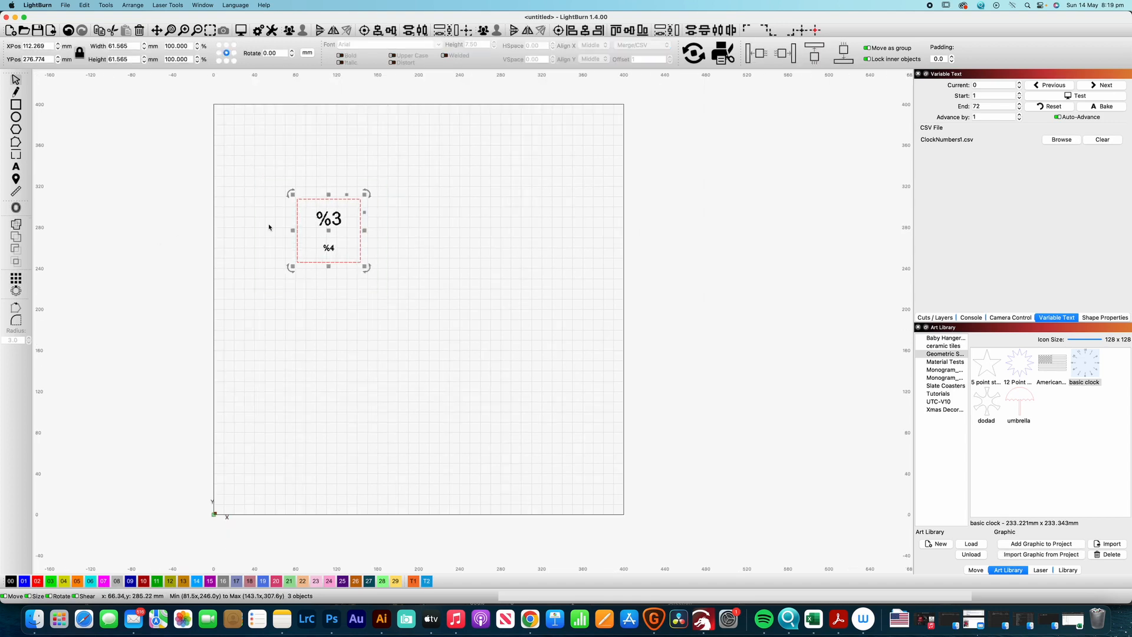
drag(330, 233, 295, 231)
scroll(74, 282, up, 2)
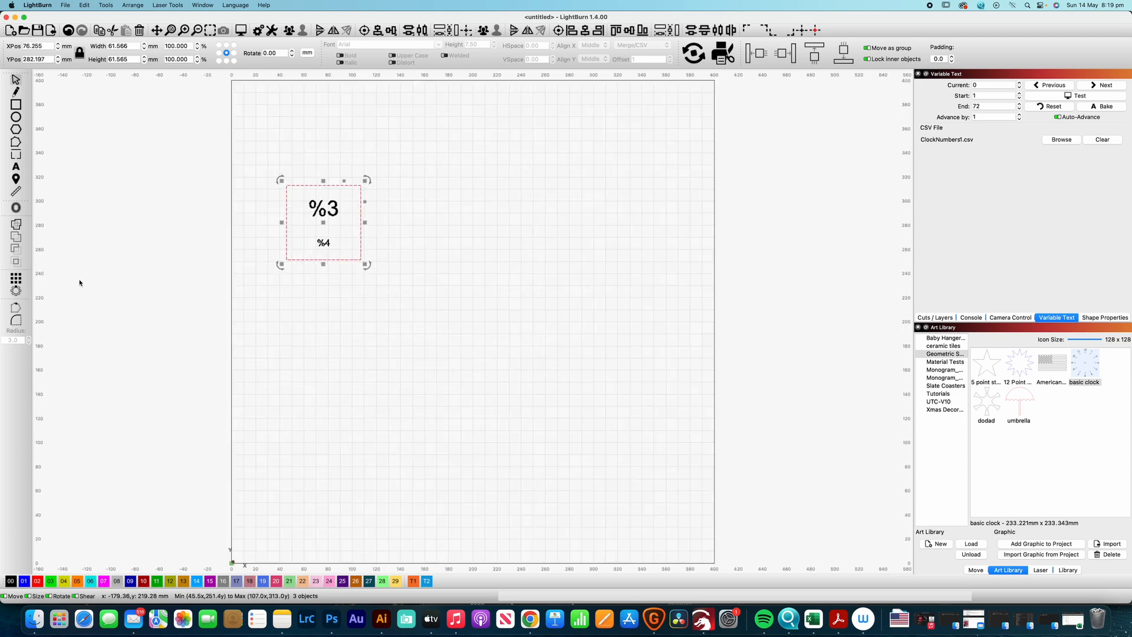
Array the tile in a grid of 6 columns and 5 rows and delete the last four tiles of the bottom row.
click(19, 279)
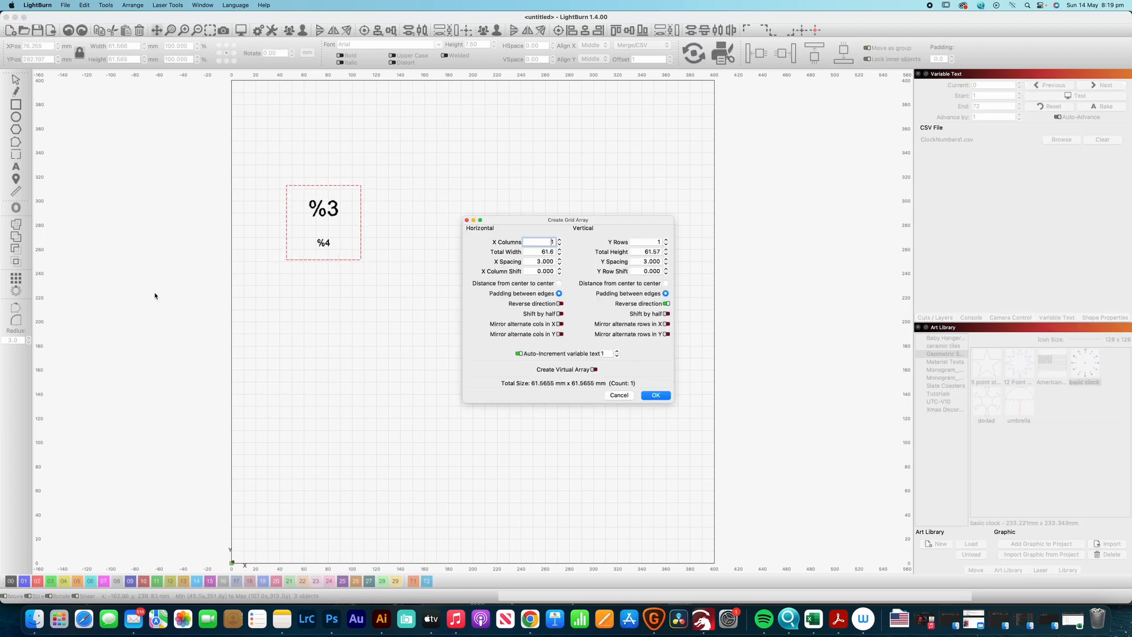
click(560, 240)
click(560, 240)
click(559, 240)
click(560, 240)
click(559, 240)
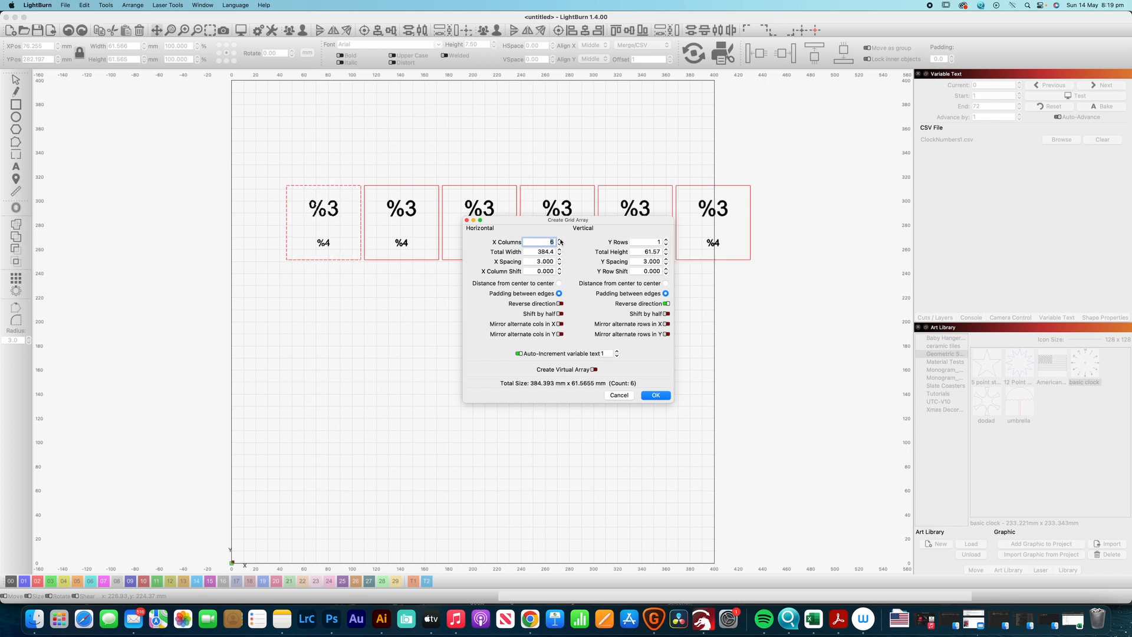
click(666, 240)
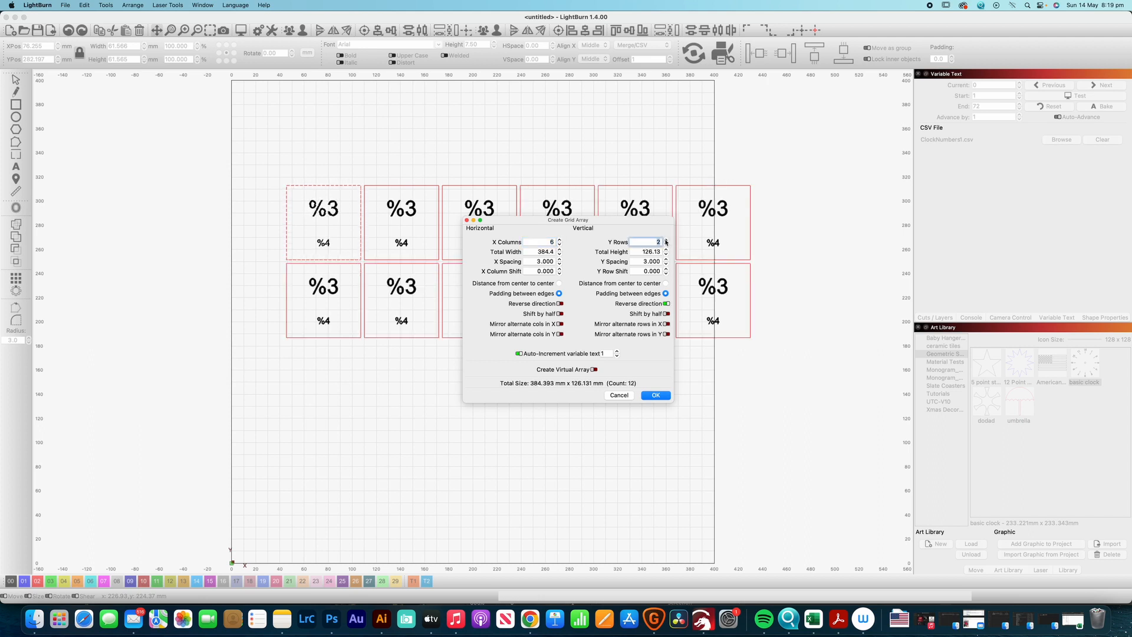
click(666, 240)
click(666, 240)
click(666, 240)
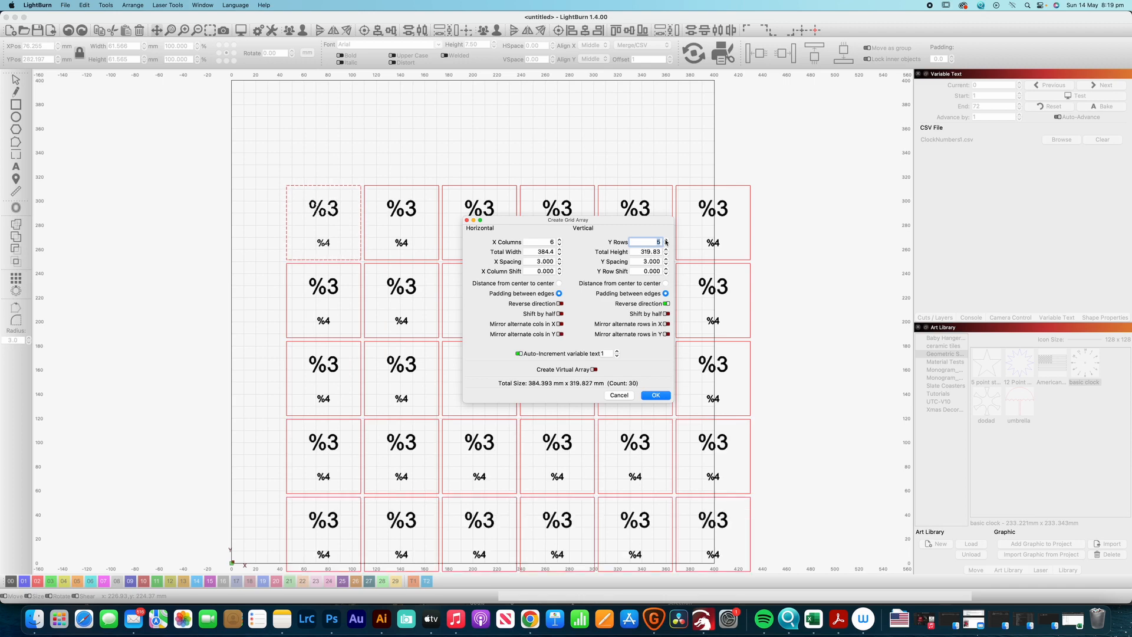
click(656, 395)
drag(780, 519, 463, 553)
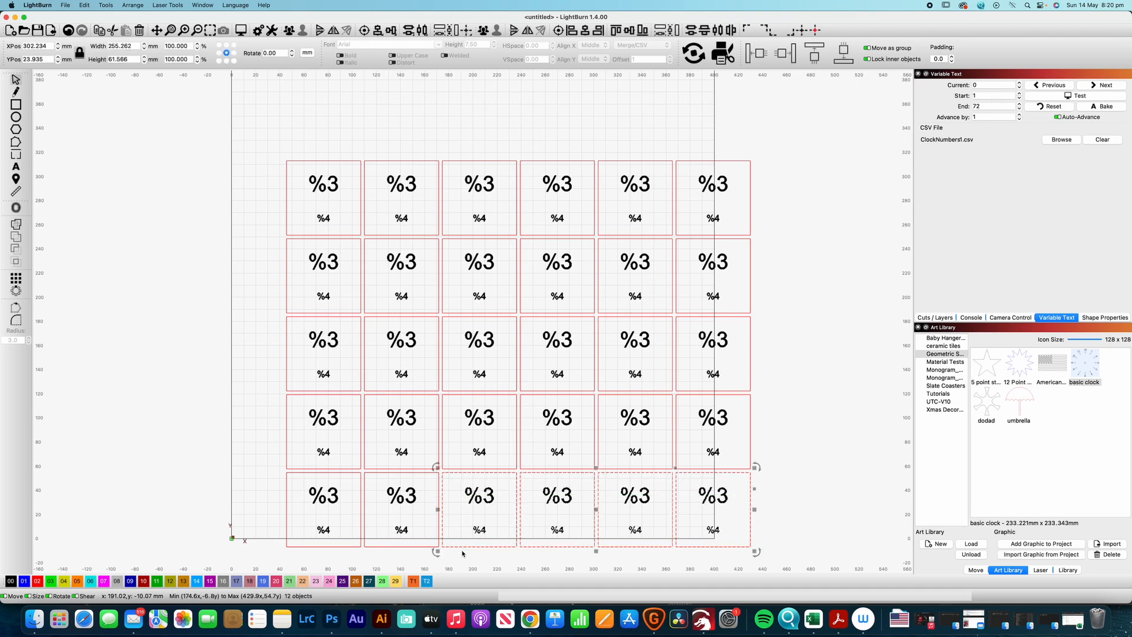
key(Delete)
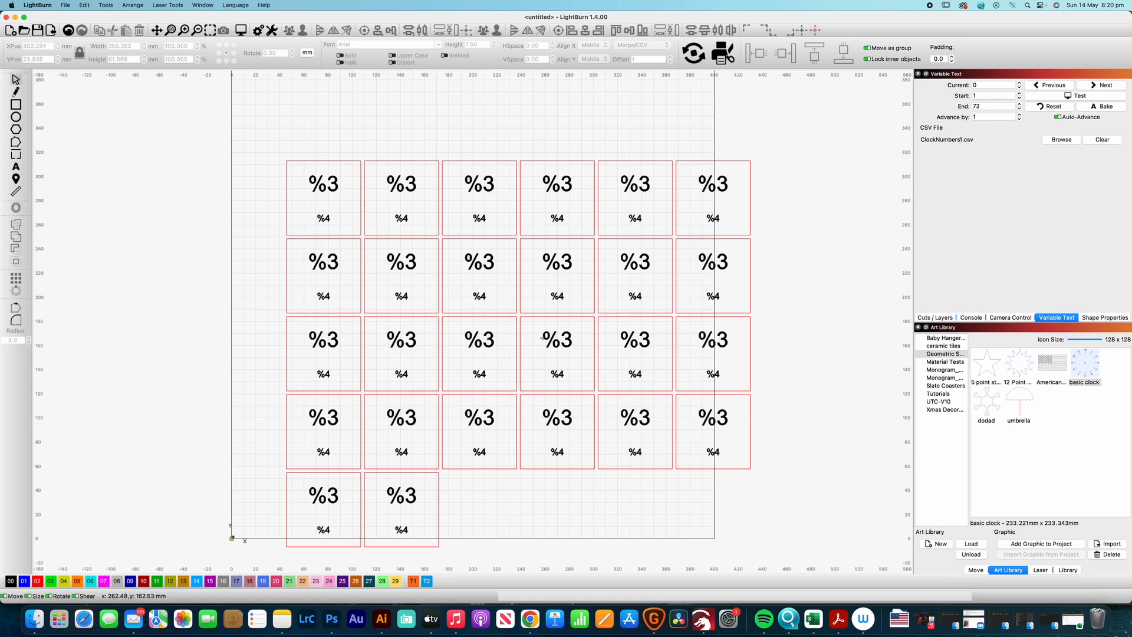
Preview the CSV values in the tile array with the variable text test.
click(326, 188)
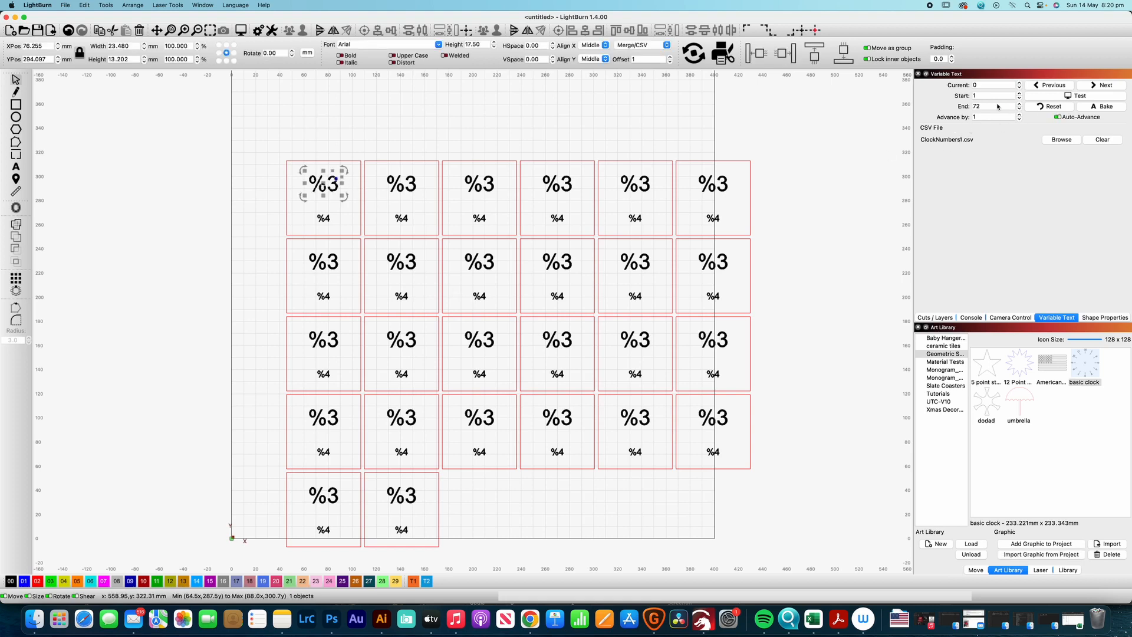
click(1068, 96)
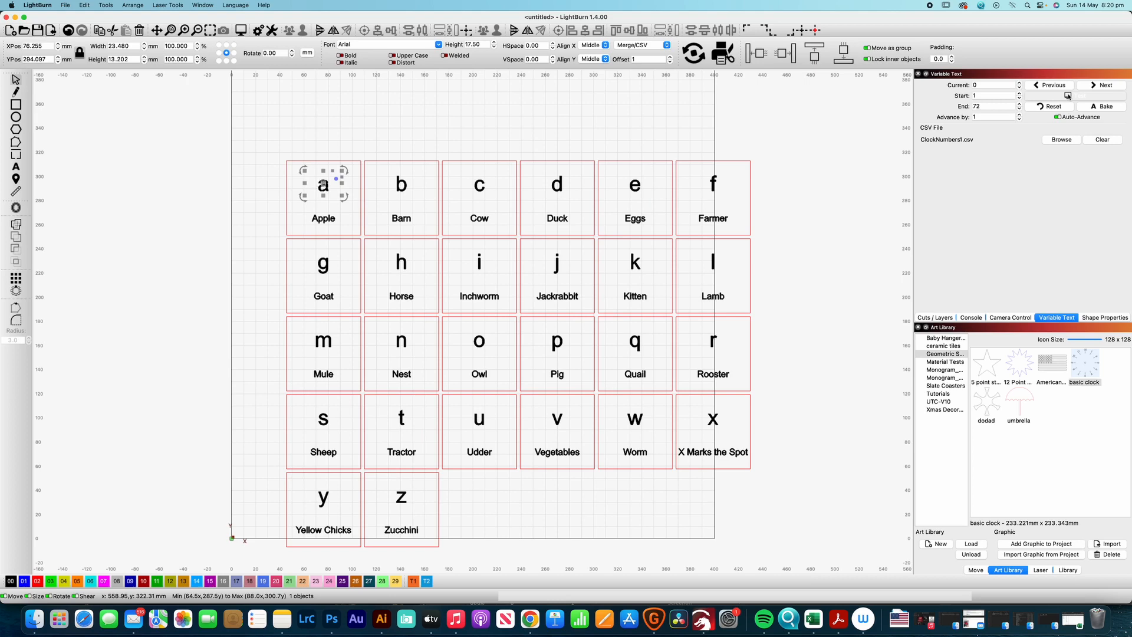
click(1068, 96)
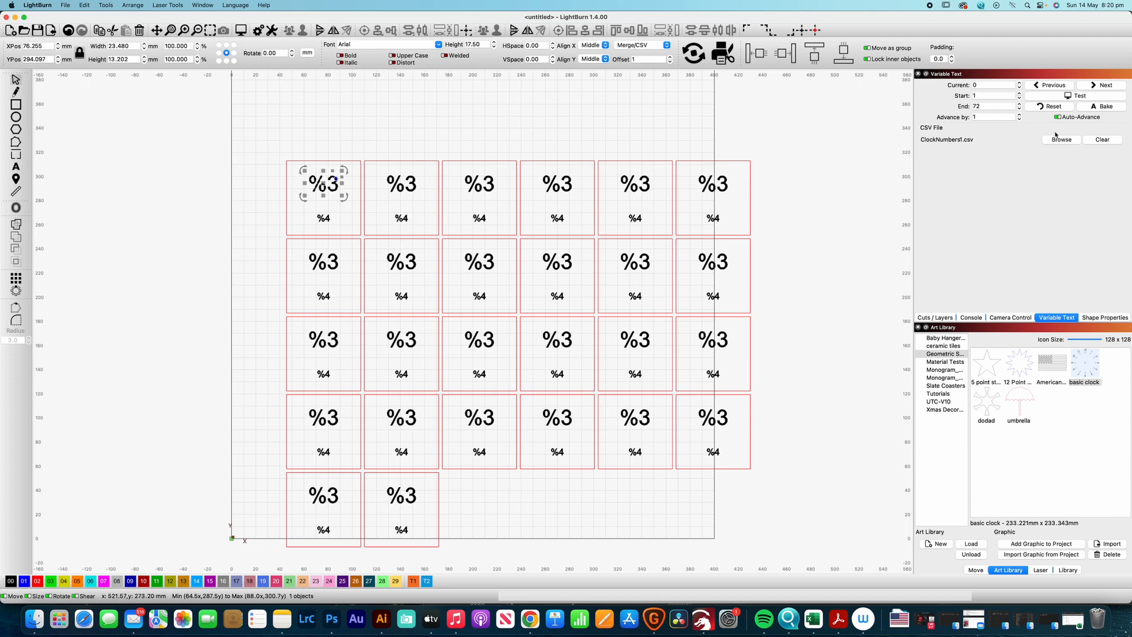
click(1072, 97)
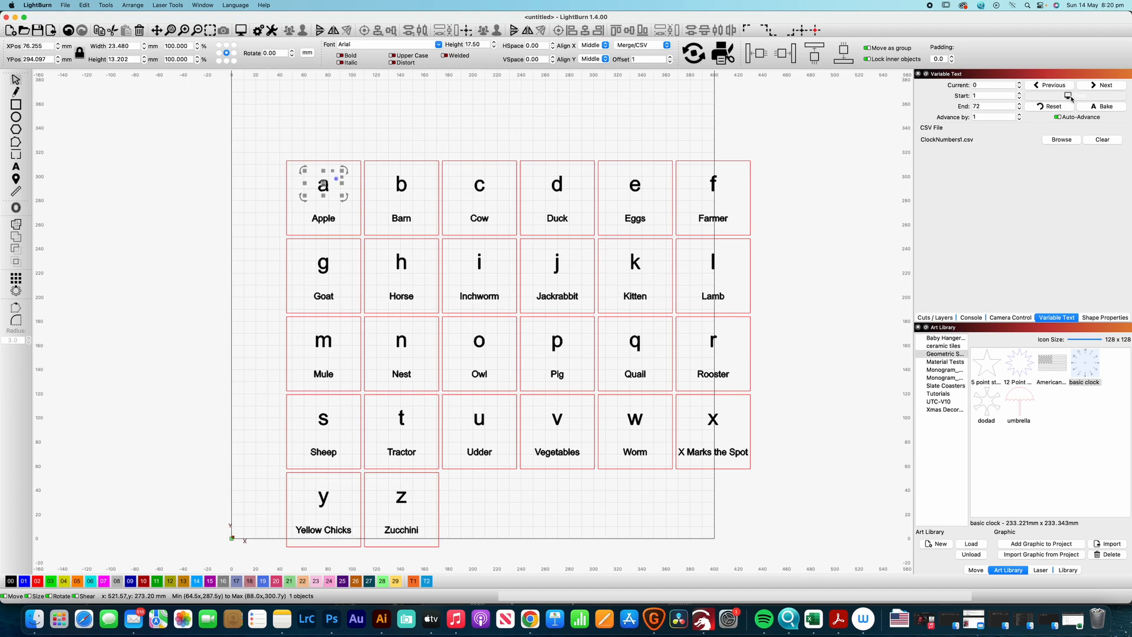
click(1071, 96)
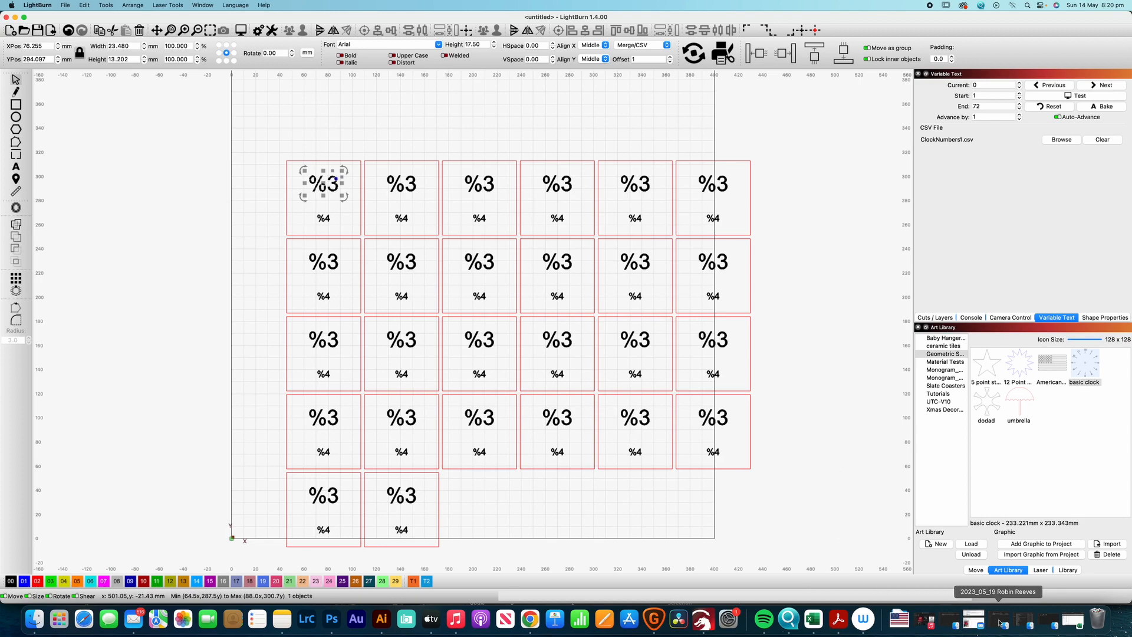
Check the letter and word columns of ClockNumbers in Excel and bake the variable text of the tile array in LightBurn.
click(813, 619)
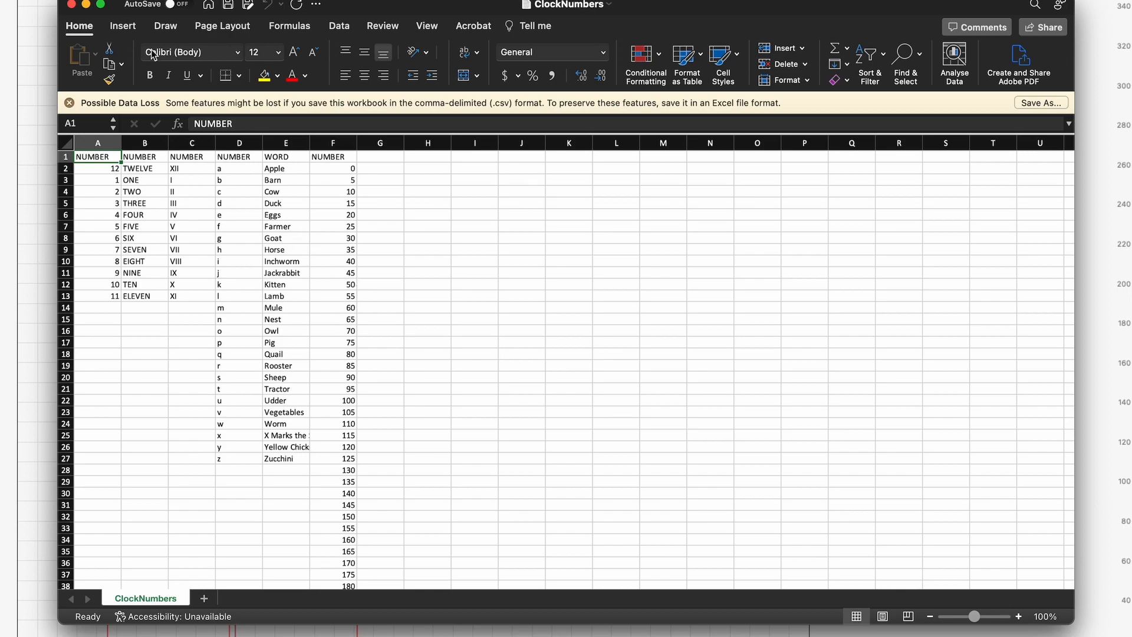
click(87, 5)
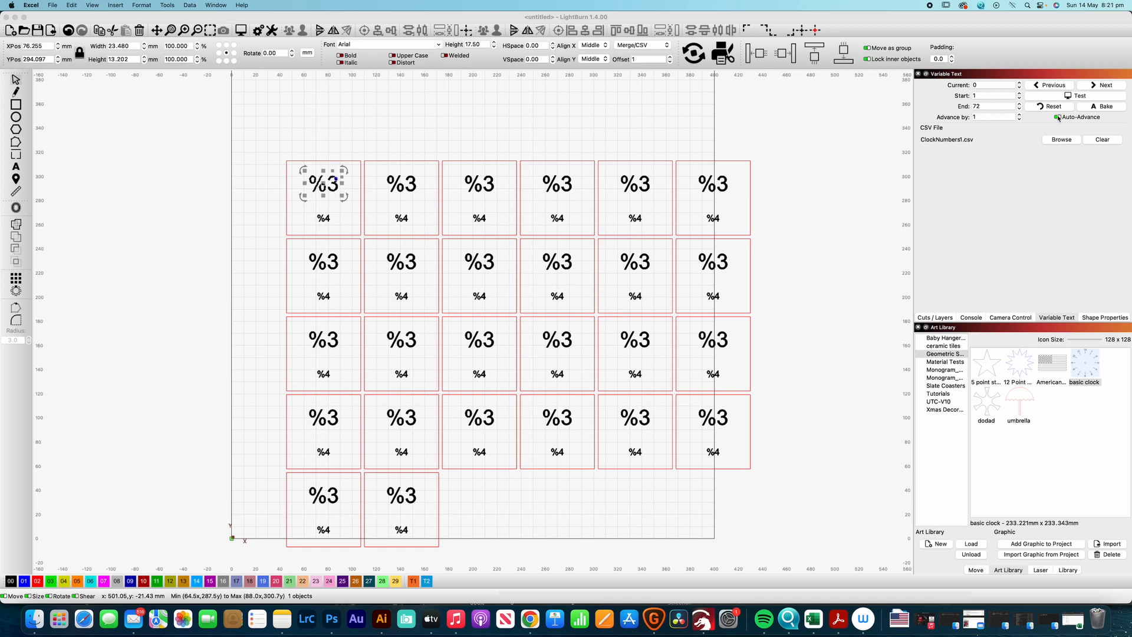
click(1105, 107)
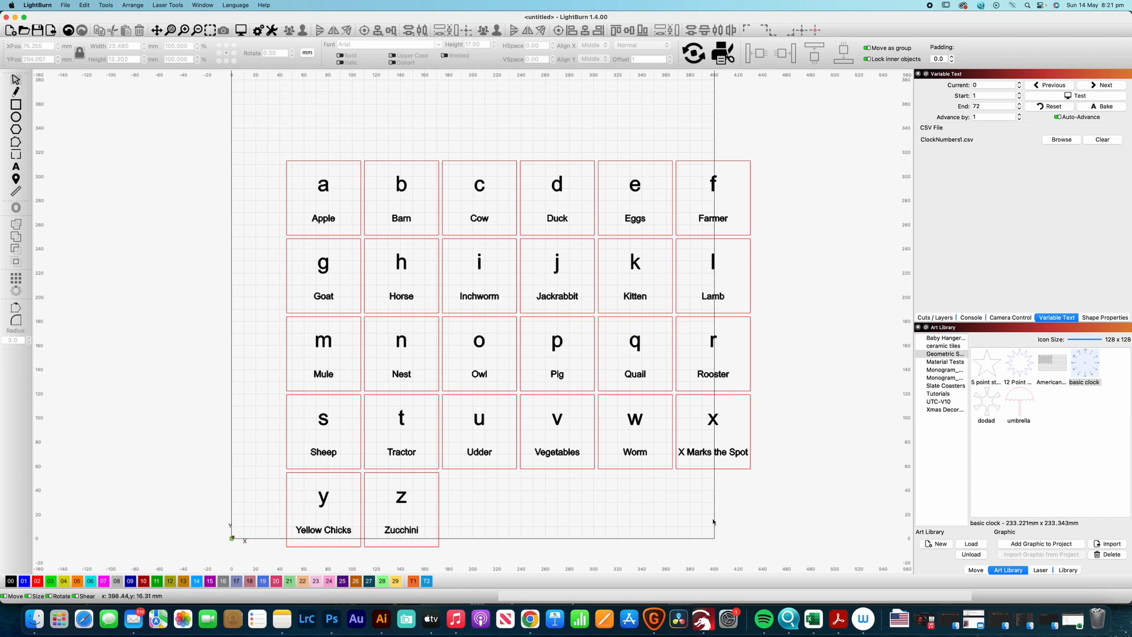
In ChatGPT in Chrome, reuse the musical items prompt to ask for sporting related items, each starting with a different letter of the alphabet.
click(529, 621)
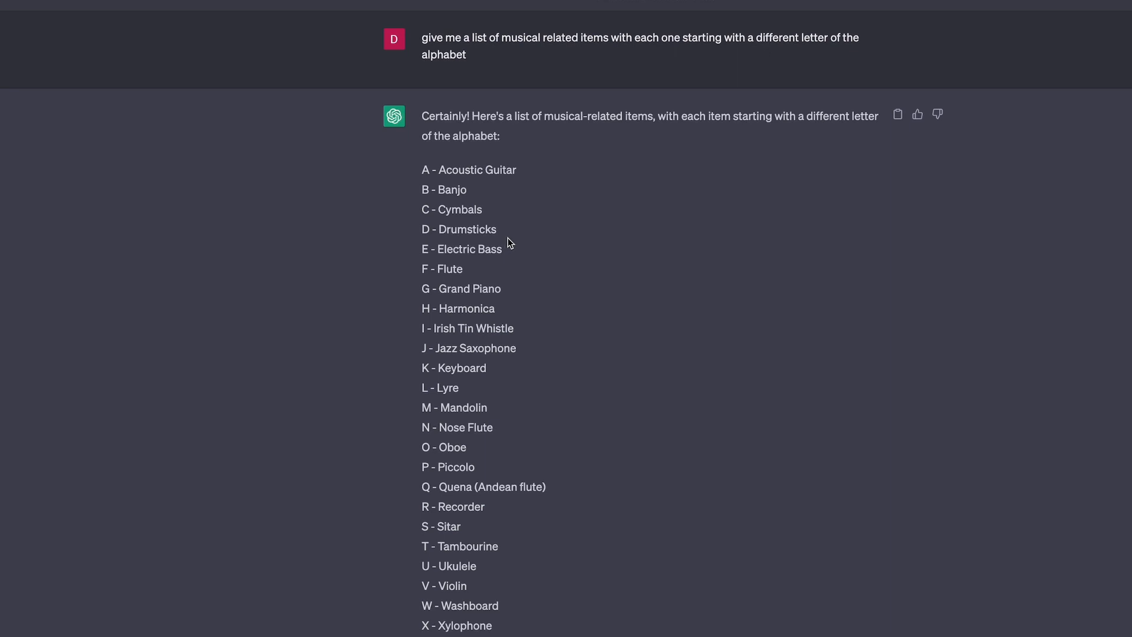
scroll(509, 239, up, 1)
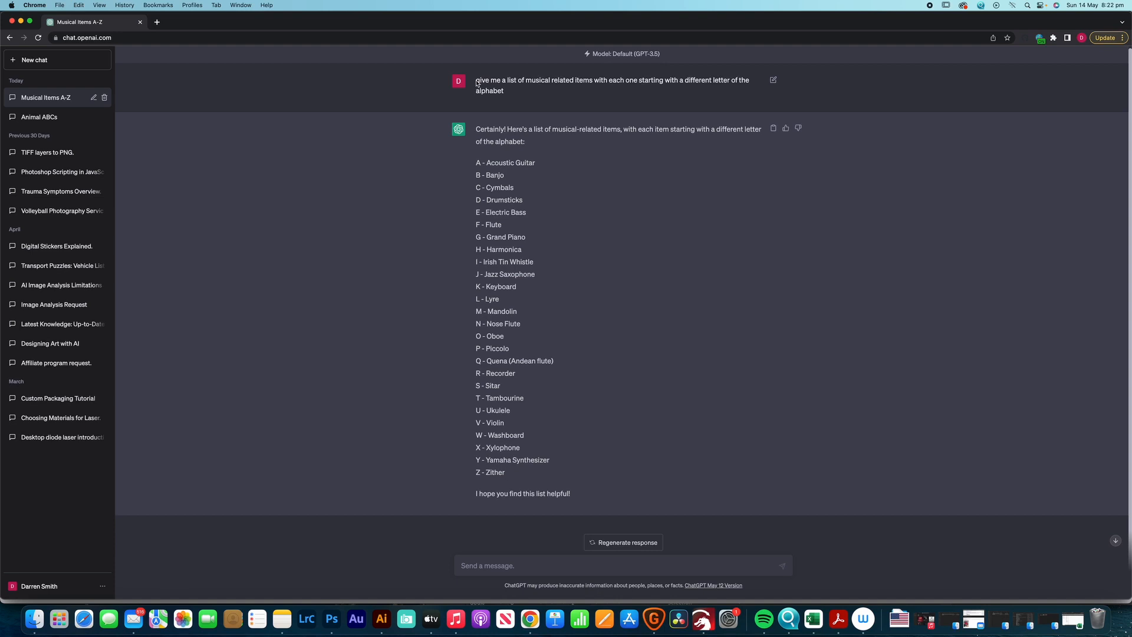
drag(477, 83, 502, 92)
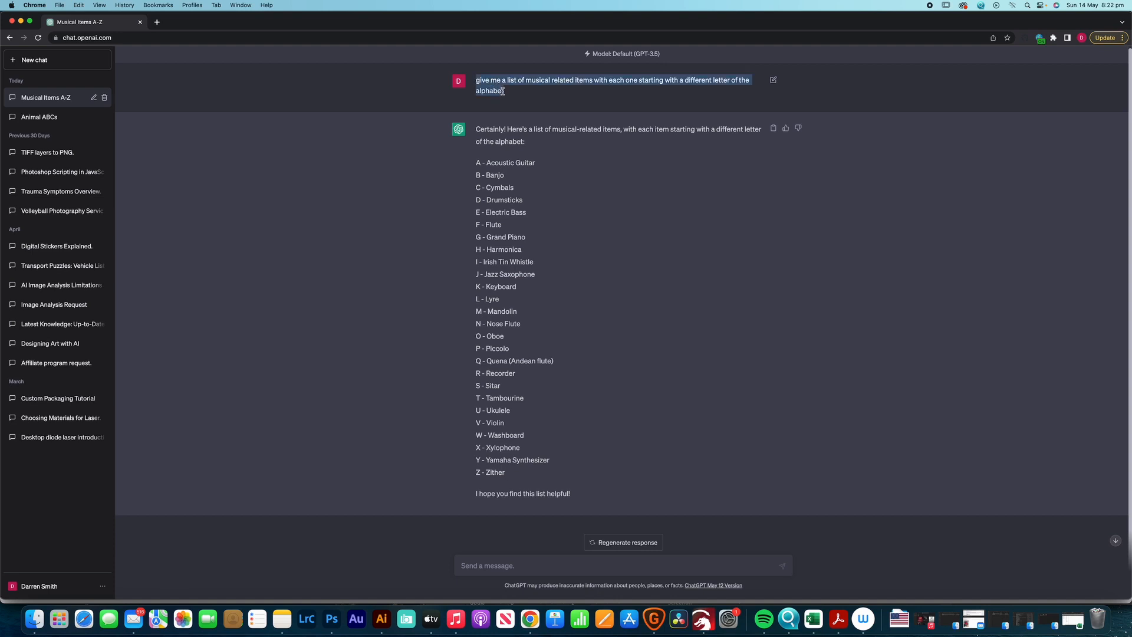
key(super+c)
click(473, 567)
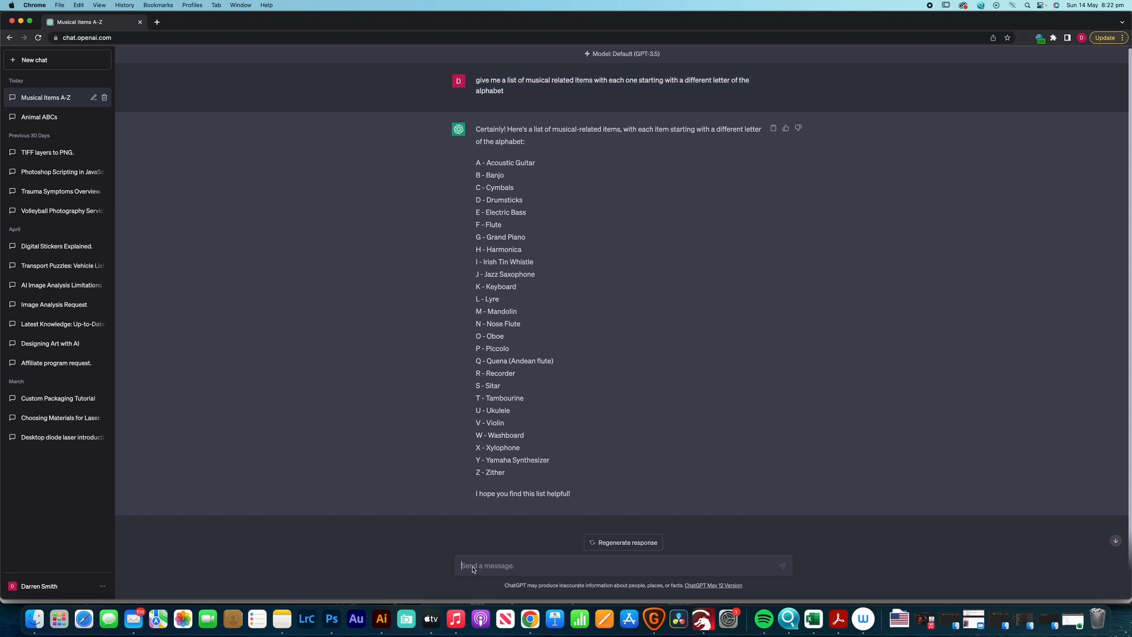
key(super+v)
drag(511, 567, 536, 570)
text(sporting)
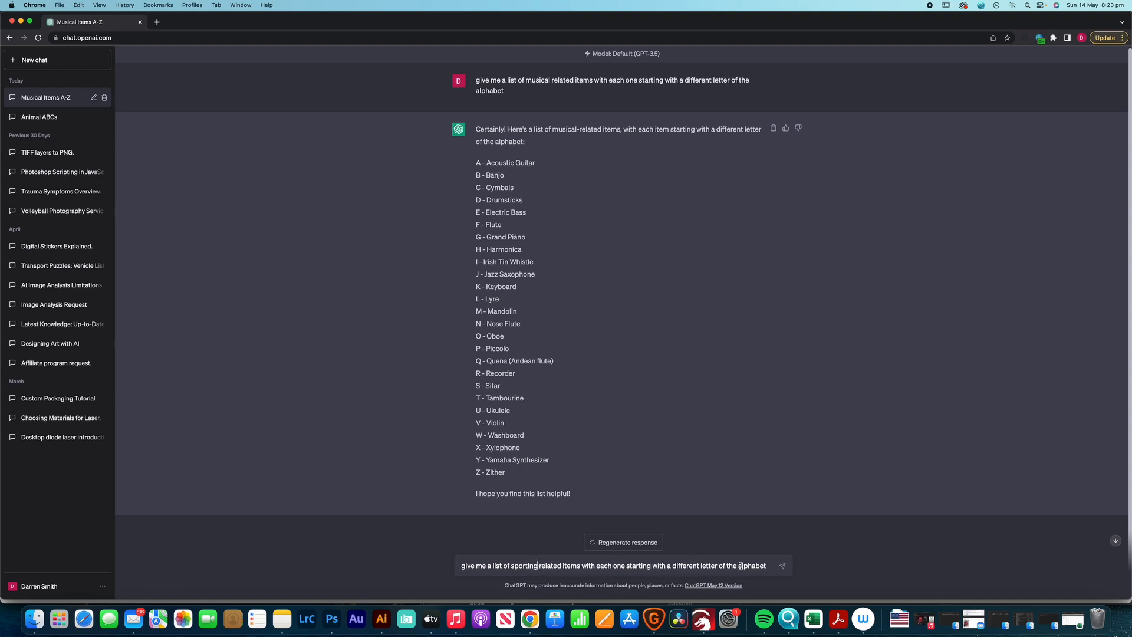
click(765, 568)
key(Return)
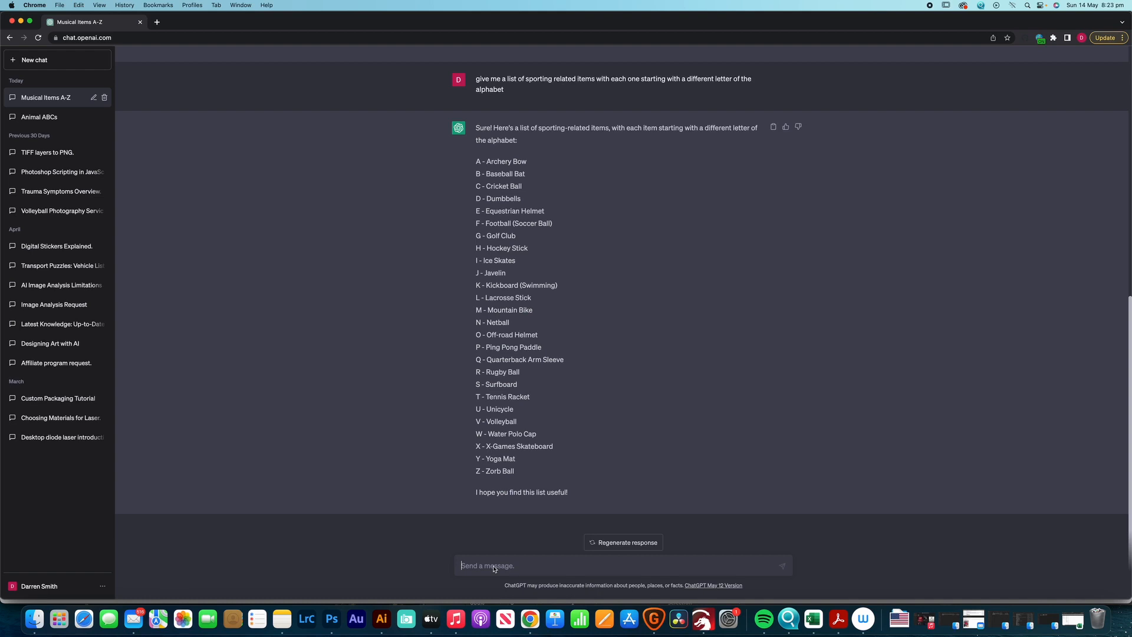
Ask for a list of animals with each one starting with a different letter of the alphabet.
key(super+v)
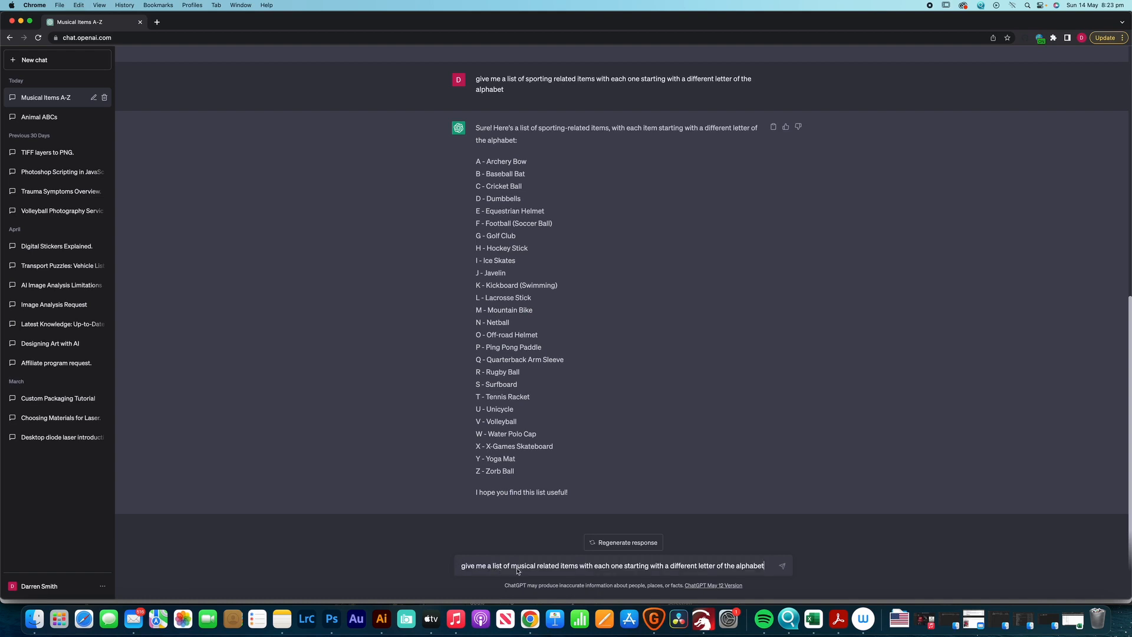
drag(510, 569, 575, 570)
text(animals)
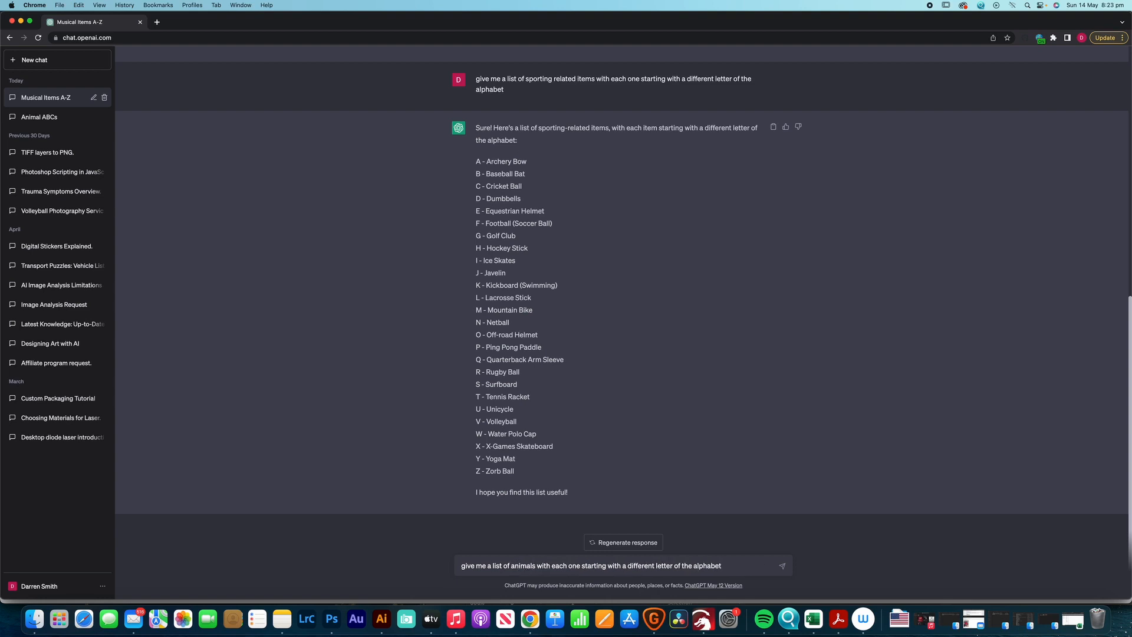
click(737, 569)
key(Return)
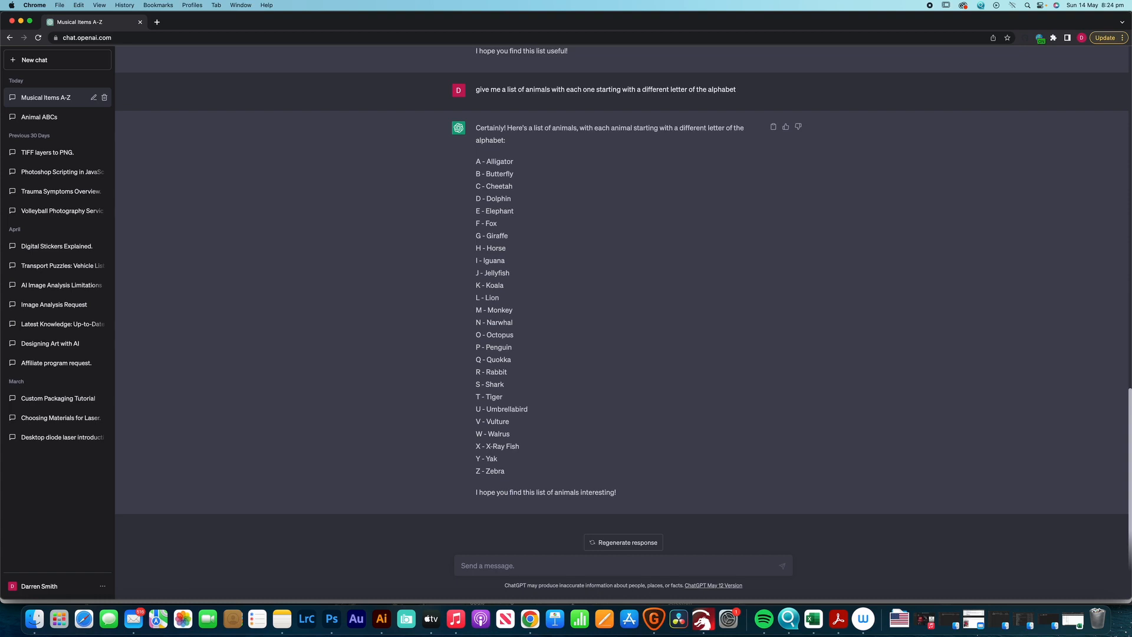
Ask for the alphabetical animal list again, adding "that would be suitable for children under the age of 6".
key(super+v)
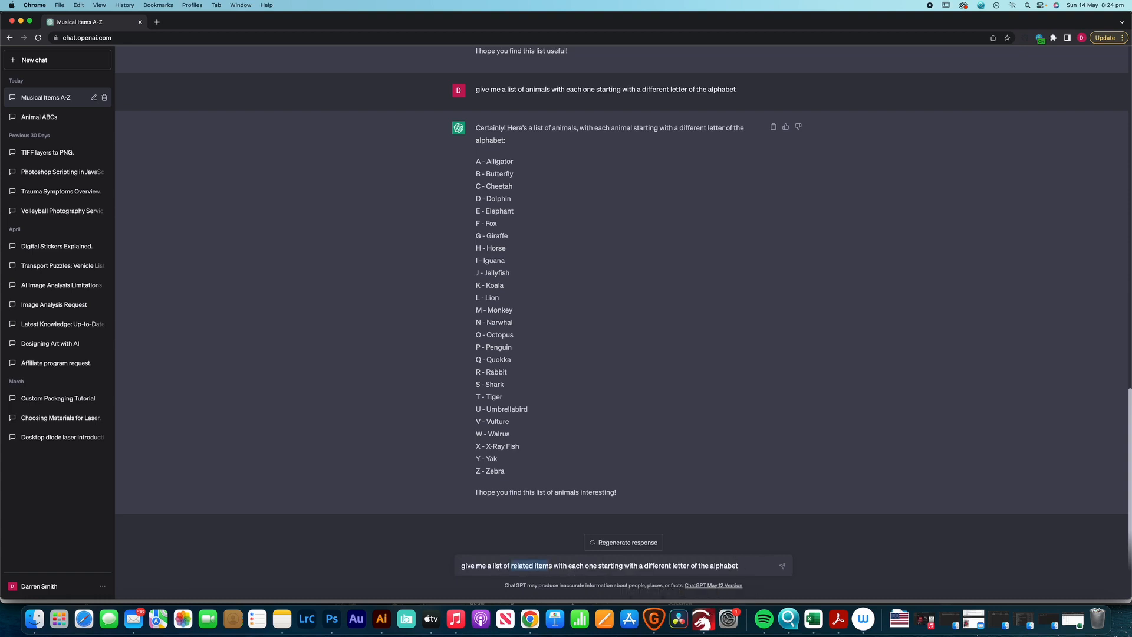
key(shift+Right)
text(animals)
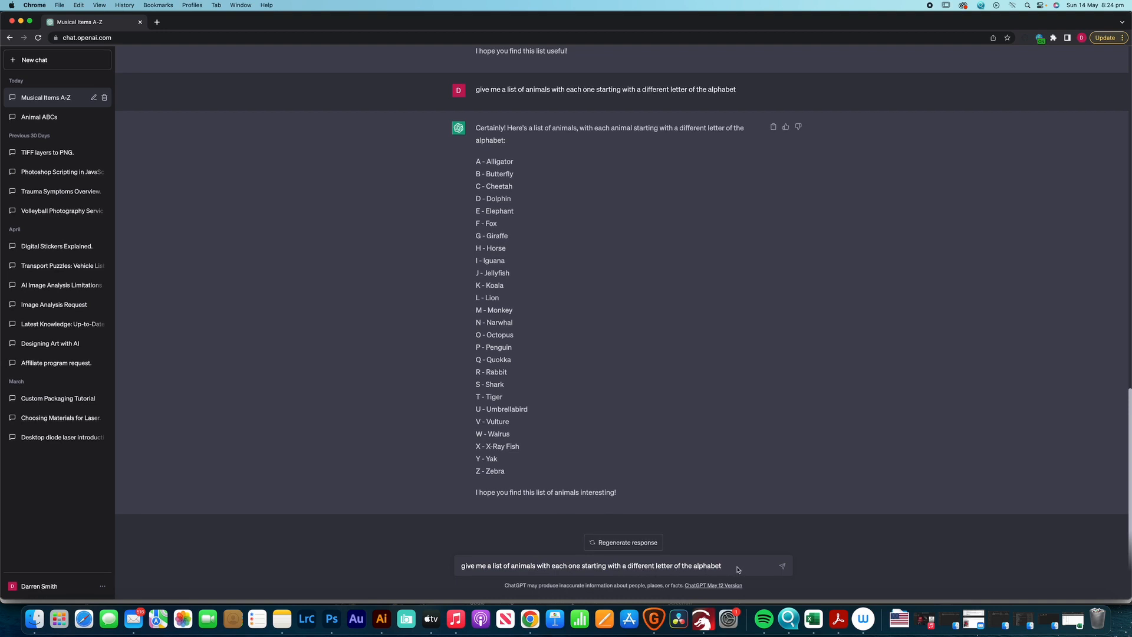
text( that would be)
text( suitable fo)
text(r children und)
text(er the age o)
text(f 6)
key(Return)
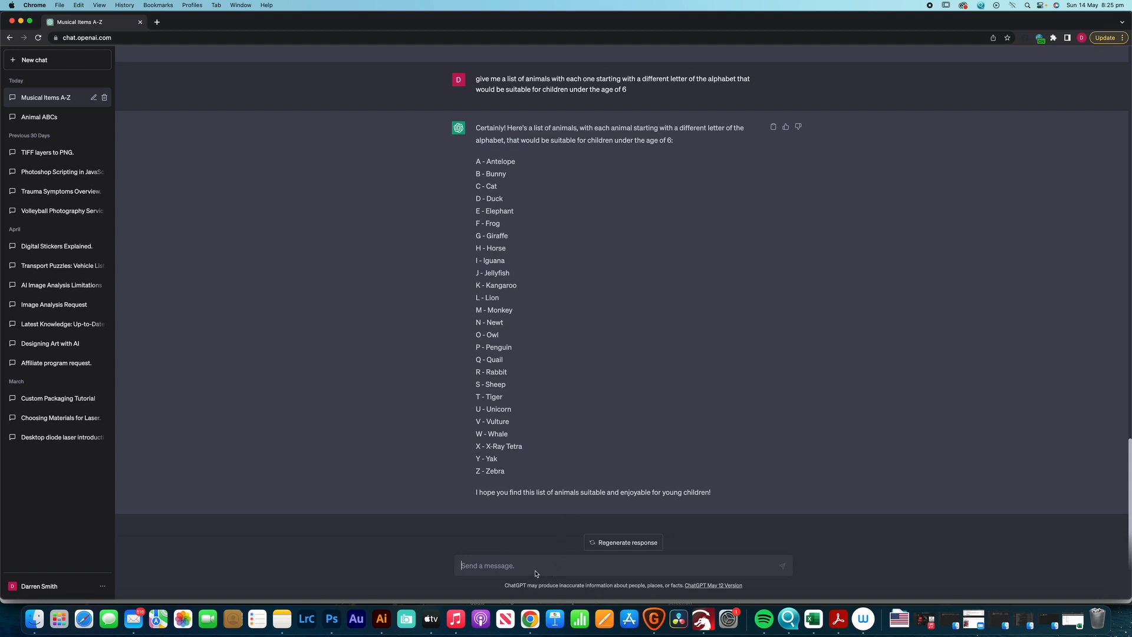
Ask "can you give me 5 other examples for the letter n" and review the reply along with the children's animal list.
text(can you give me 5 other examp)
text(for the letter n)
key(Return)
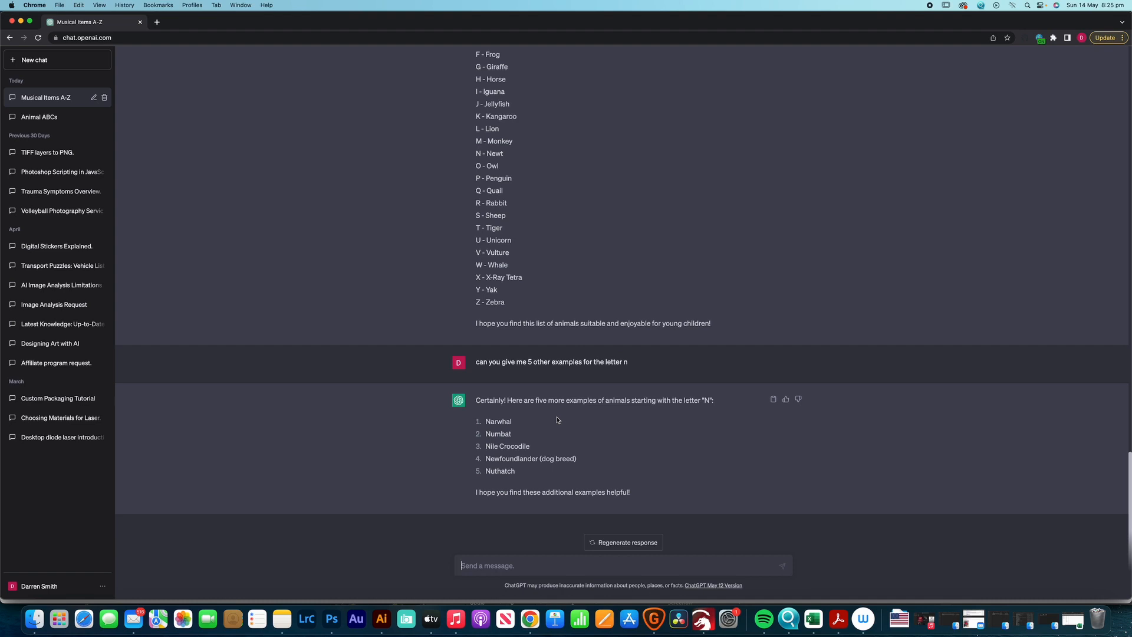
scroll(559, 416, up, 3)
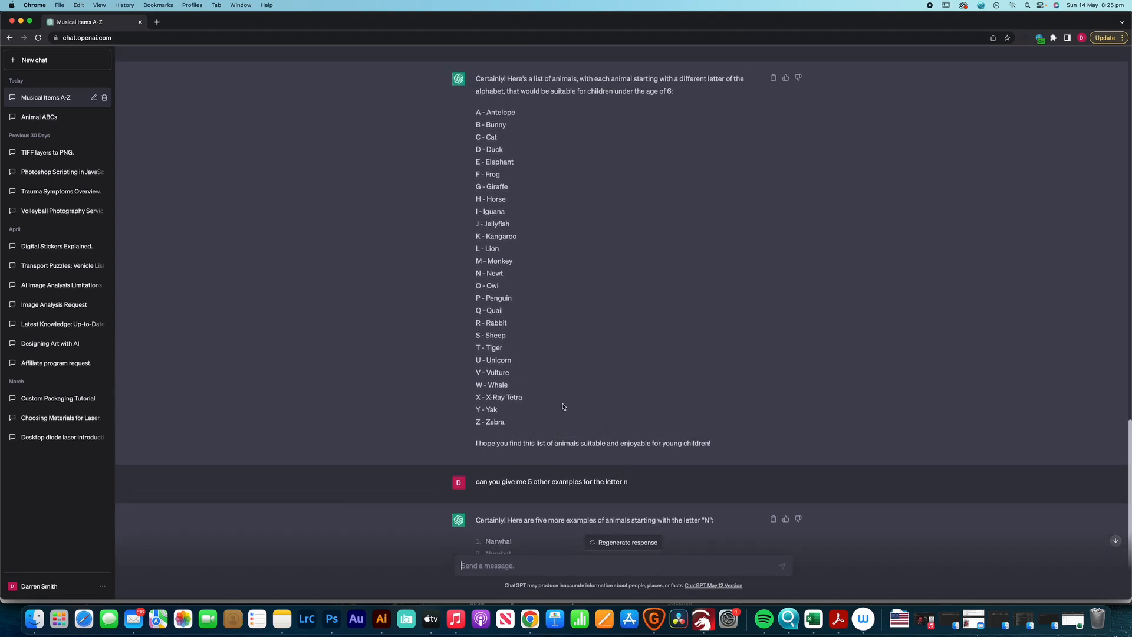
scroll(562, 395, up, 2)
scroll(561, 377, down, 3)
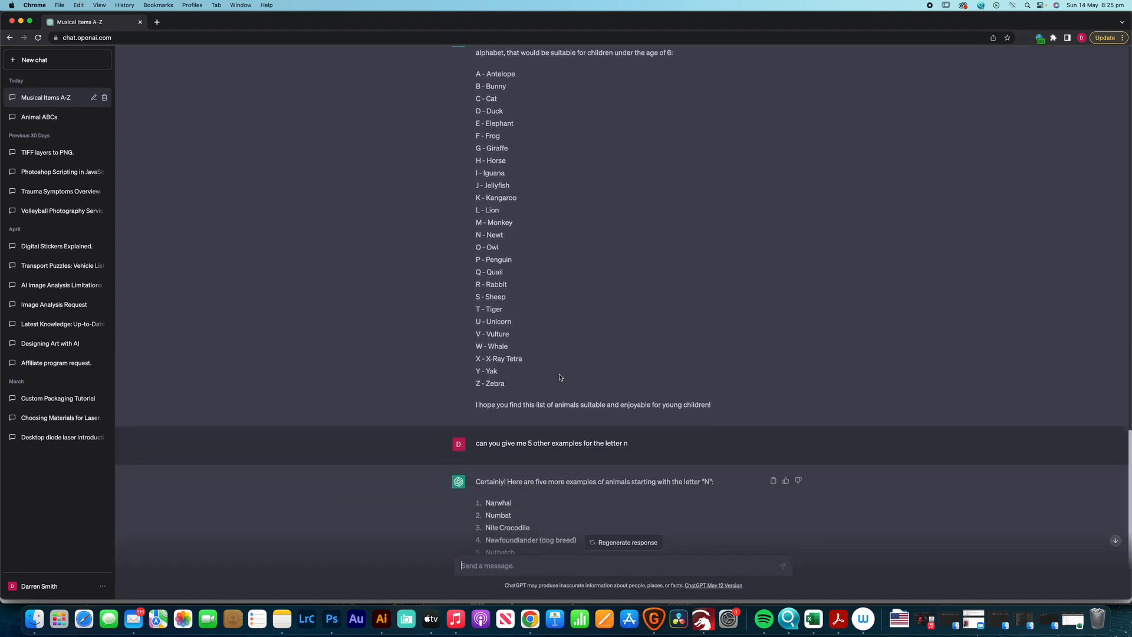
scroll(560, 366, up, 1)
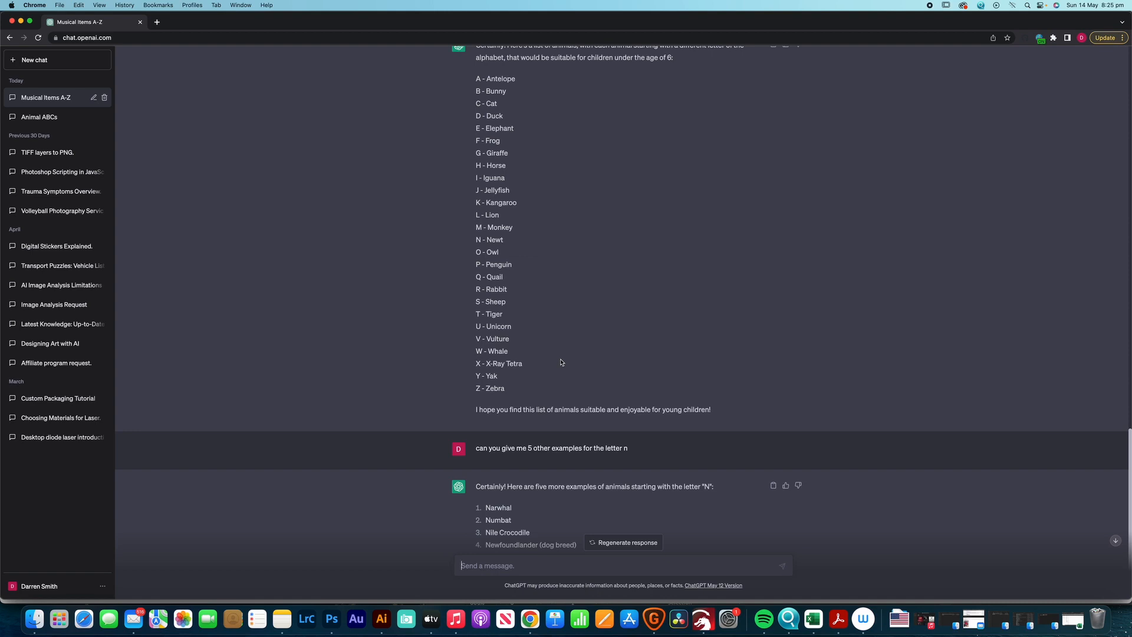
scroll(720, 312, up, 2)
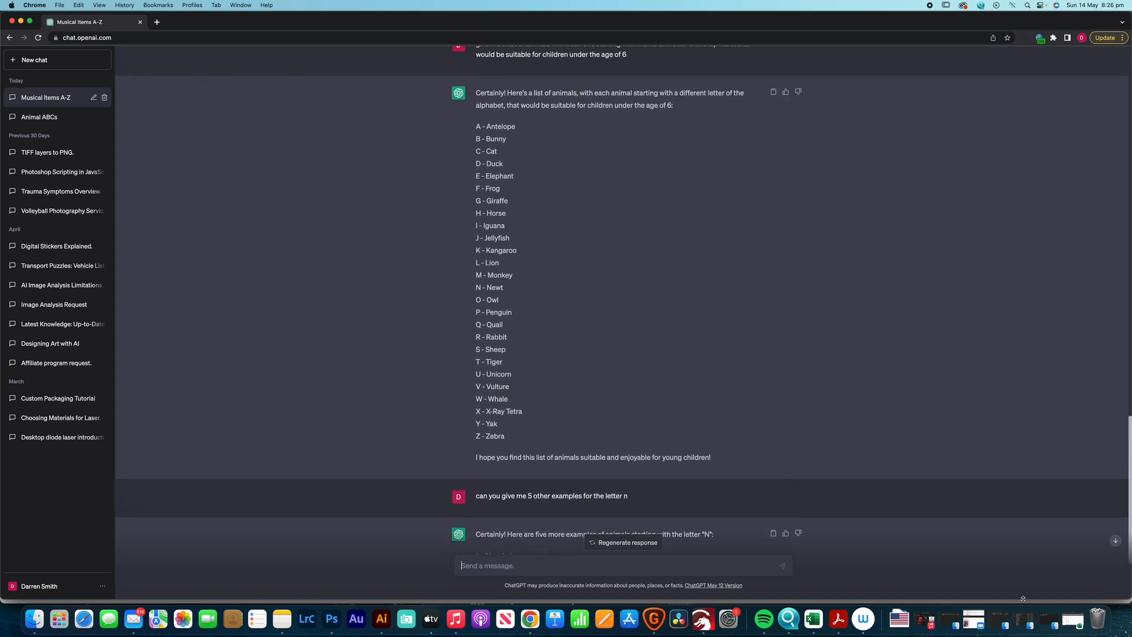
Switch to the ClockNumbers spreadsheet in Excel and change the header in cell E1 to "Fruit & Veg".
click(812, 619)
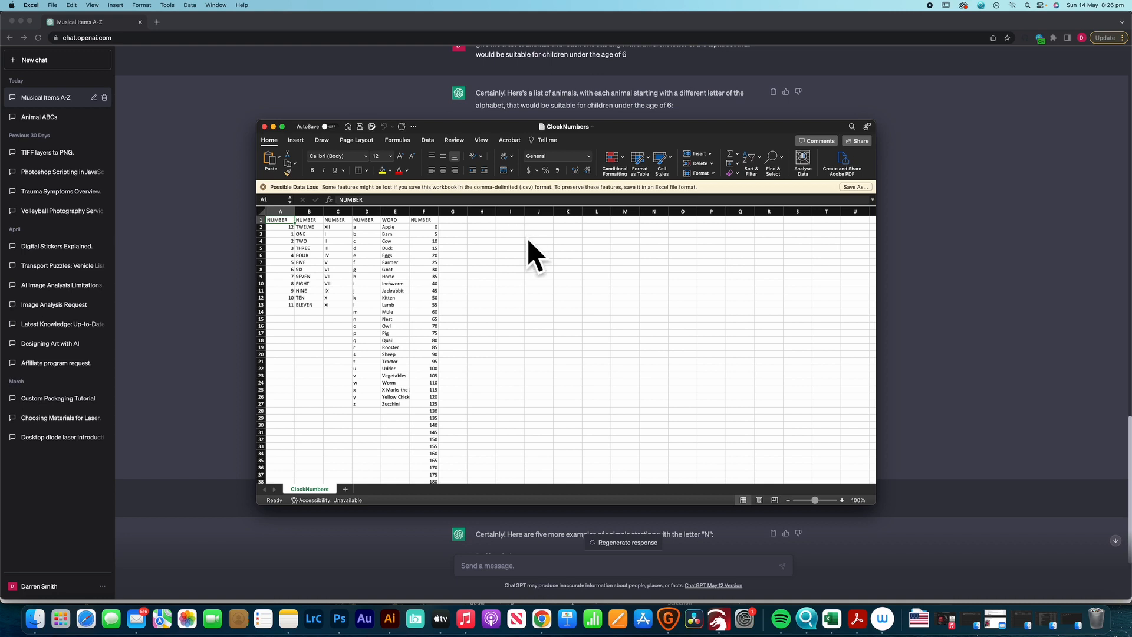
click(396, 222)
text(Fruit & Veg)
key(Return)
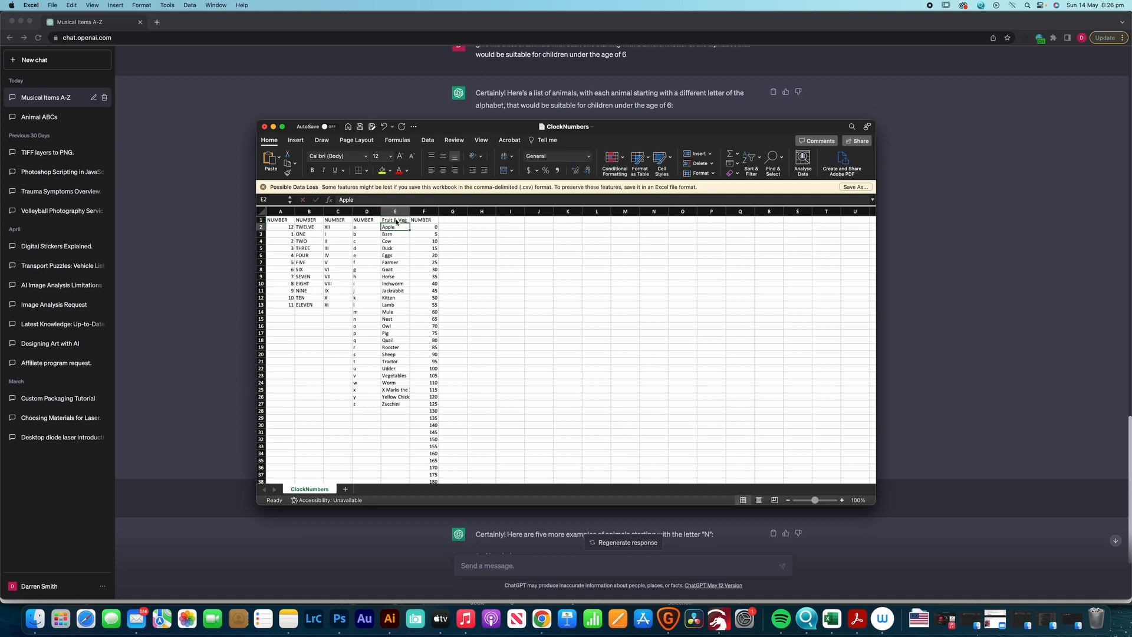
Add the column headers Music, Farmyard and Sport in cells G1 to I1.
click(450, 221)
text(Music)
key(Tab)
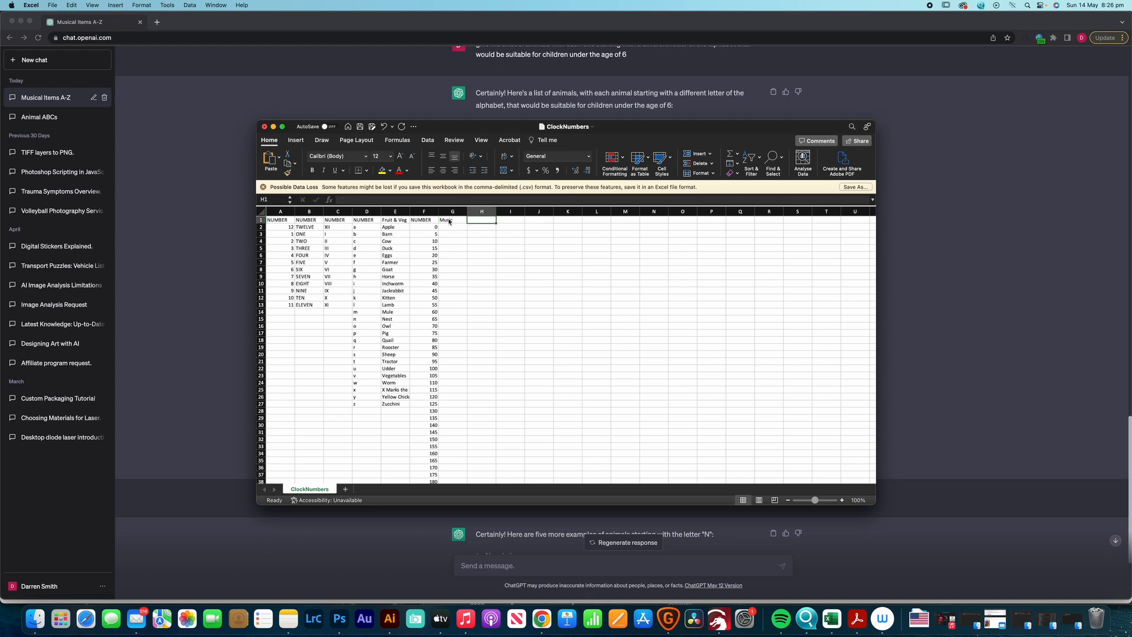
text(Farmyard)
key(Tab)
text(Sport)
key(Return)
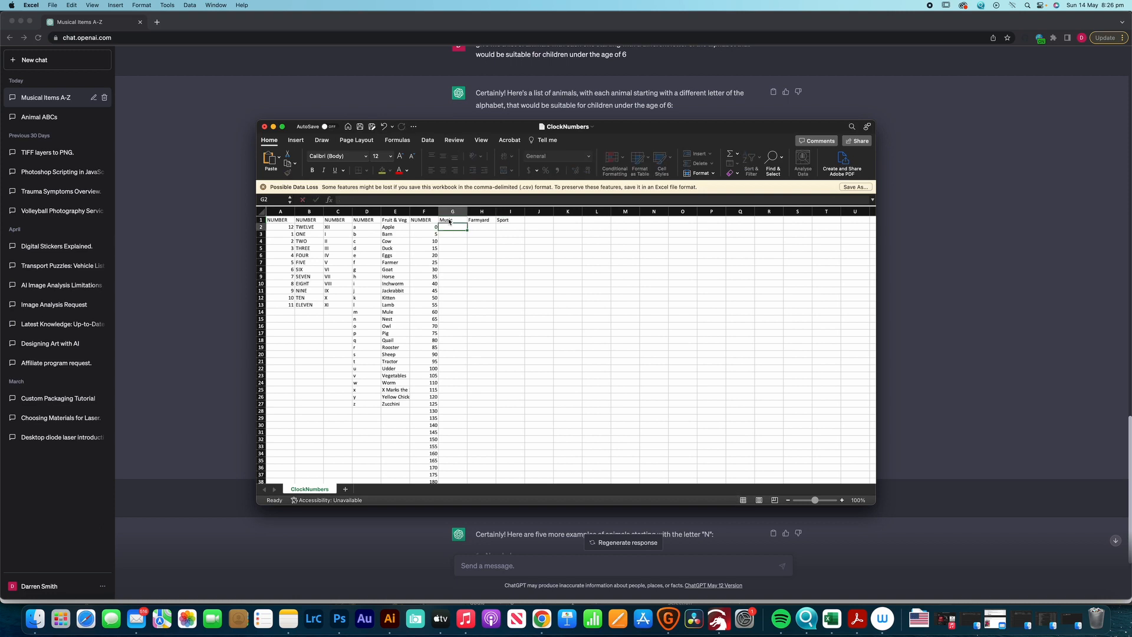